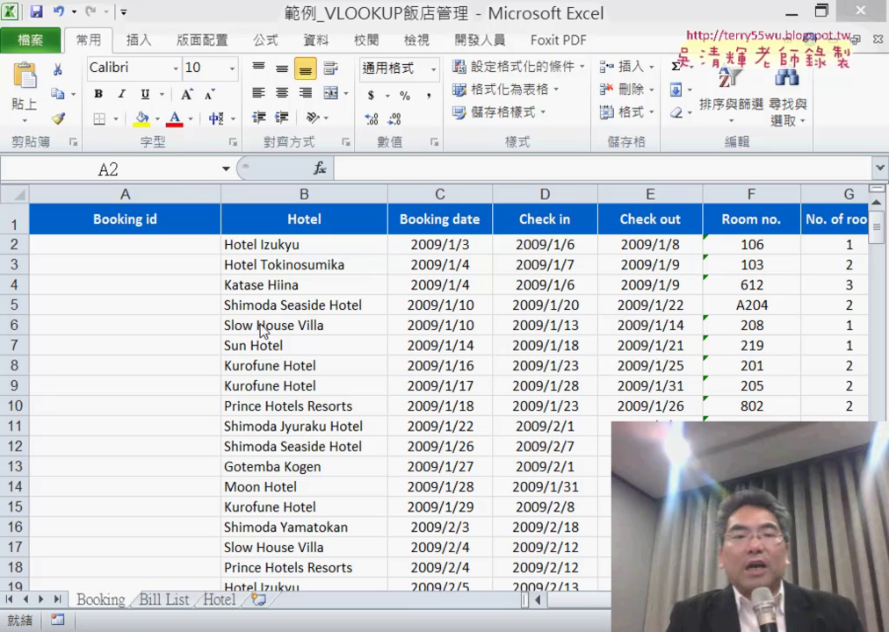
# Step: Review Bill List cells A2 to F2 (Booking id, Room no., Nights, Price, Amount), then return to Booking
pyautogui.click(193, 249)
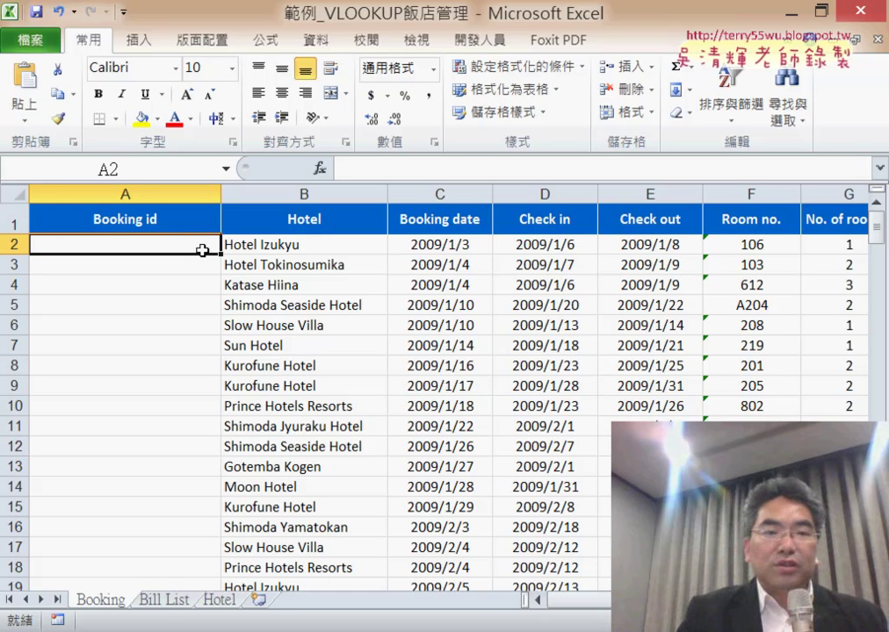
pyautogui.click(166, 603)
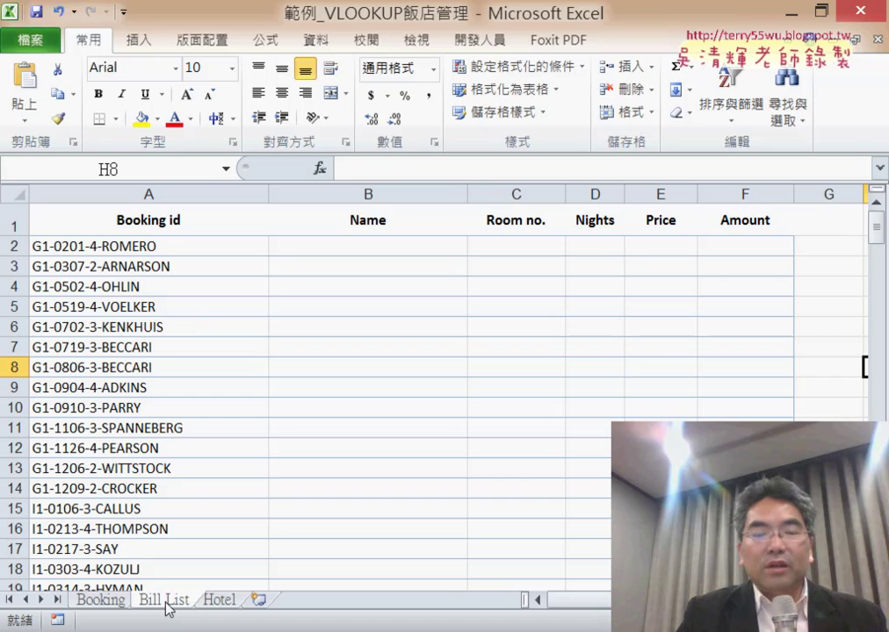
pyautogui.click(178, 248)
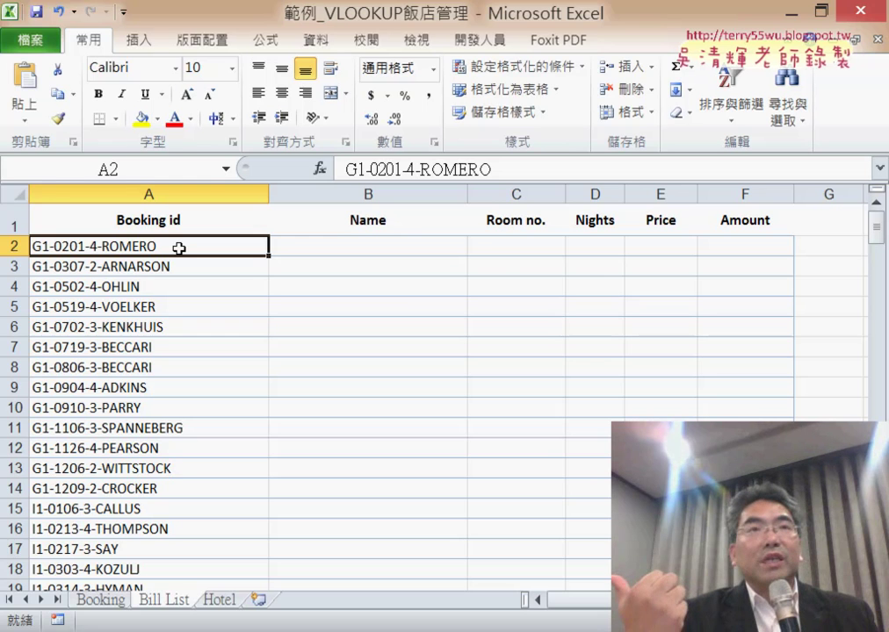
pyautogui.click(517, 246)
pyautogui.click(599, 250)
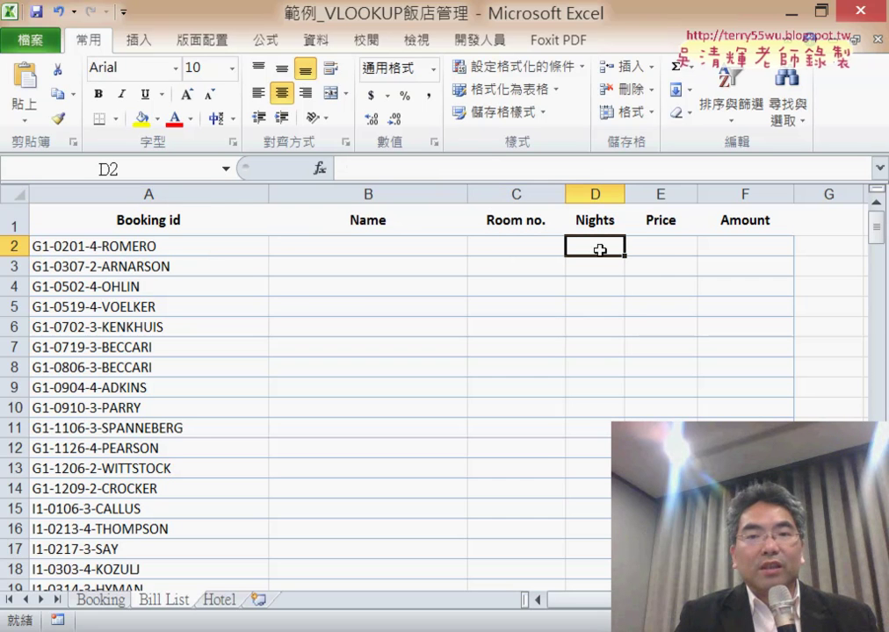
pyautogui.click(660, 250)
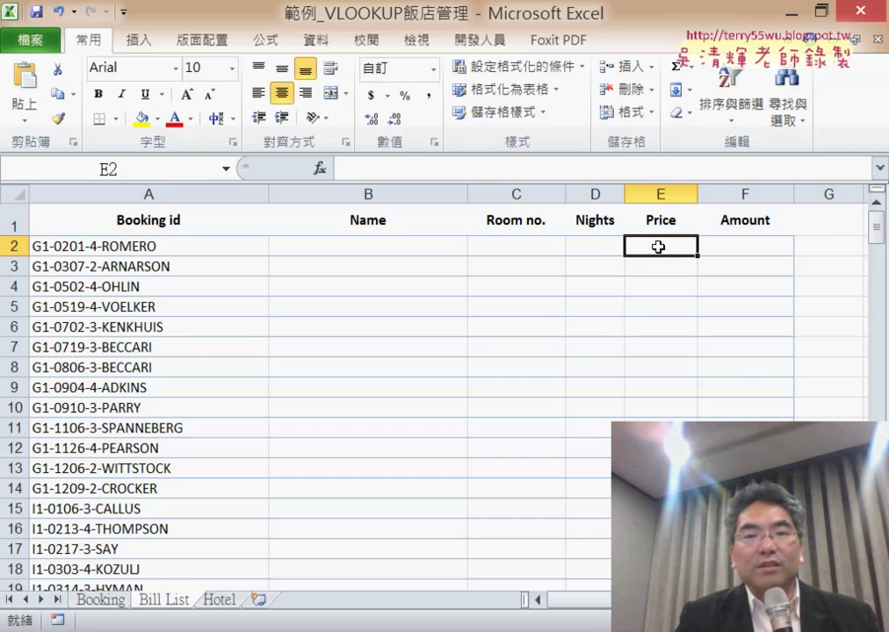
pyautogui.click(774, 250)
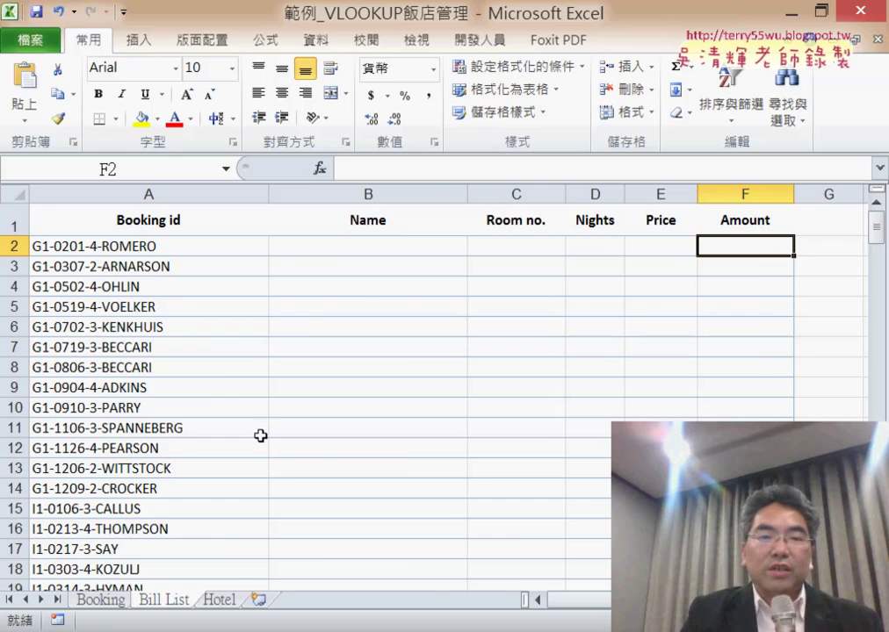
pyautogui.click(112, 605)
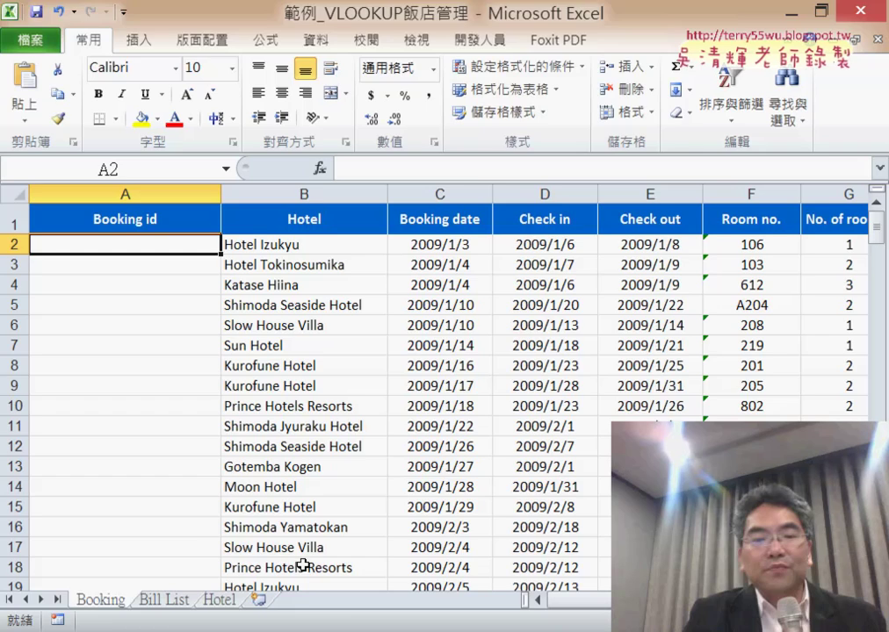
# Step: Switch to the Word notes and scroll to the section 1 Booking id example table
pyautogui.hotkey('alt', 'Tab')
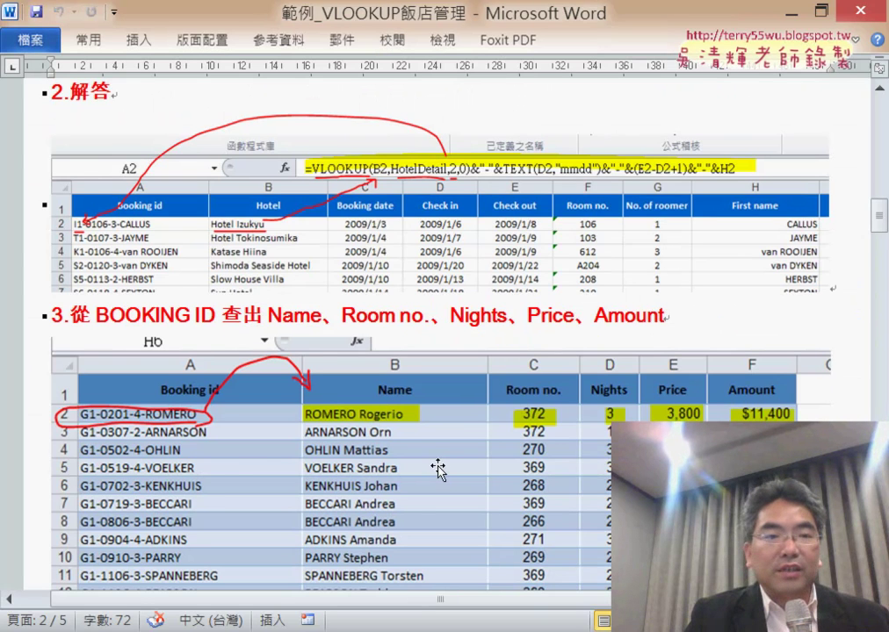
pyautogui.scroll(5, 552, 514)
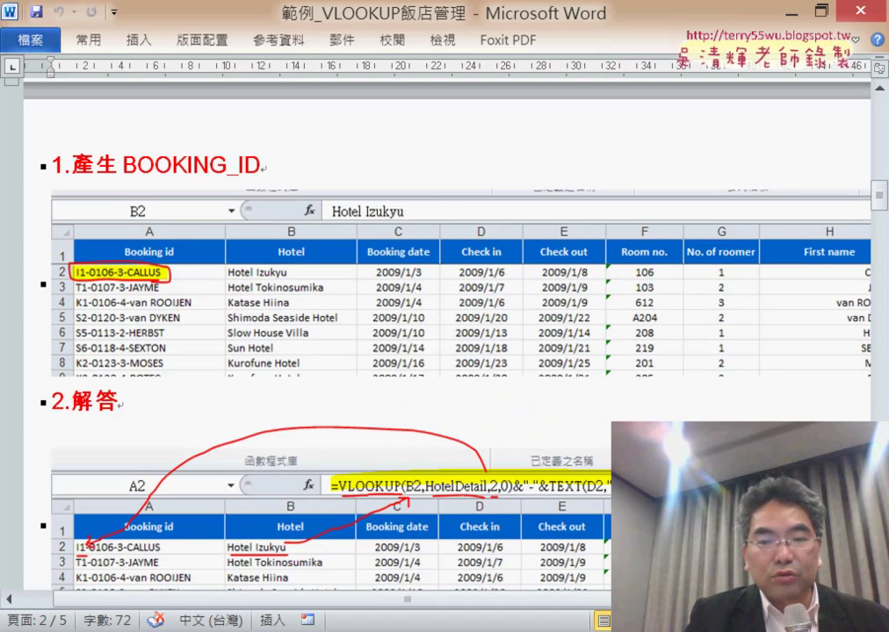
pyautogui.scroll(1, 439, 352)
pyautogui.scroll(1, 439, 351)
pyautogui.scroll(1, 439, 351)
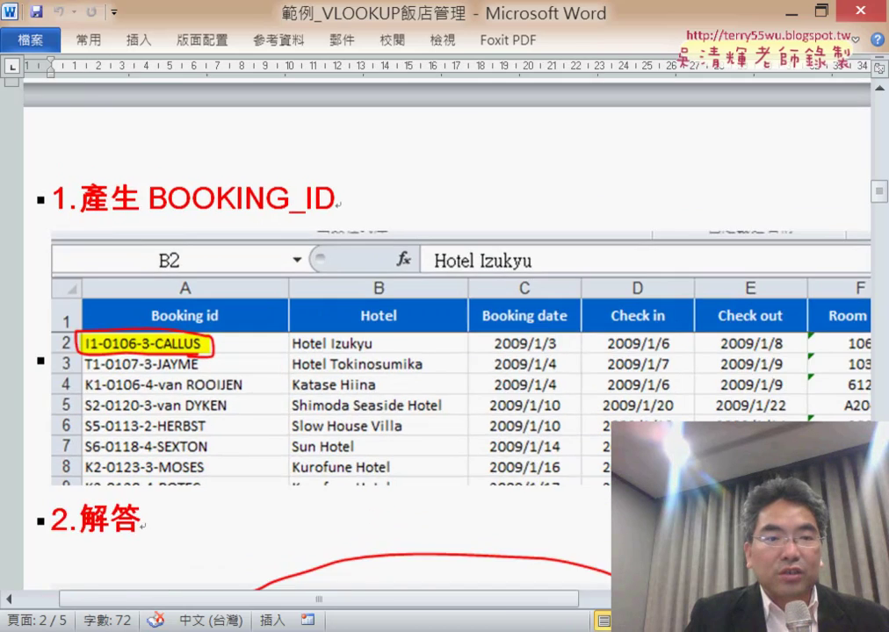
pyautogui.scroll(2, 439, 351)
pyautogui.scroll(-3, 439, 352)
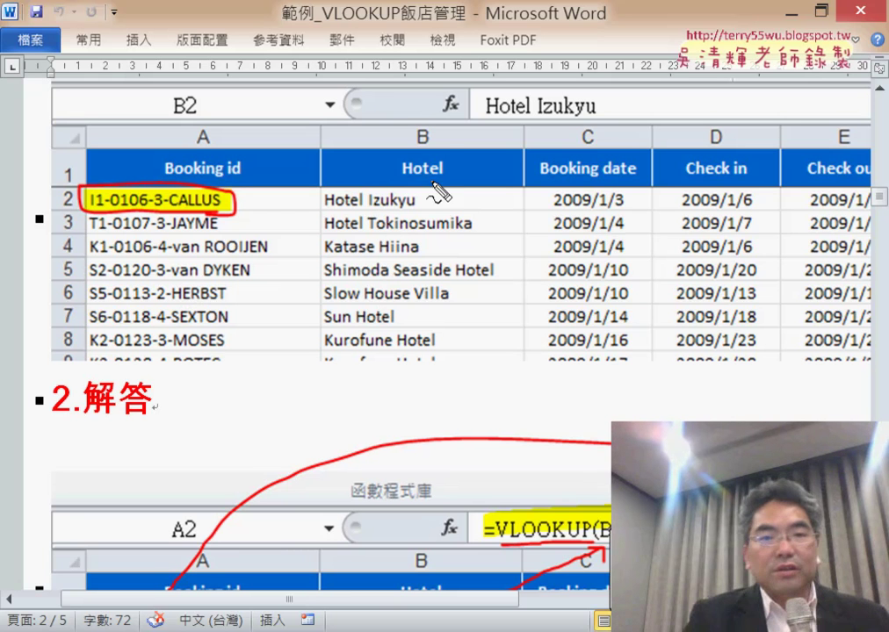
# Step: Mark column B, Hotel Izukyu and the Check in 1/6 date in red ink, then clear it
pyautogui.moveTo(420, 144); pyautogui.dragTo(437, 136)
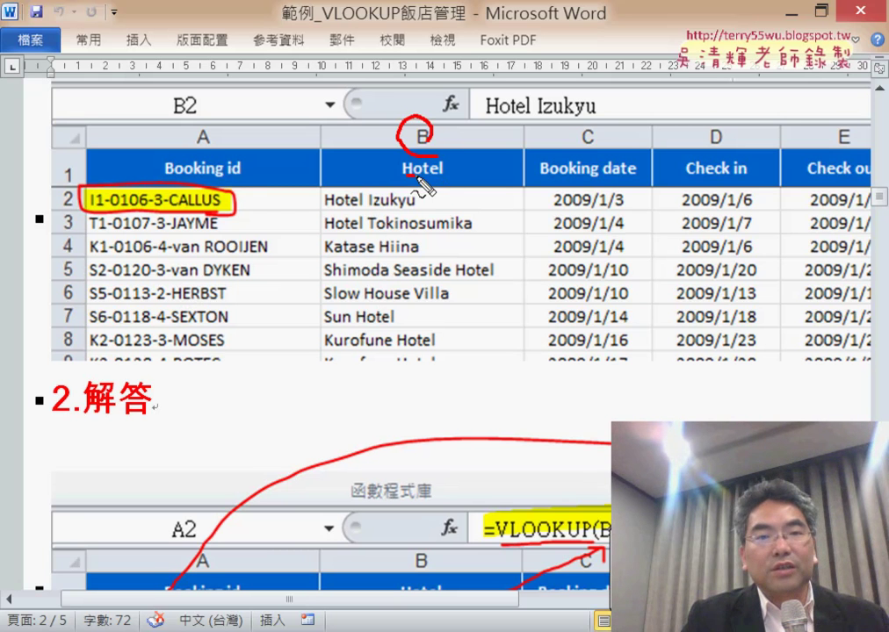
pyautogui.moveTo(421, 182); pyautogui.dragTo(443, 180)
pyautogui.moveTo(347, 211); pyautogui.dragTo(434, 207)
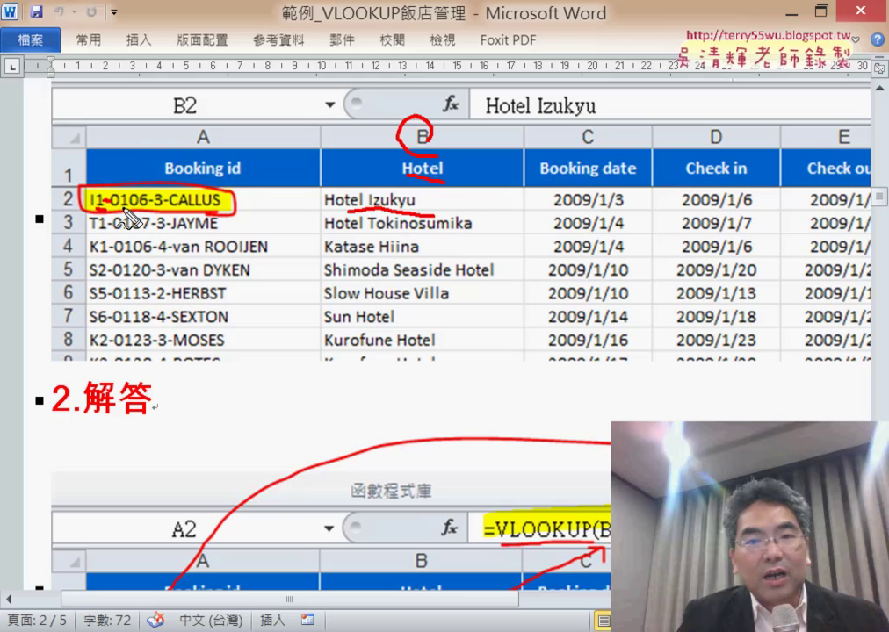
pyautogui.moveTo(713, 177)
pyautogui.mouseDown()
pyautogui.moveTo(733, 175)
pyautogui.moveTo(774, 207)
pyautogui.mouseUp()
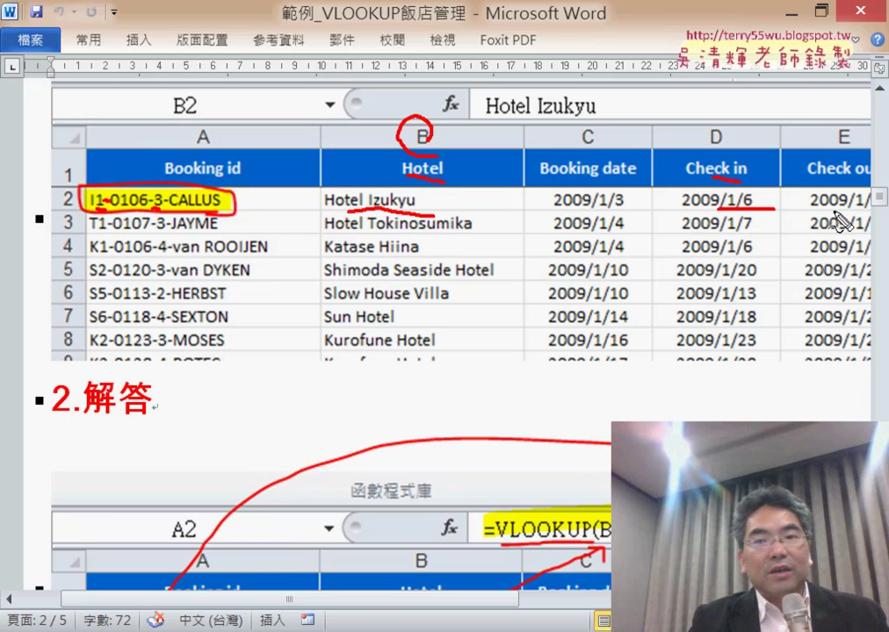
pyautogui.press('Escape')
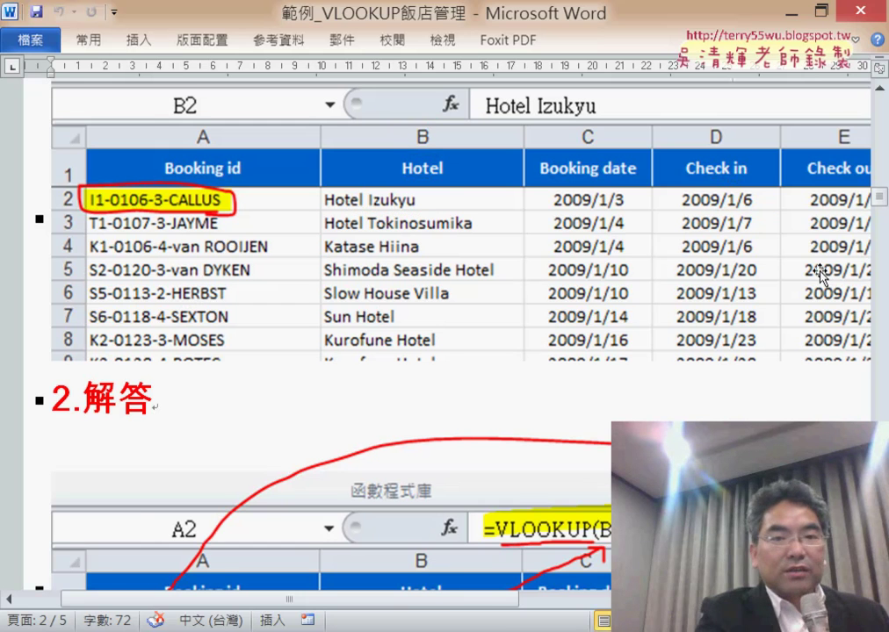
pyautogui.moveTo(490, 605); pyautogui.dragTo(538, 608)
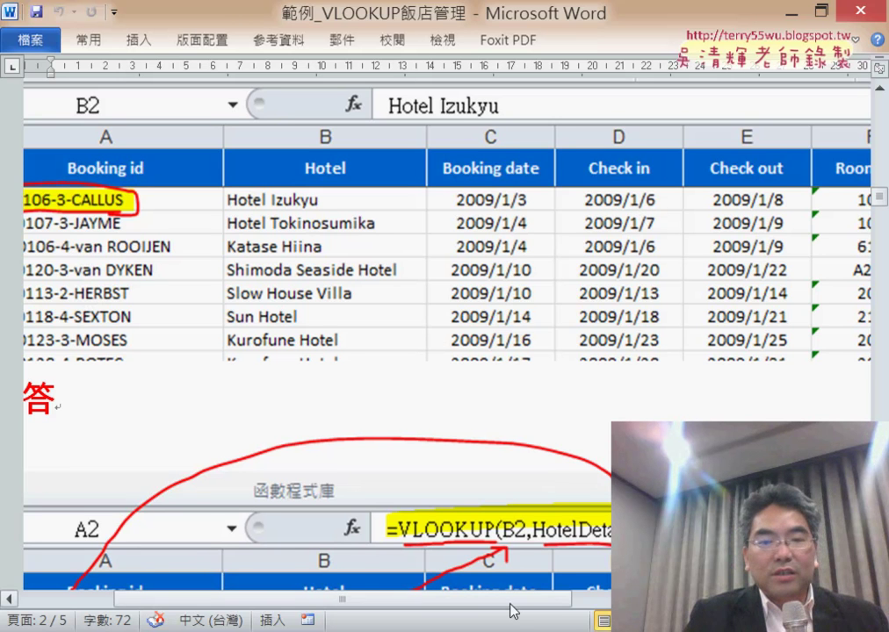
pyautogui.moveTo(518, 600); pyautogui.dragTo(602, 601)
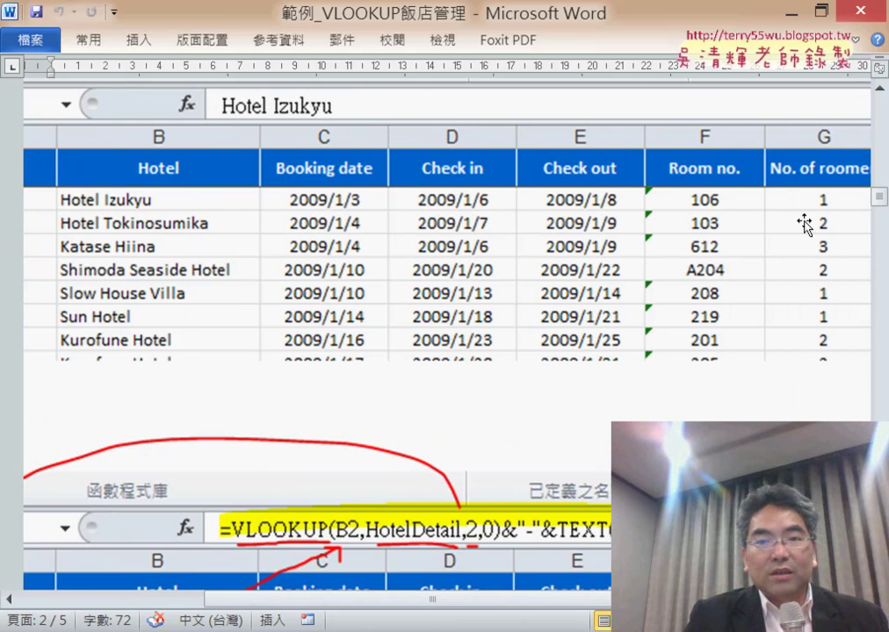
pyautogui.hscroll(3, 351, 274)
pyautogui.hscroll(3, 351, 275)
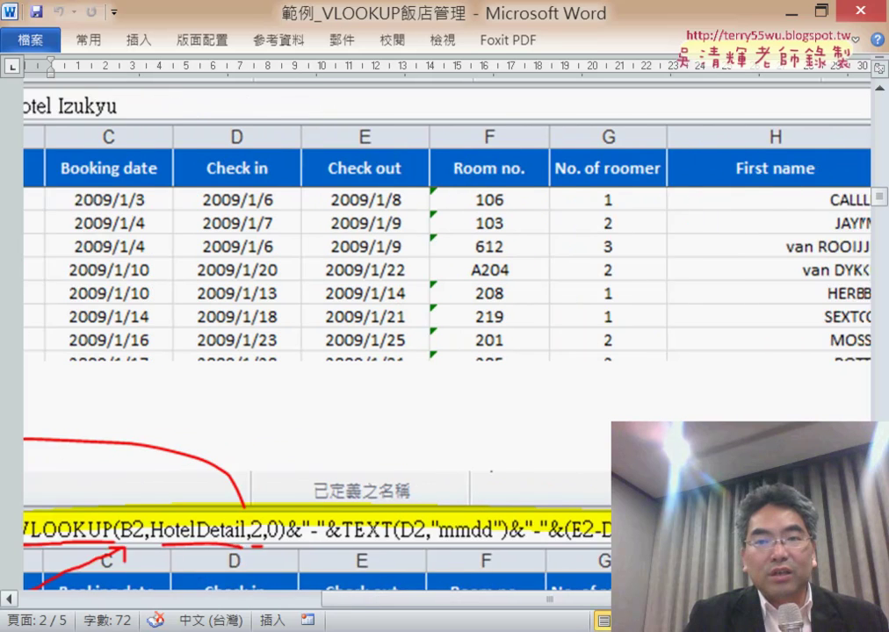
pyautogui.hscroll(3, 351, 275)
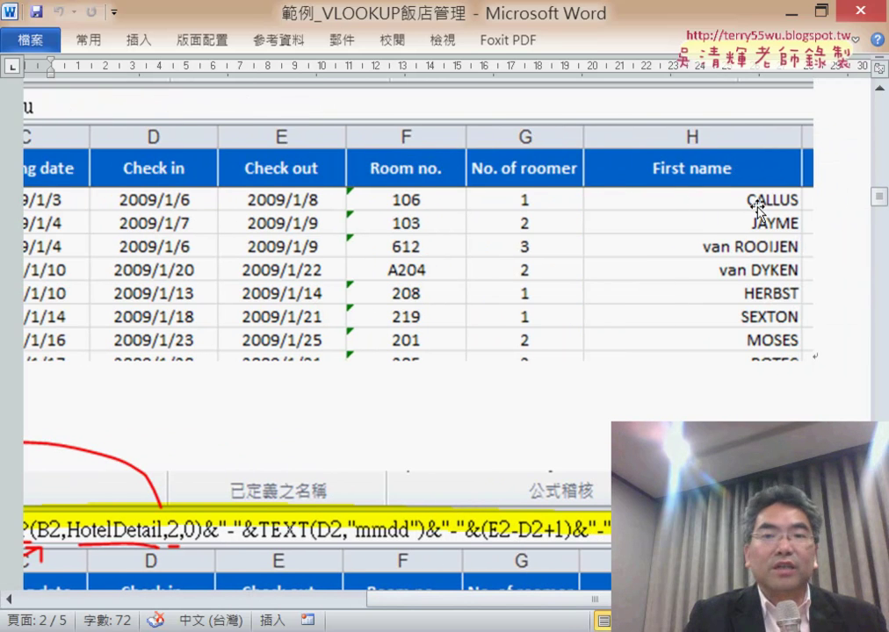
pyautogui.hscroll(-7, 300, 481)
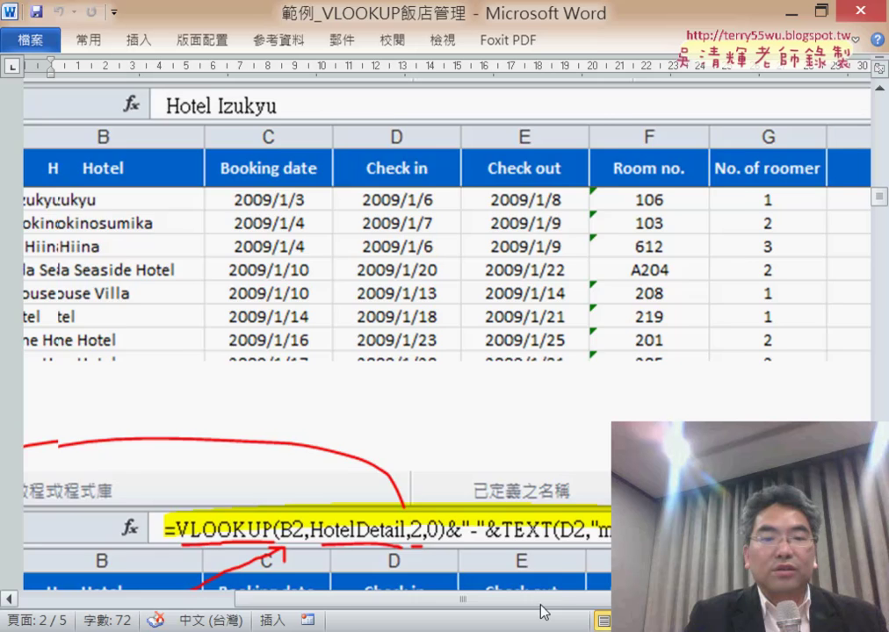
pyautogui.hscroll(-9, 299, 482)
pyautogui.hscroll(-2, 299, 481)
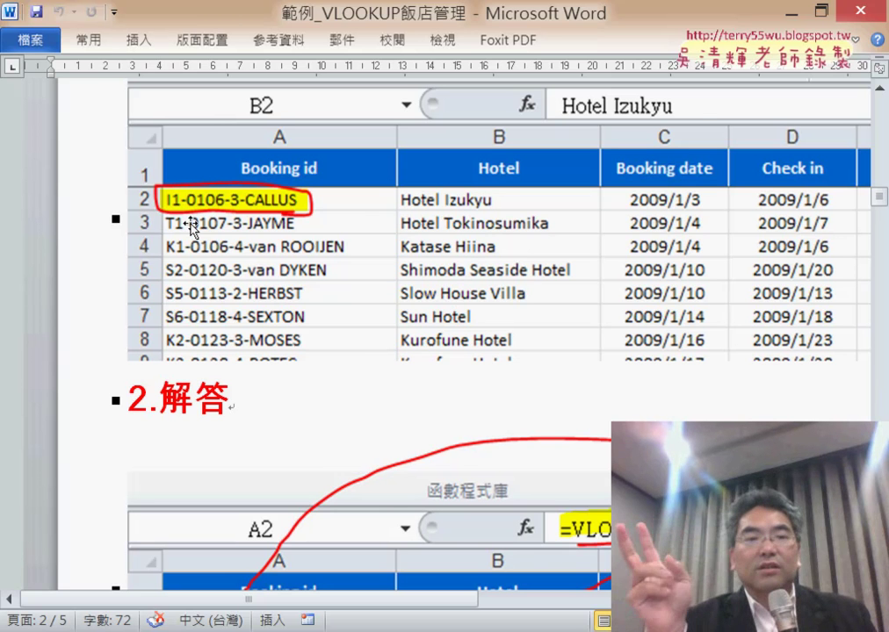
# Step: Back in Excel, verify in Name Manager that HotelDetail refers to Hotel!$I$2:$K$14
pyautogui.click(797, 9)
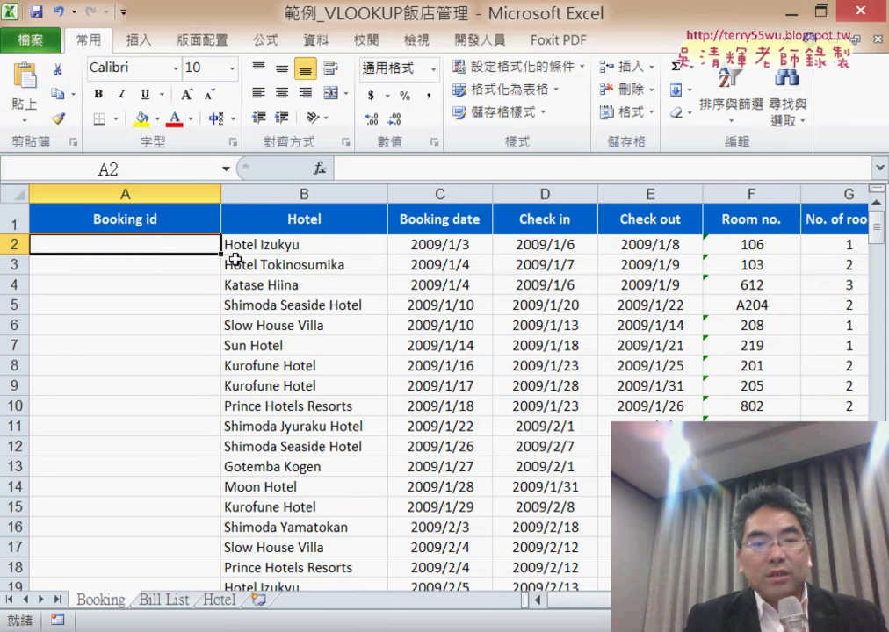
pyautogui.click(267, 41)
pyautogui.click(442, 104)
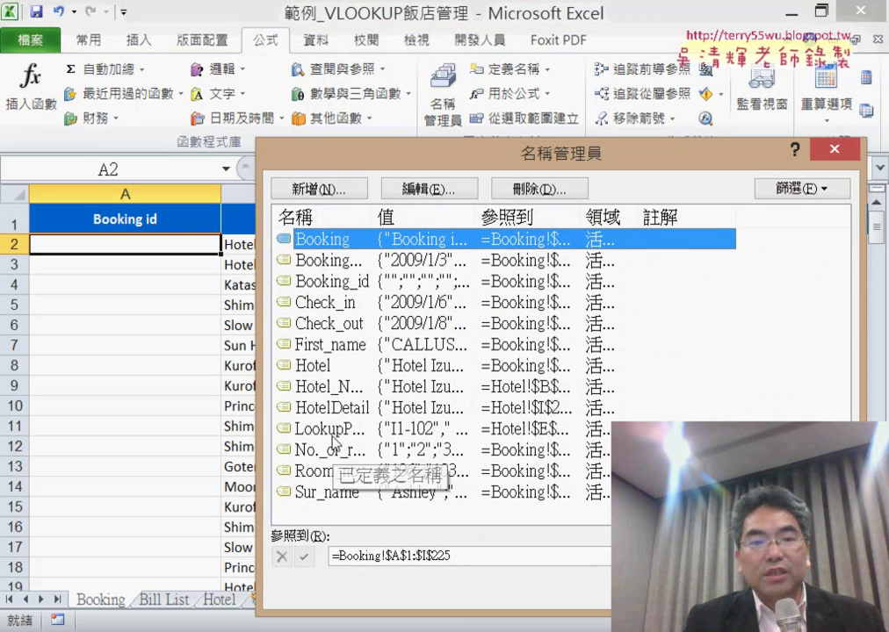
pyautogui.moveTo(370, 216); pyautogui.dragTo(442, 222)
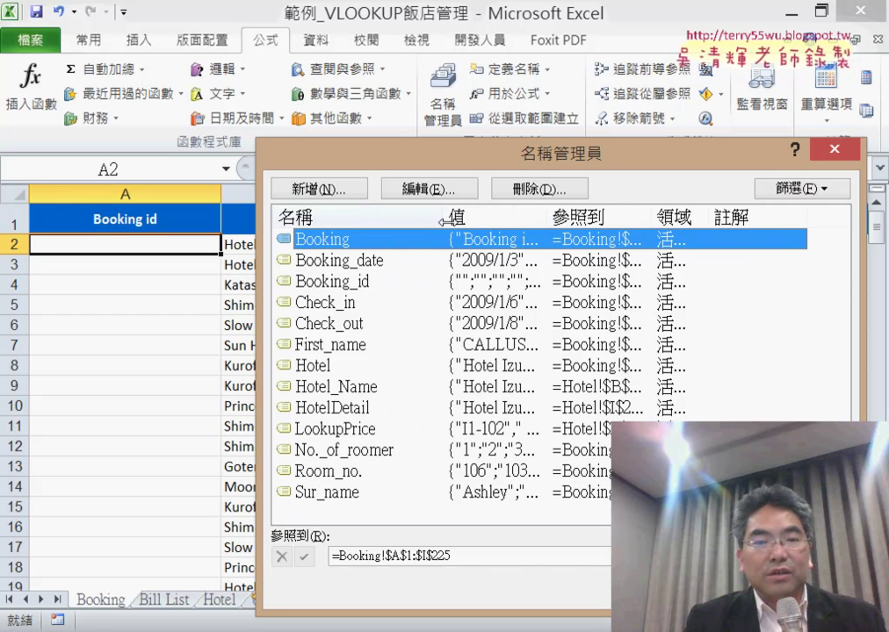
pyautogui.click(337, 409)
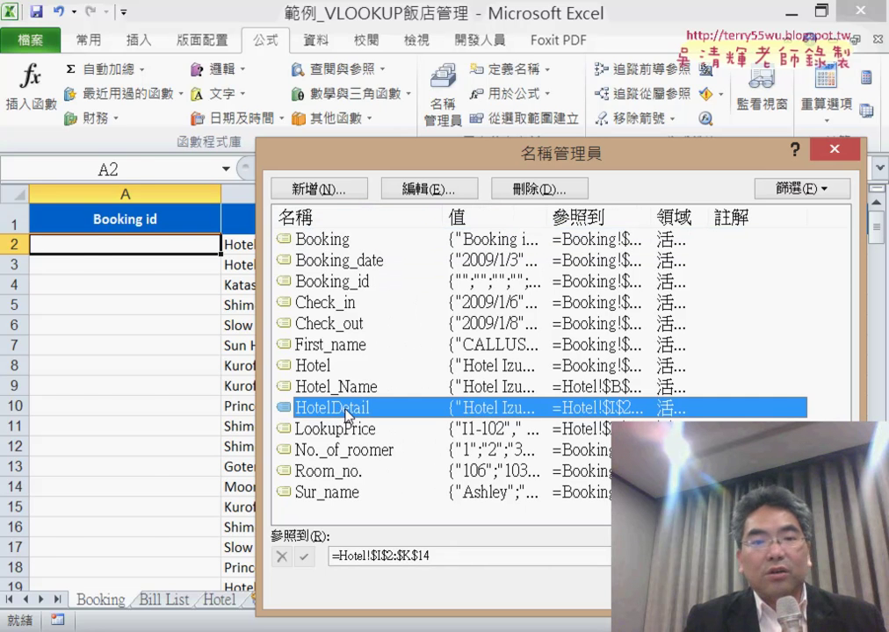
pyautogui.click(449, 555)
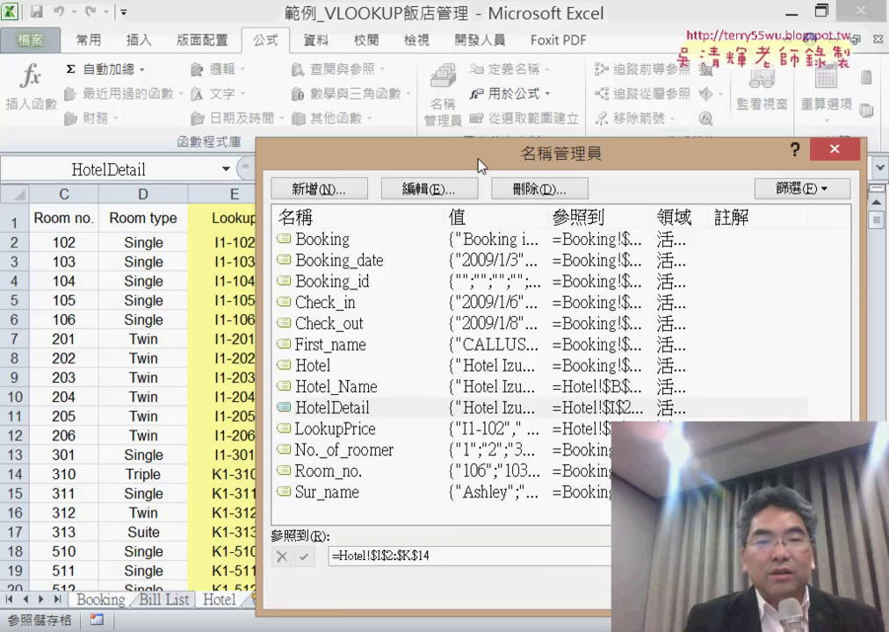
pyautogui.moveTo(481, 165); pyautogui.dragTo(428, 491)
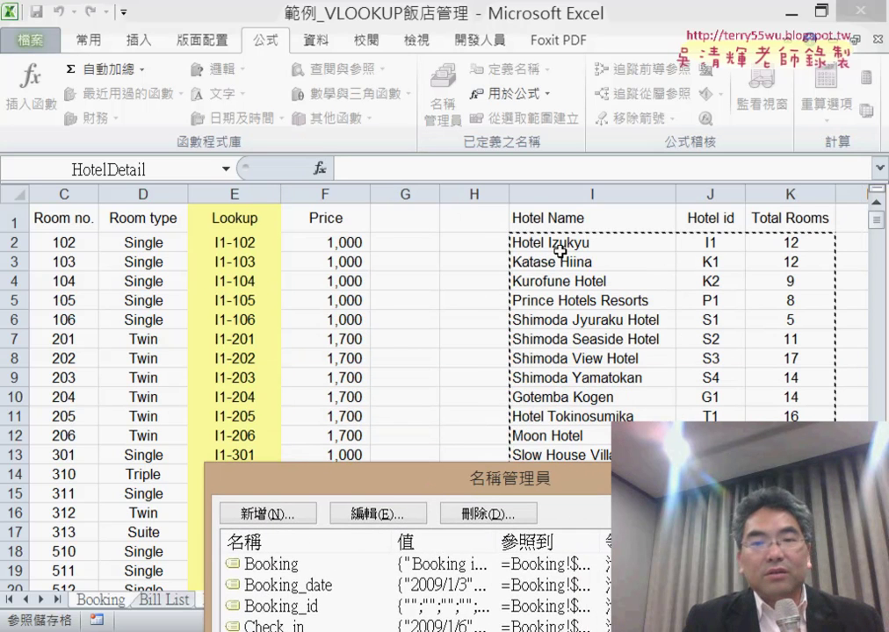
pyautogui.moveTo(568, 479); pyautogui.dragTo(298, 264)
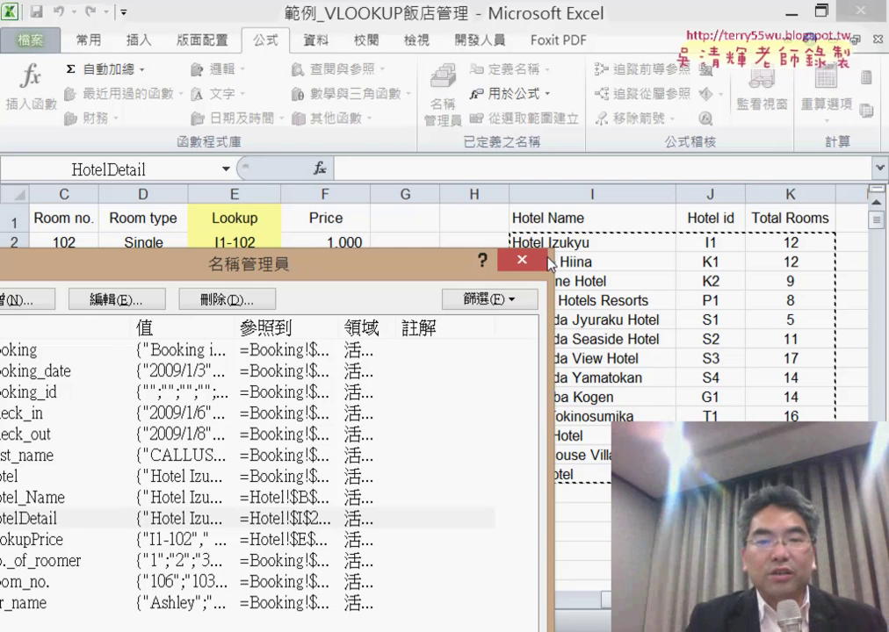
pyautogui.click(521, 260)
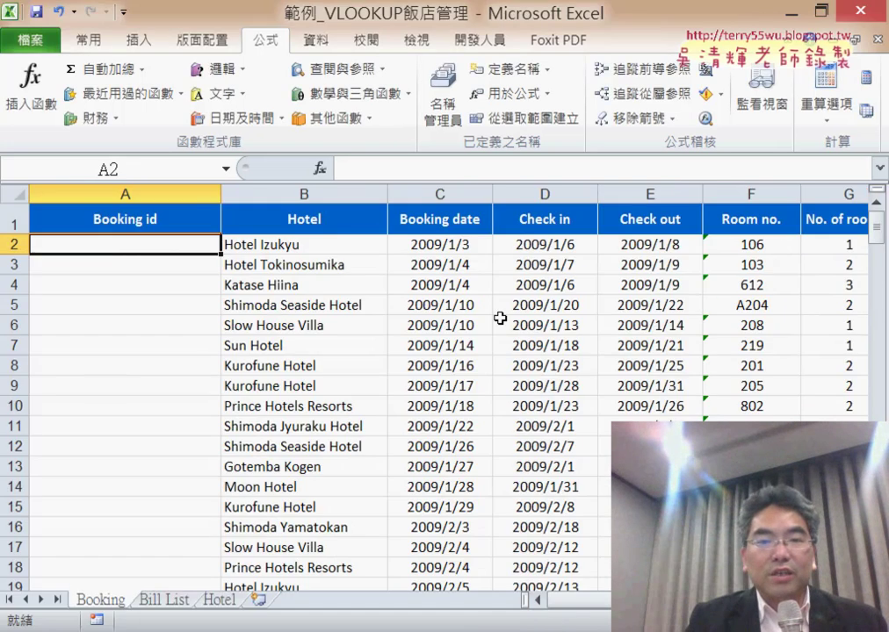
# Step: From cell A2, insert VLOOKUP from the 檢視與參照 function category
pyautogui.click(301, 244)
pyautogui.click(144, 248)
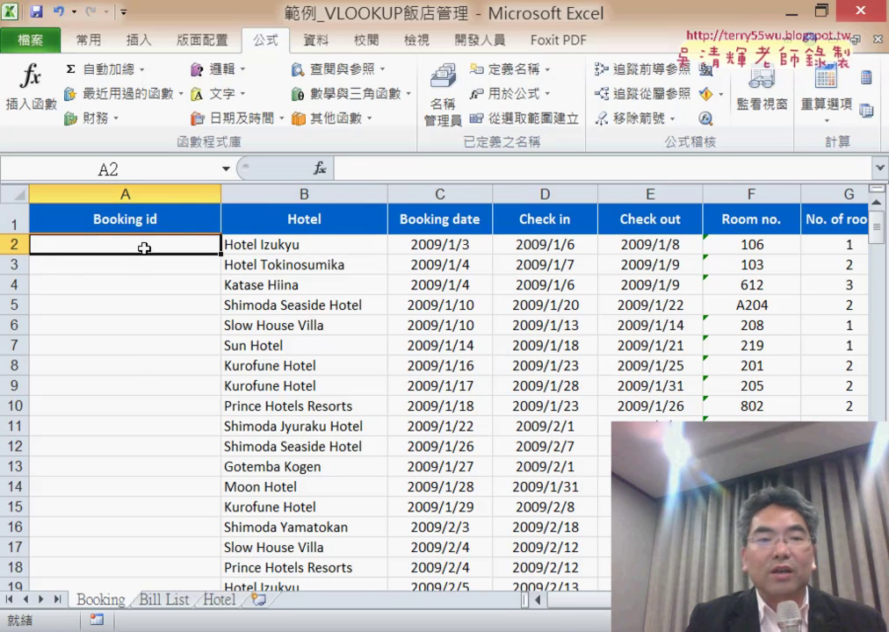
pyautogui.click(319, 167)
pyautogui.moveTo(372, 279); pyautogui.dragTo(697, 114)
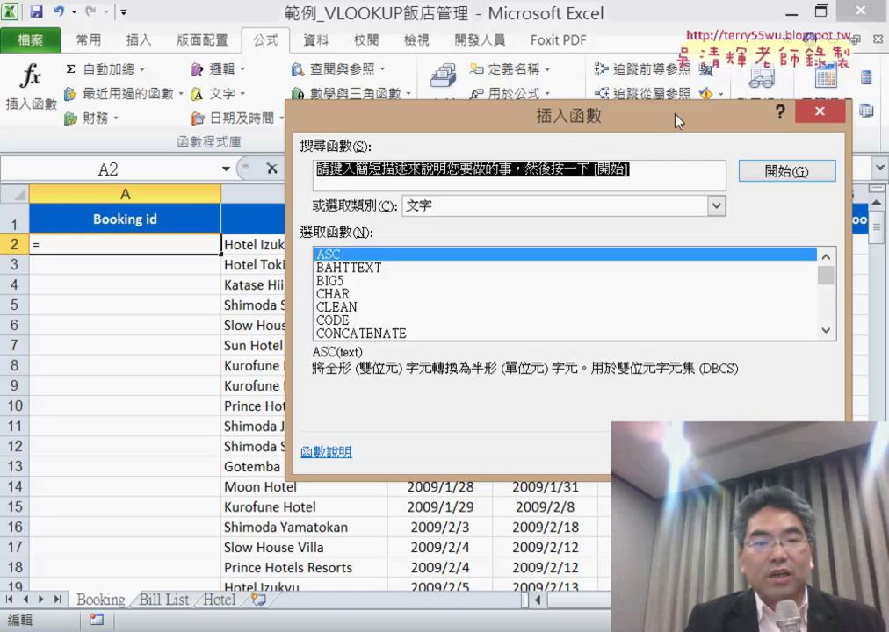
pyautogui.click(619, 196)
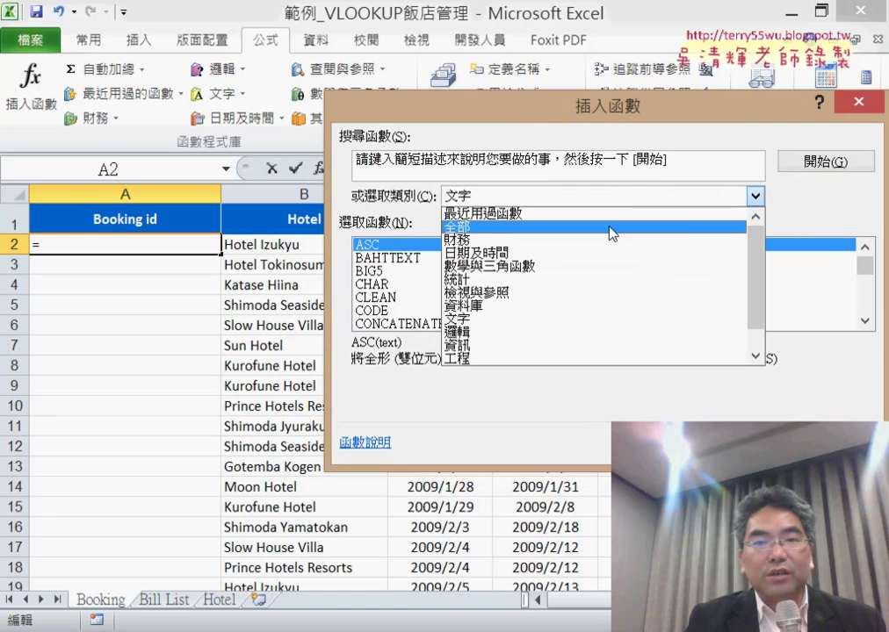
pyautogui.click(573, 292)
pyautogui.moveTo(865, 266); pyautogui.dragTo(867, 325)
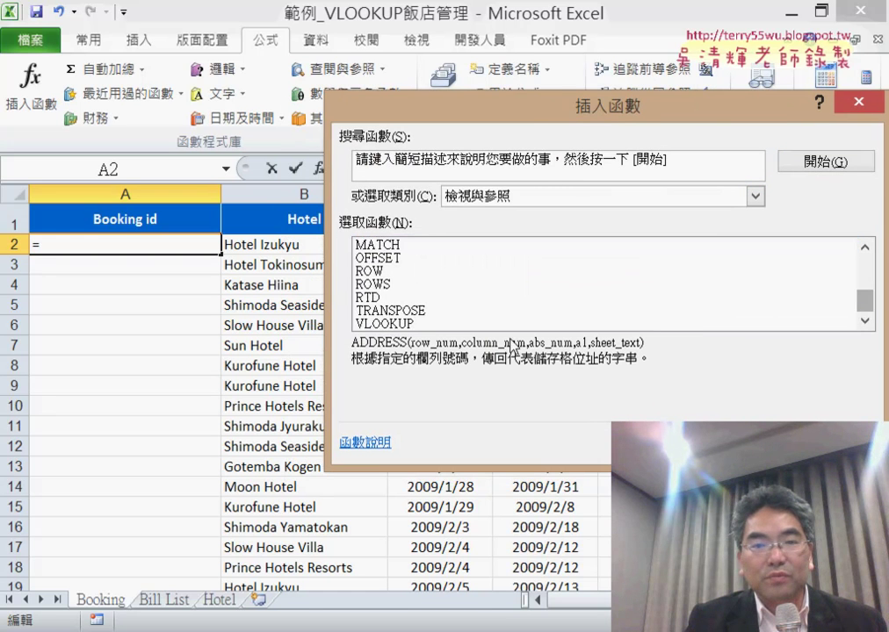
pyautogui.doubleClick(425, 323)
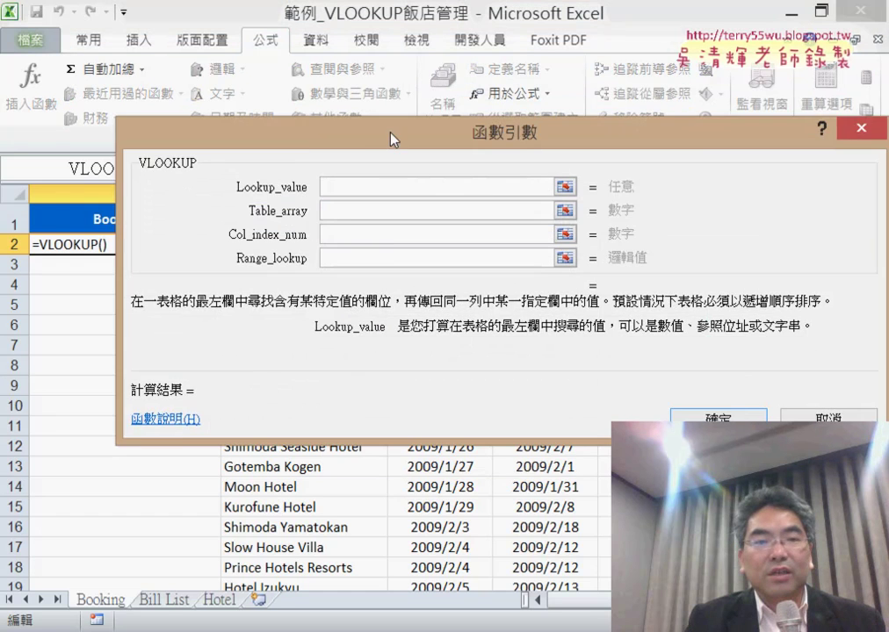
pyautogui.moveTo(393, 139); pyautogui.dragTo(414, 314)
# Step: Set the lookup value to B2 and the table array to the HotelDetail name
pyautogui.click(325, 244)
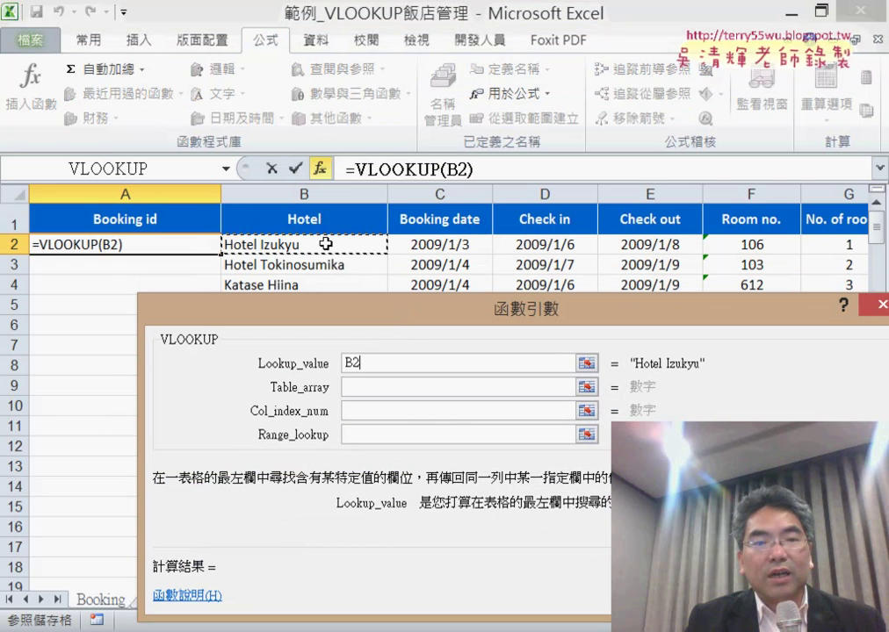
pyautogui.click(366, 384)
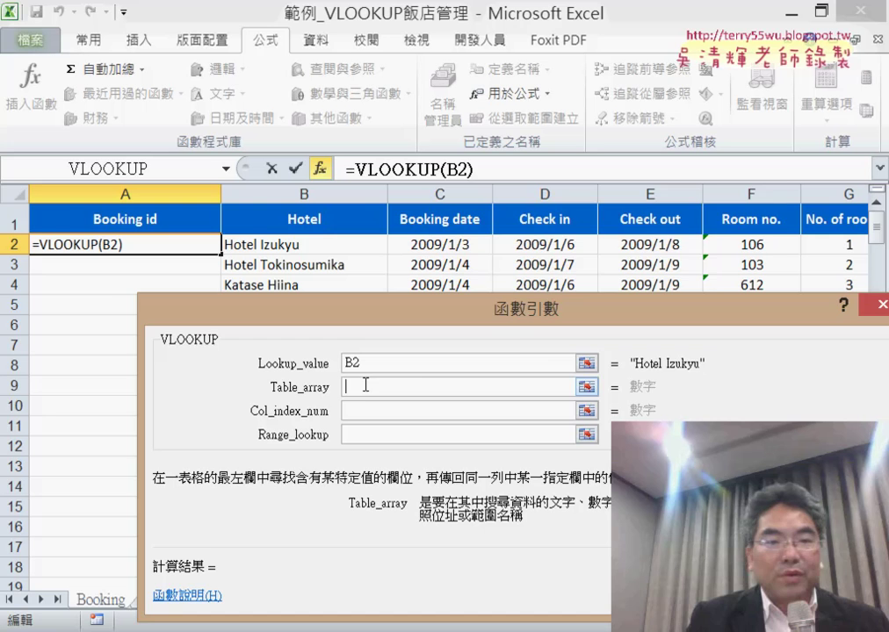
pyautogui.press('F3')
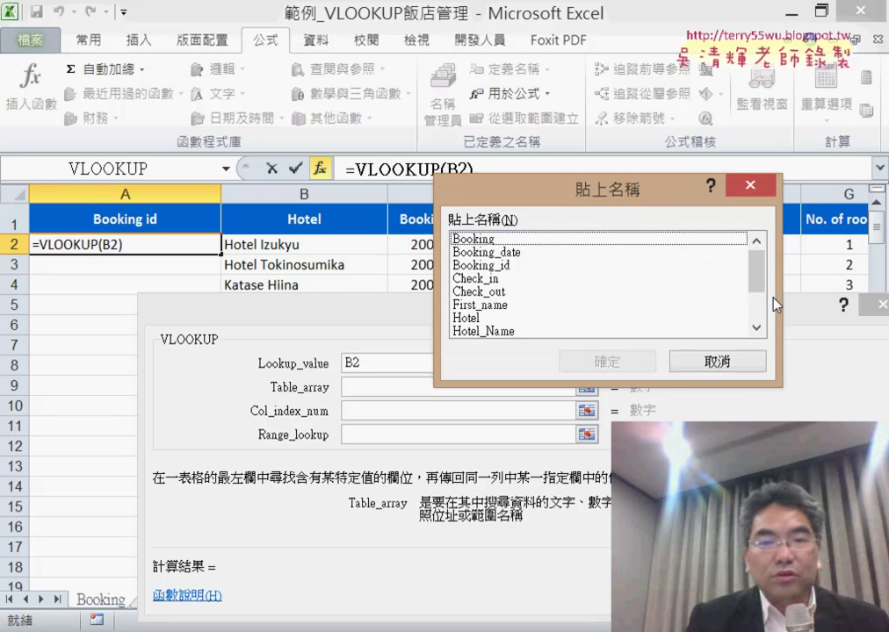
pyautogui.moveTo(761, 274); pyautogui.dragTo(761, 301)
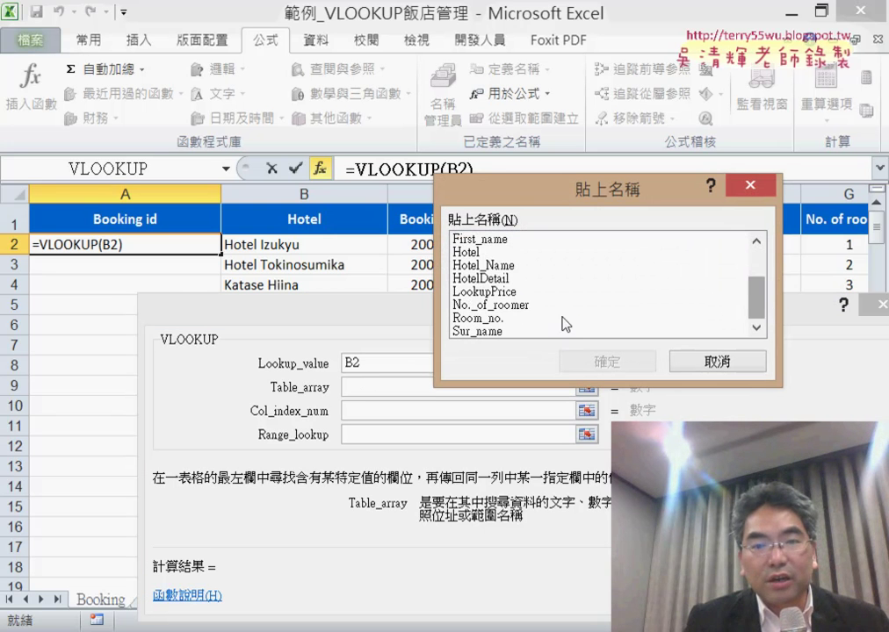
pyautogui.click(504, 280)
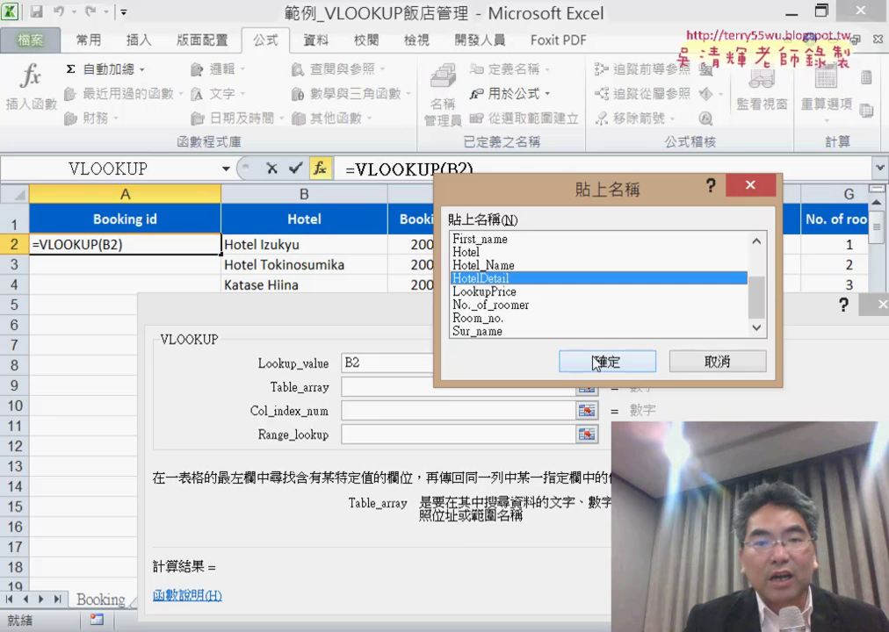
pyautogui.click(596, 362)
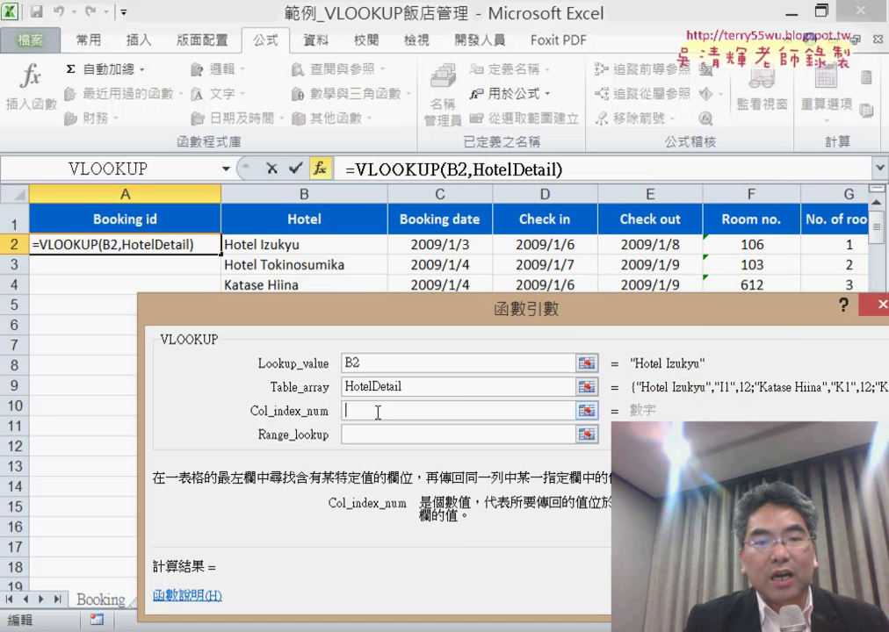
pyautogui.click(422, 387)
pyautogui.moveTo(556, 316); pyautogui.dragTo(497, 395)
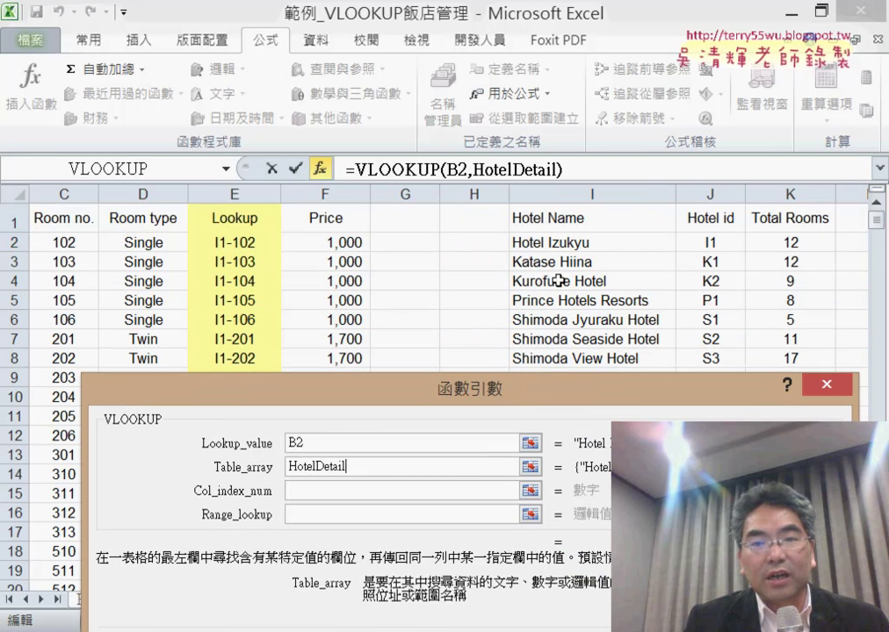
pyautogui.moveTo(584, 405); pyautogui.dragTo(641, 193)
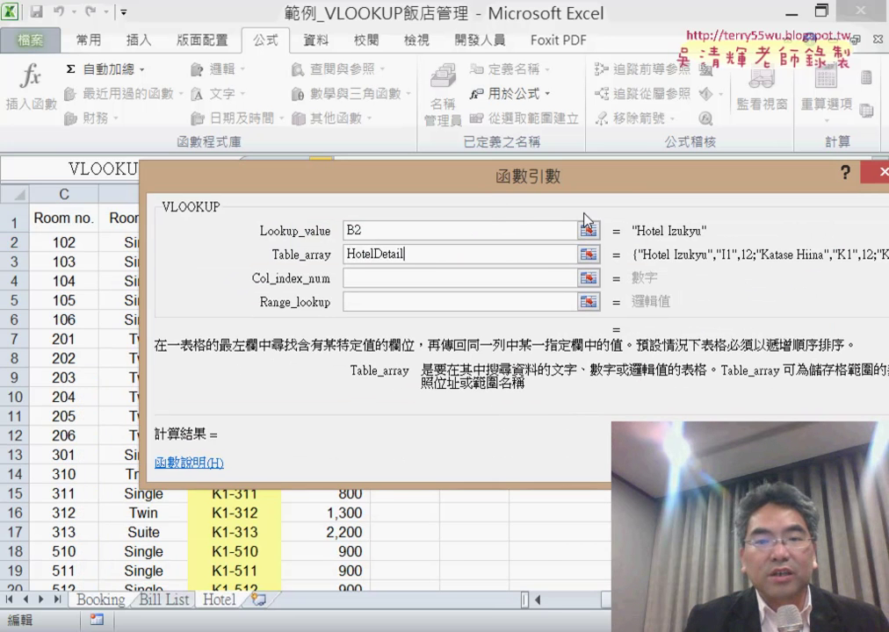
# Step: Finish with column 2 and range_lookup 0, entering =VLOOKUP(B2,HotelDetail,2,0) in A2
pyautogui.click(424, 278)
pyautogui.write('2')
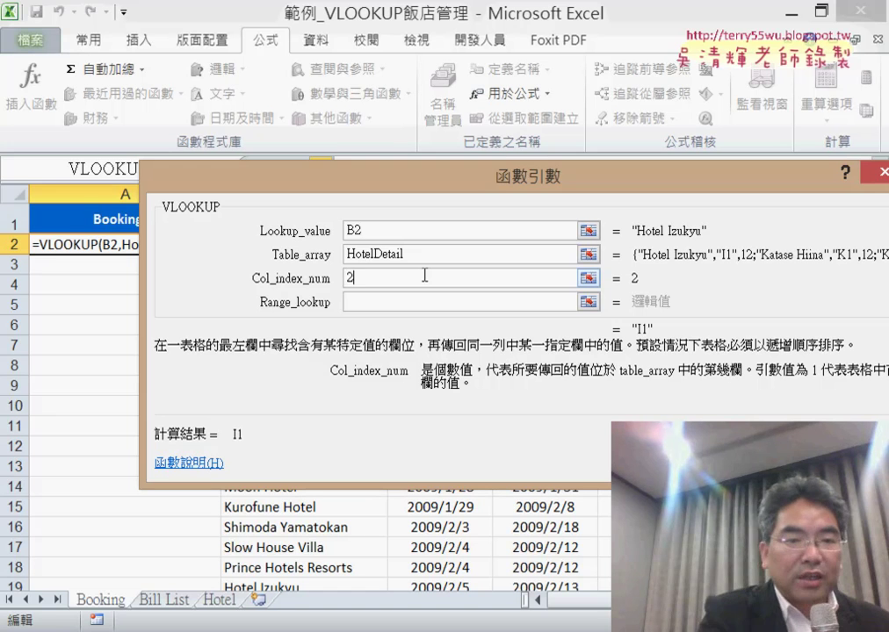
pyautogui.click(405, 306)
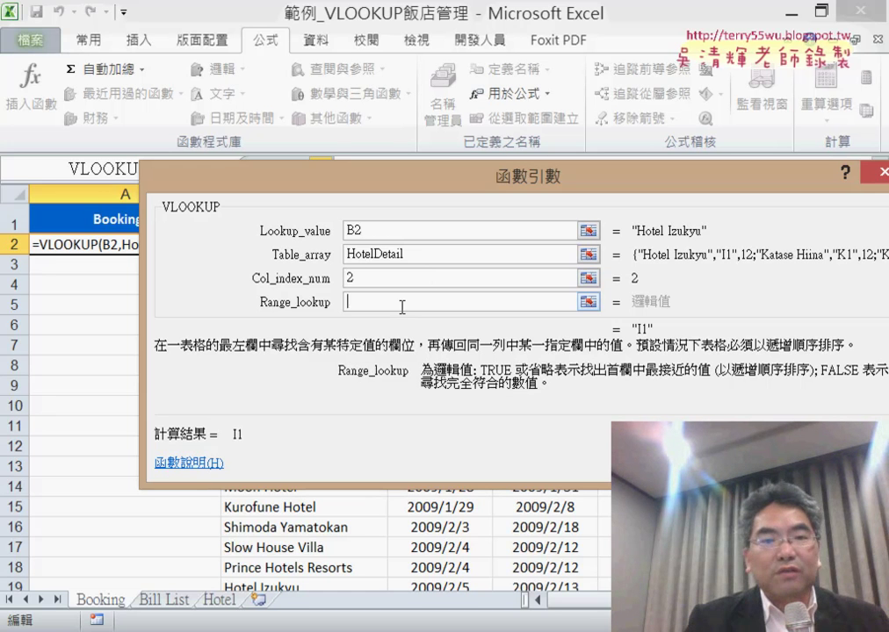
pyautogui.write('0')
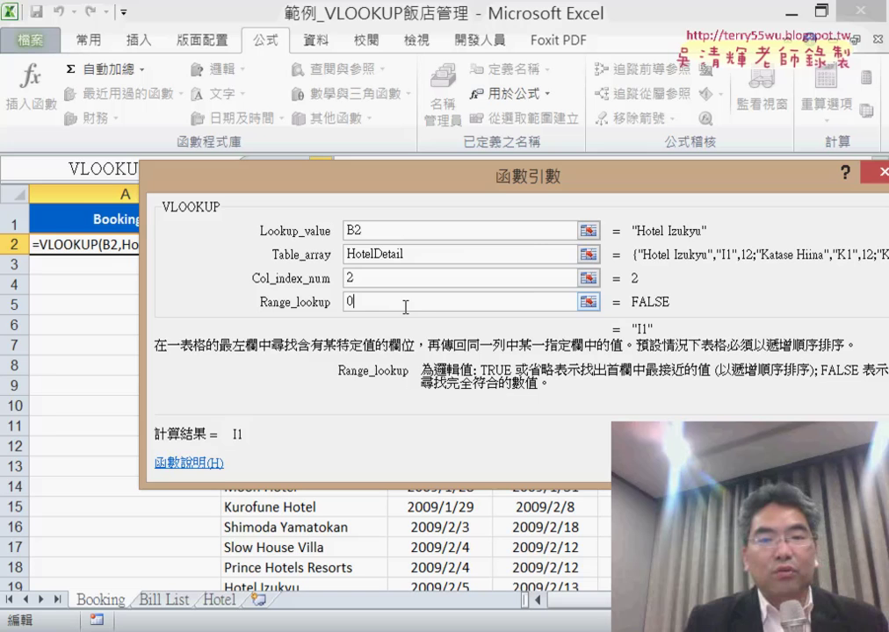
pyautogui.press('Return')
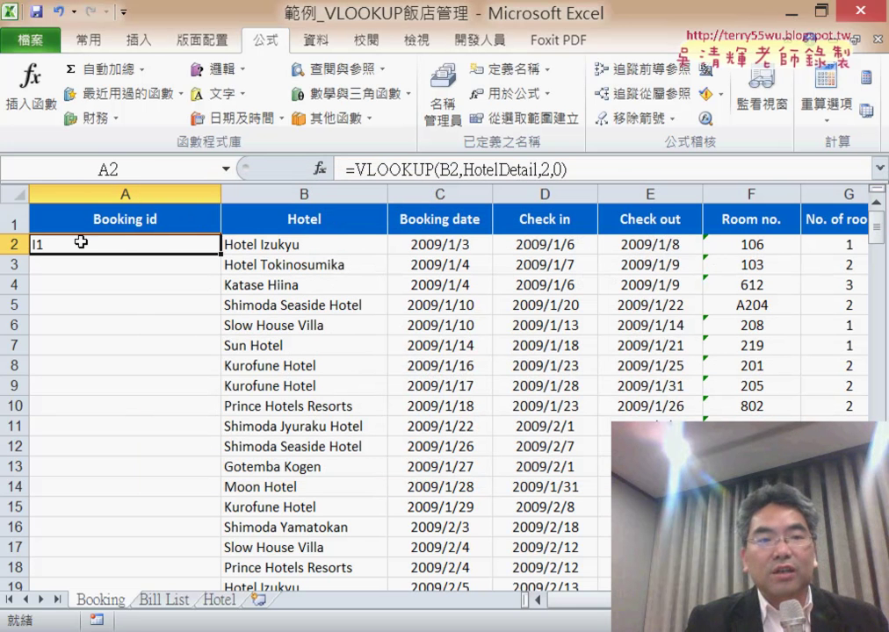
# Step: Append &"-"&TEXT(D2,"mmdd") to A2's formula so the Booking id reads I1-0106
pyautogui.click(663, 168)
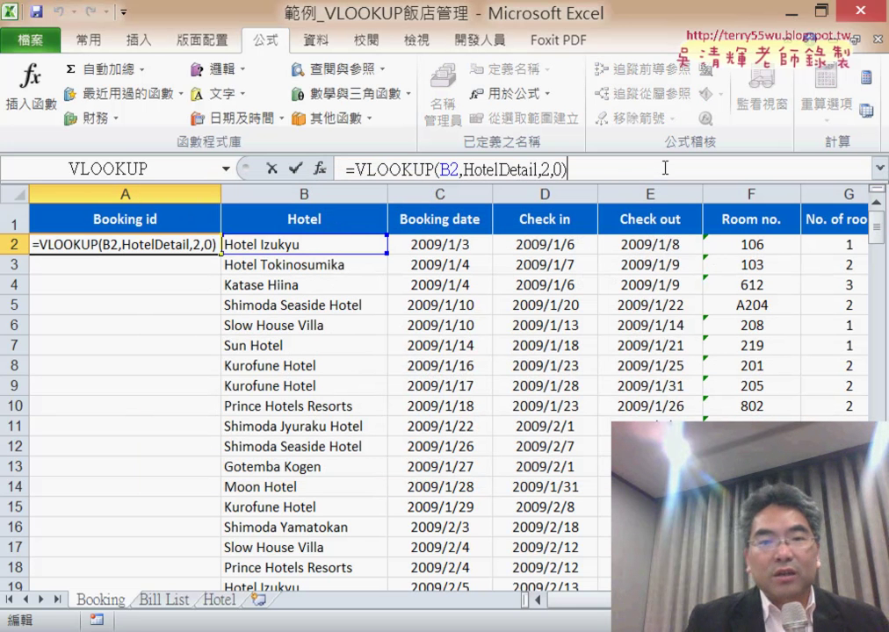
pyautogui.write('&')
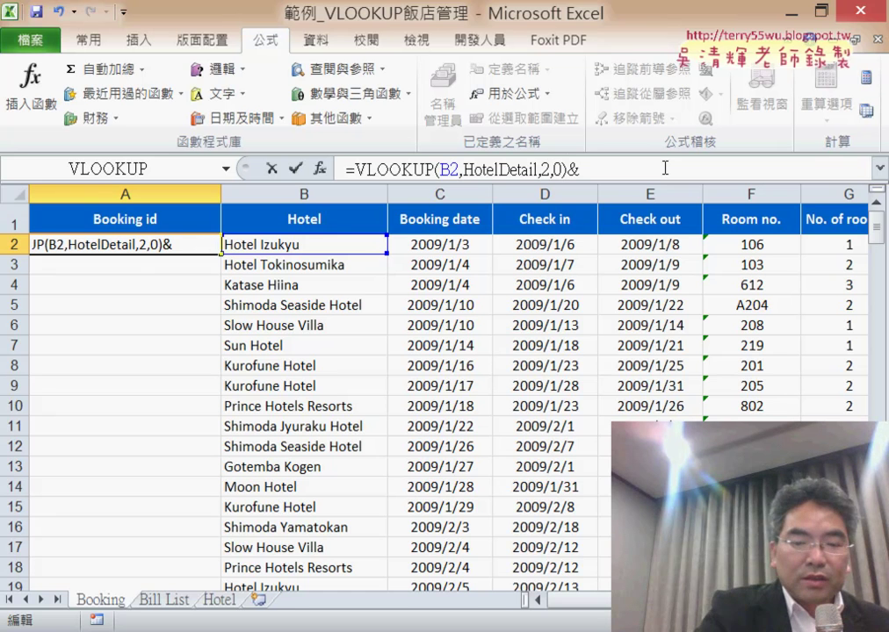
pyautogui.write('"-')
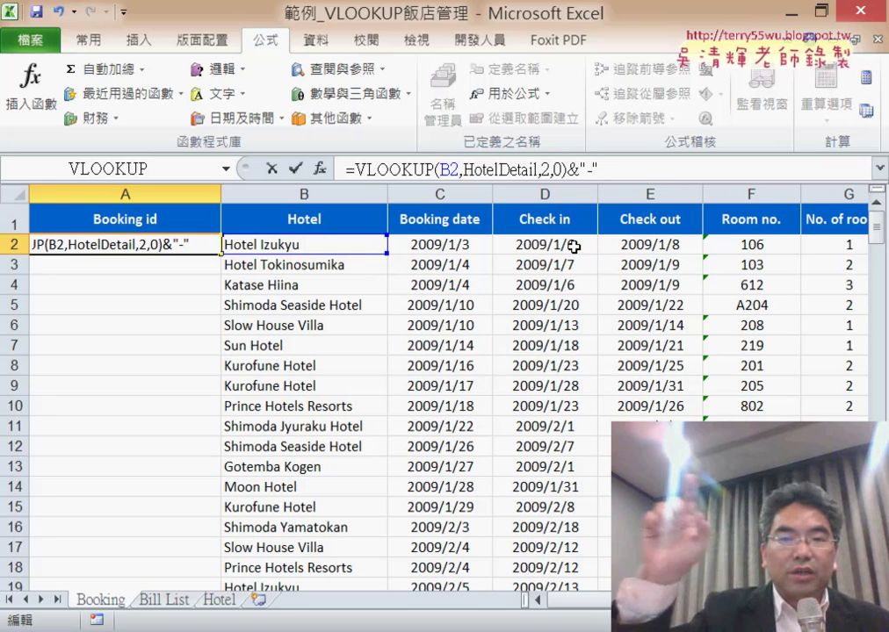
pyautogui.write('&')
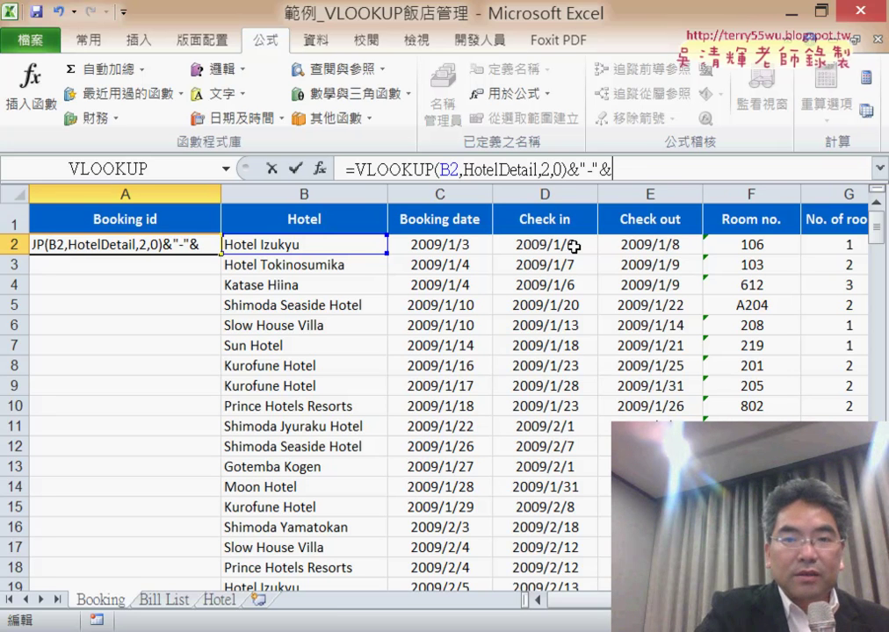
pyautogui.write('text')
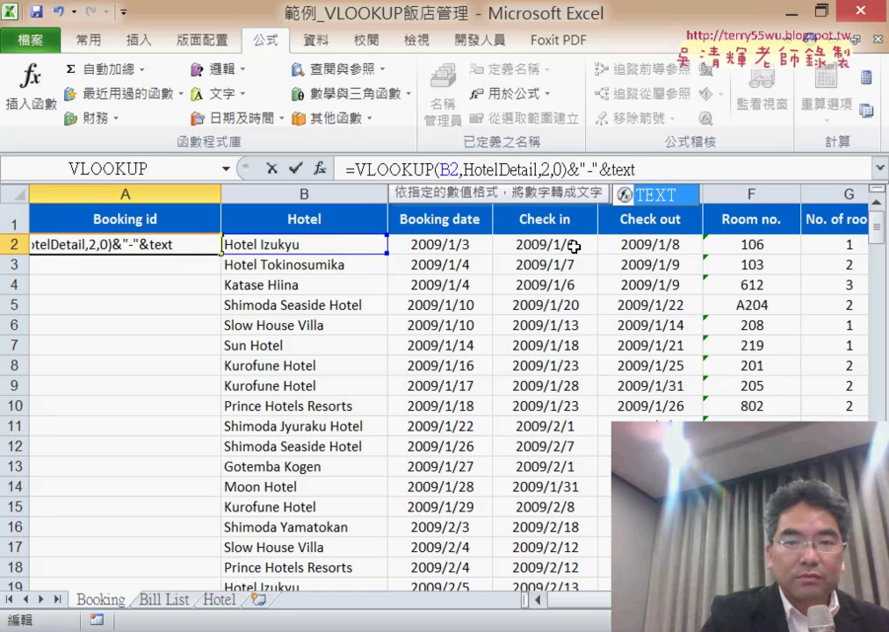
pyautogui.write('(')
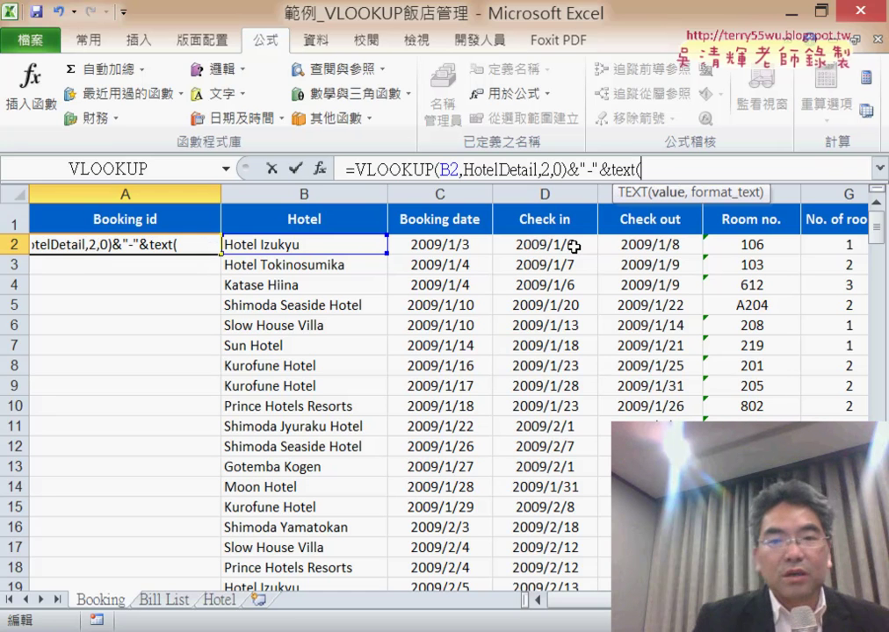
pyautogui.click(573, 247)
pyautogui.write(',"')
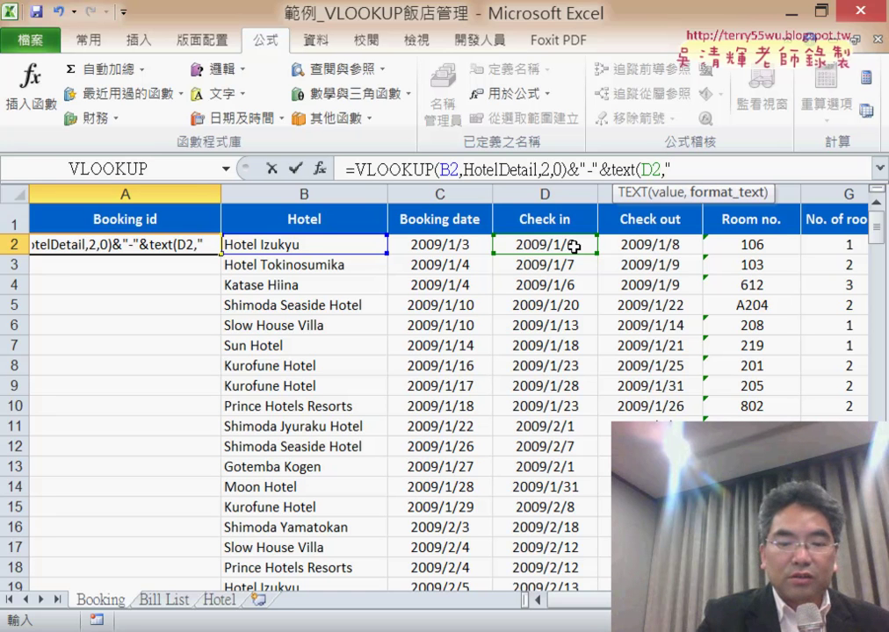
pyautogui.write('mmdd"')
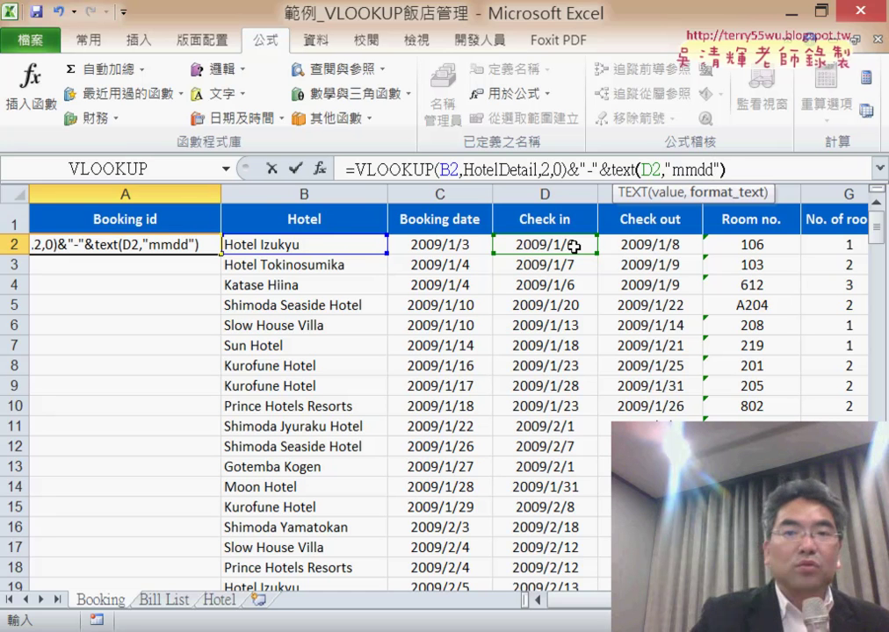
pyautogui.click(299, 181)
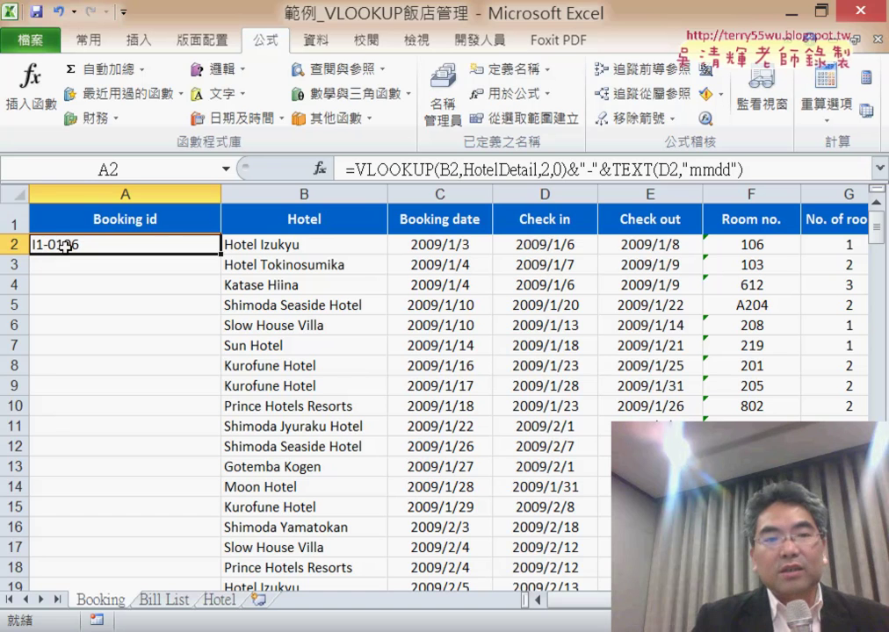
# Step: Append the night count E2-D2+1 to A2's formula and accept Excel's correction prompt
pyautogui.click(738, 169)
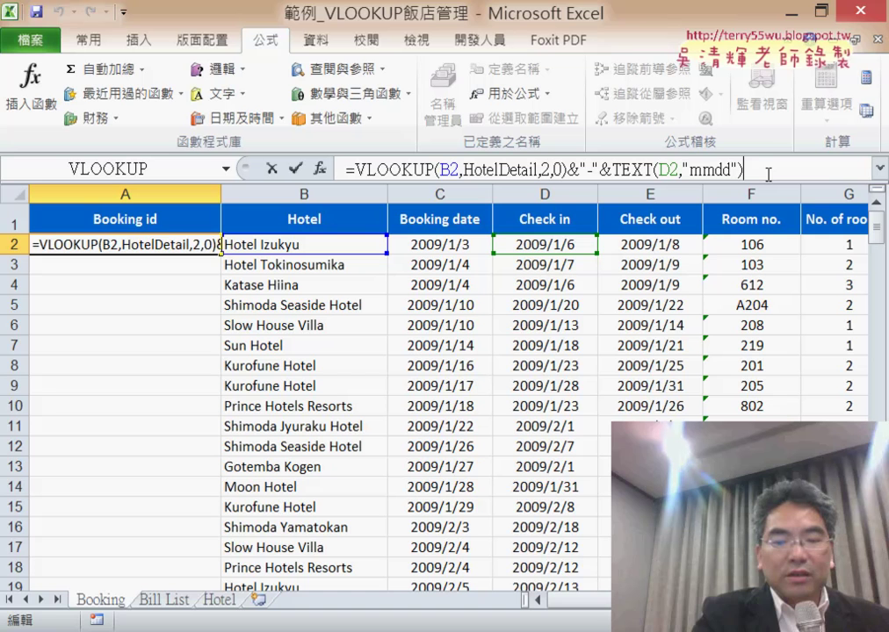
pyautogui.write('&"-')
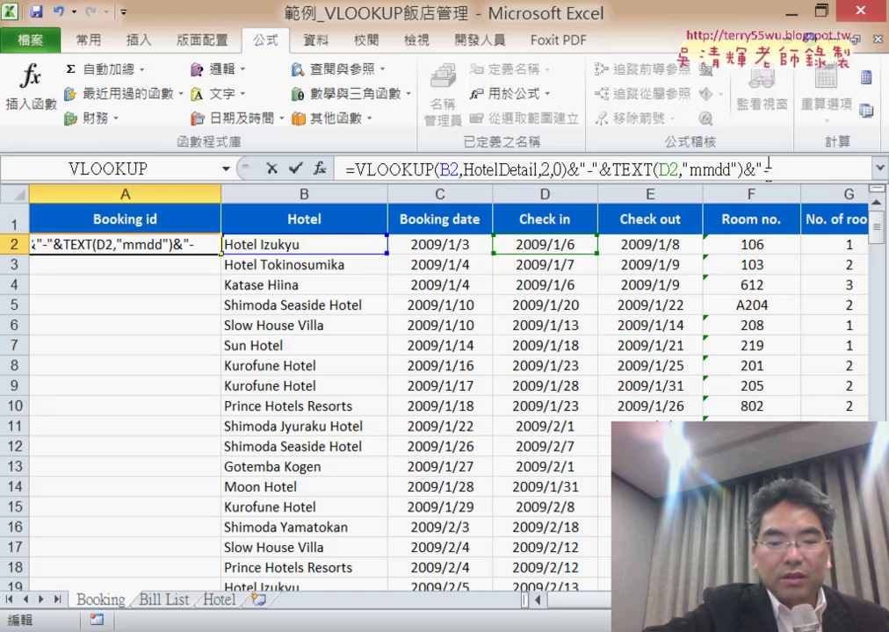
pyautogui.write('&')
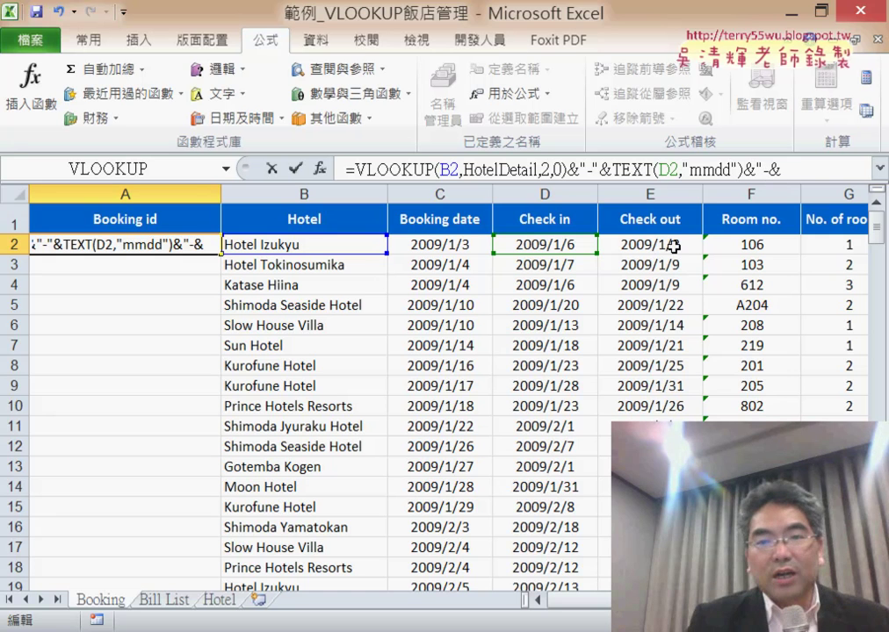
pyautogui.click(672, 248)
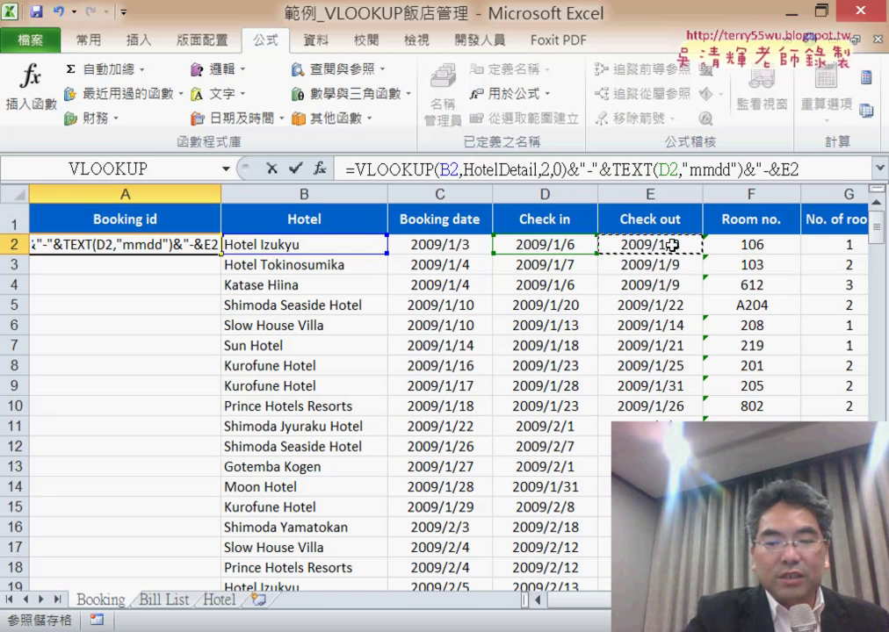
pyautogui.write('-')
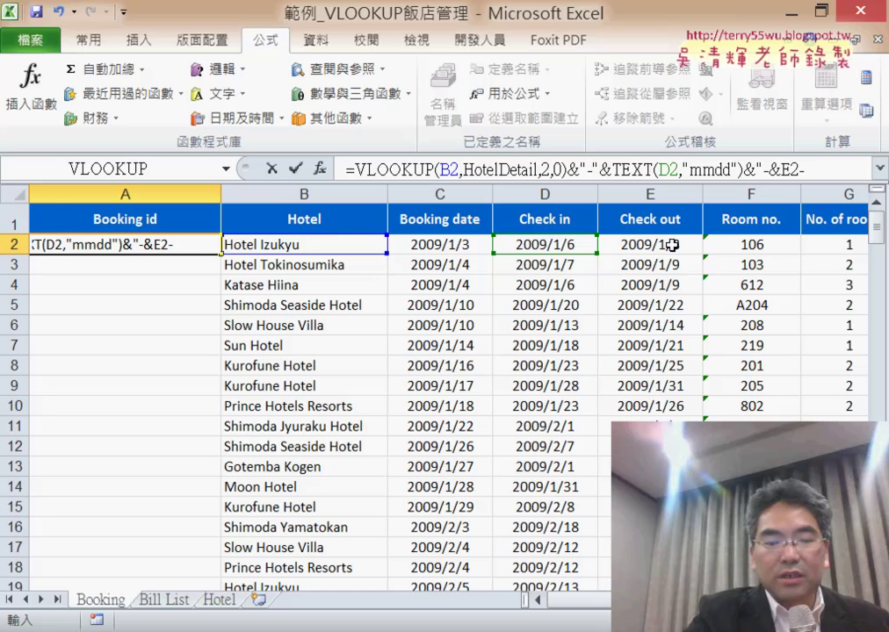
pyautogui.click(577, 250)
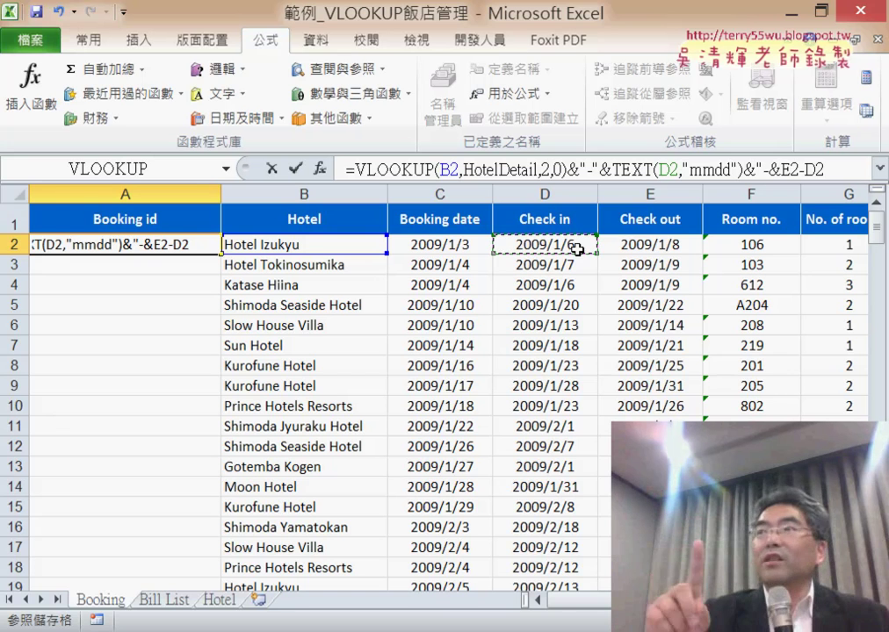
pyautogui.write('+')
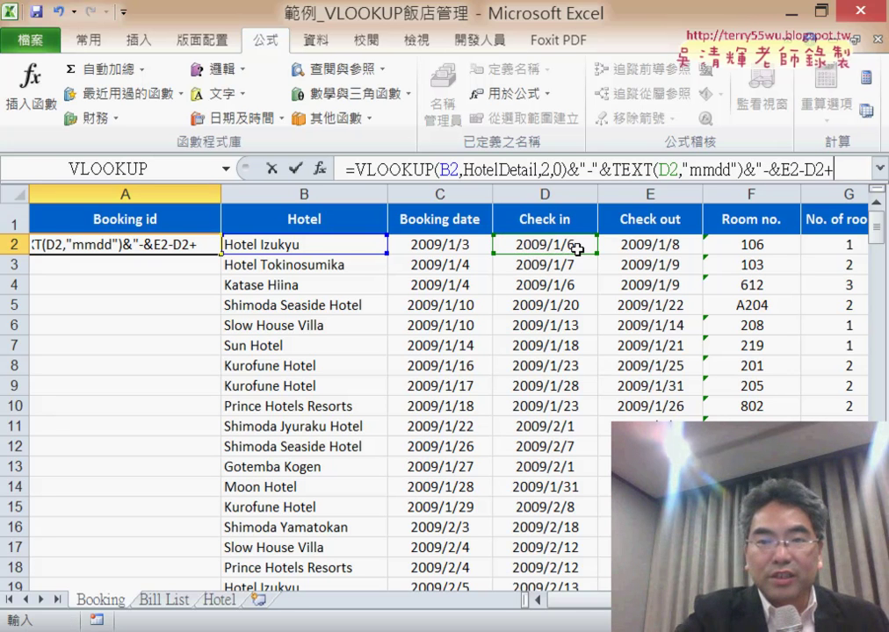
pyautogui.write('1')
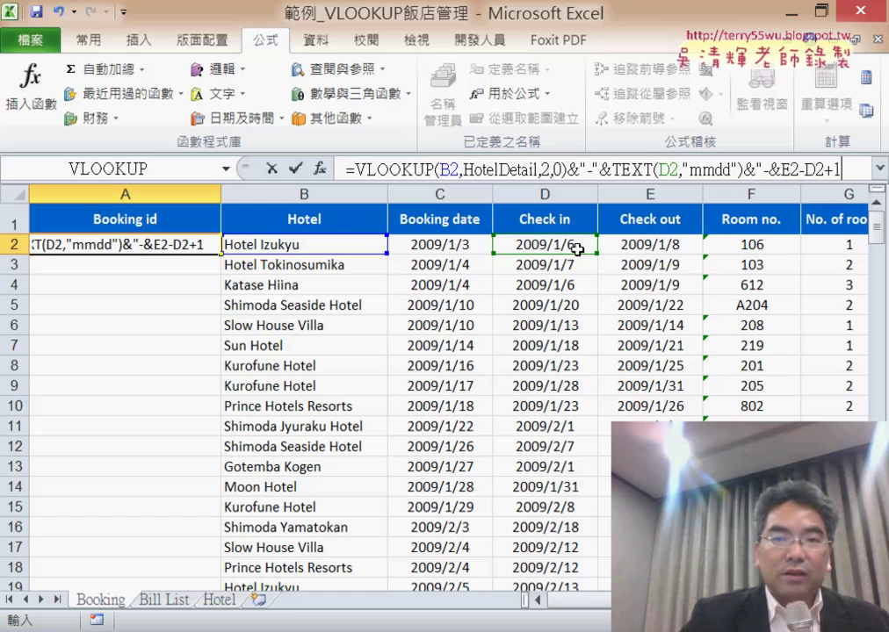
pyautogui.click(295, 168)
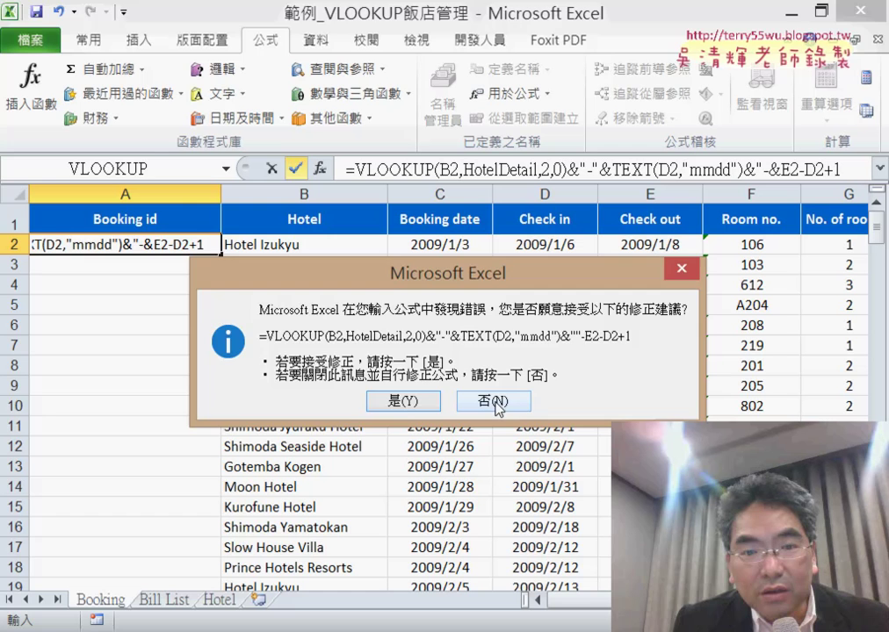
pyautogui.click(404, 400)
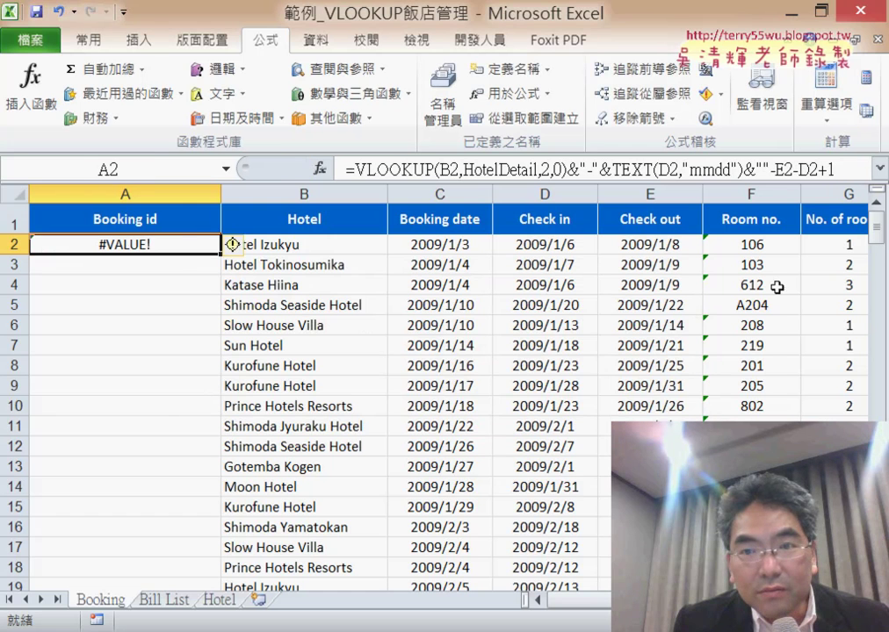
# Step: Insert the missing dash between the quotes so A2 reads I1-0106-3
pyautogui.click(770, 170)
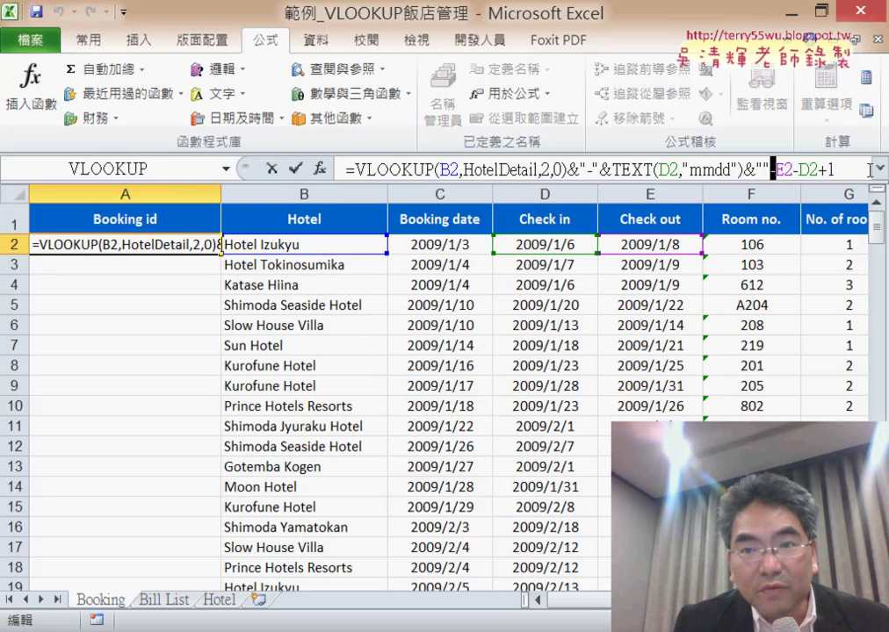
pyautogui.press('Left')
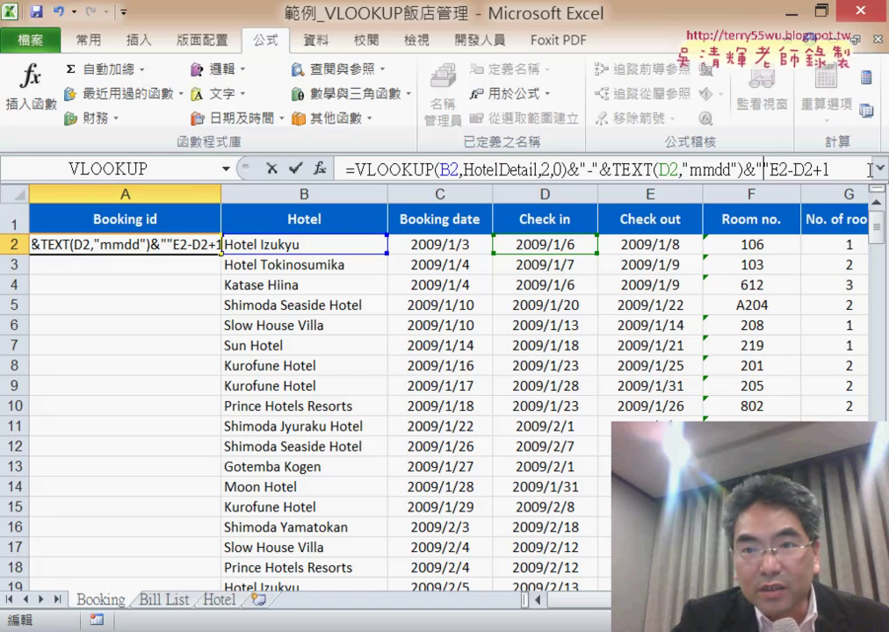
pyautogui.write('-"')
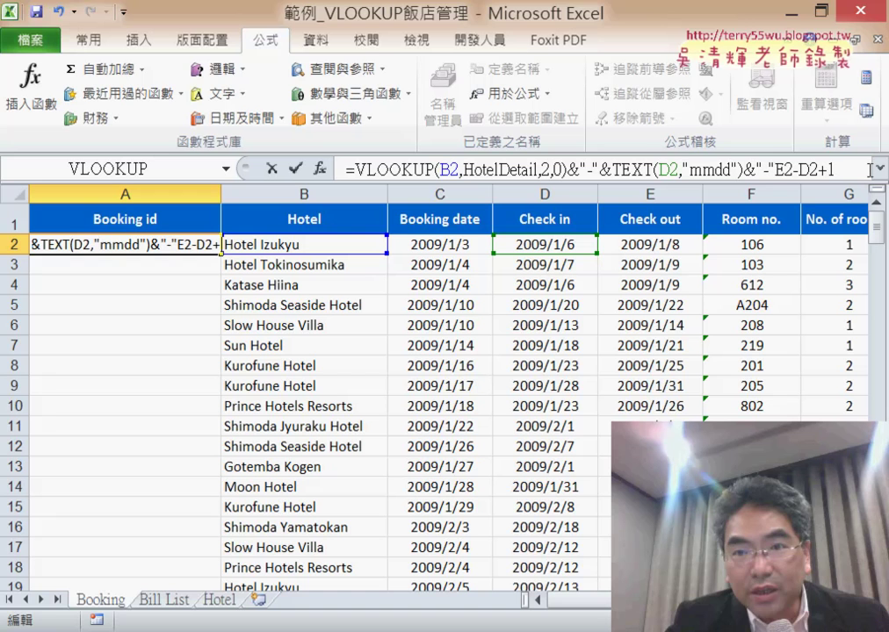
pyautogui.write('&')
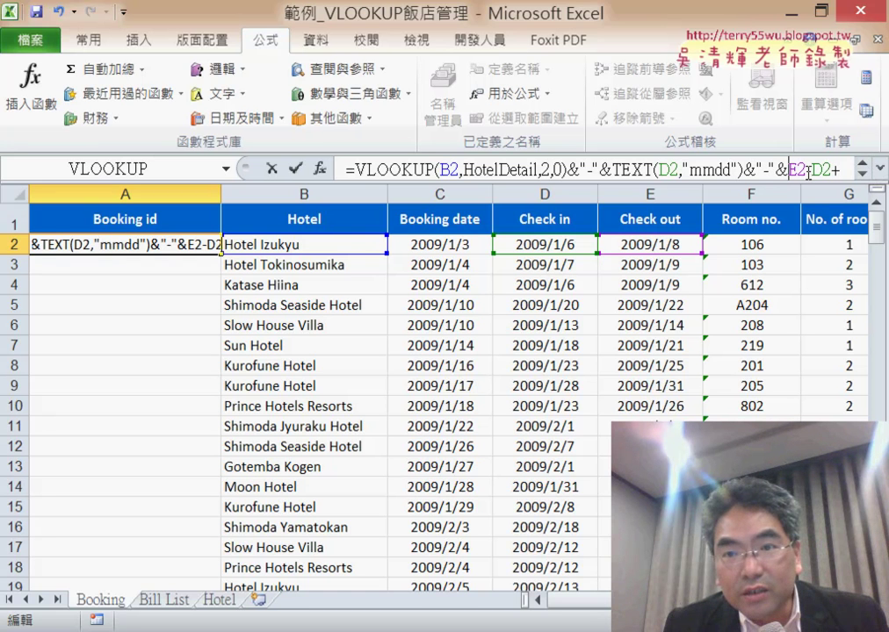
pyautogui.moveTo(789, 169); pyautogui.dragTo(873, 172)
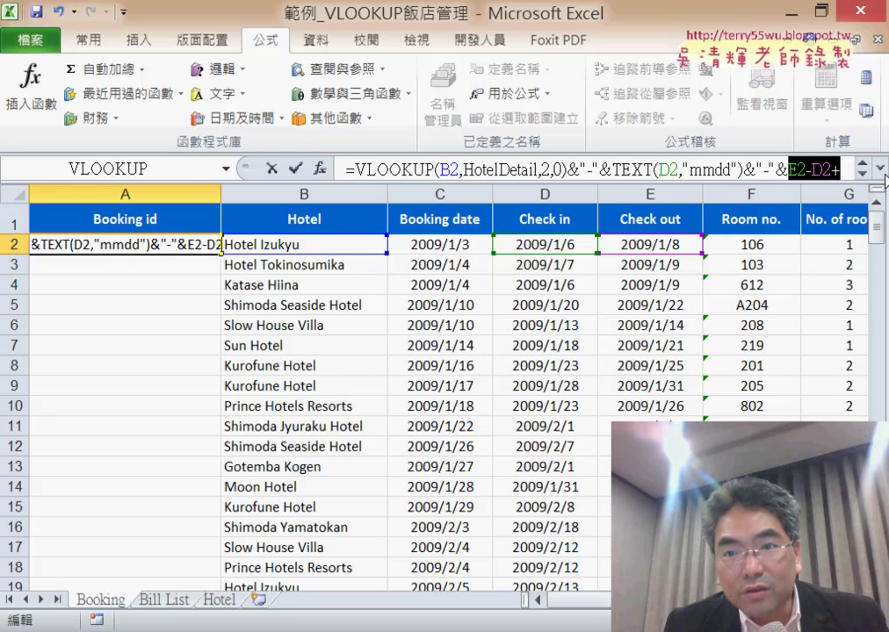
pyautogui.click(295, 168)
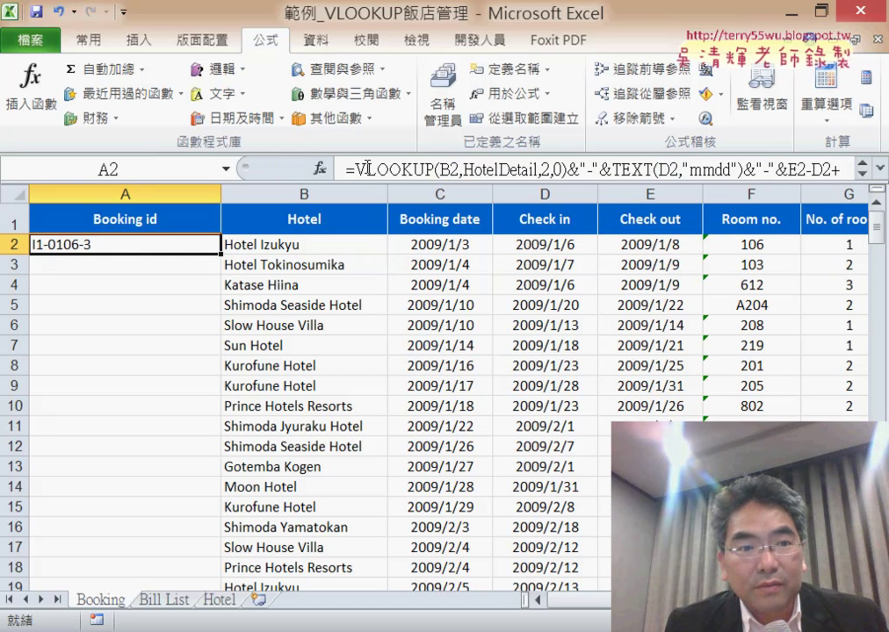
# Step: Append &"-"&H2 to A2, fixing the missing quote, so the id reads I1-0106-3-CALLUS
pyautogui.click(882, 169)
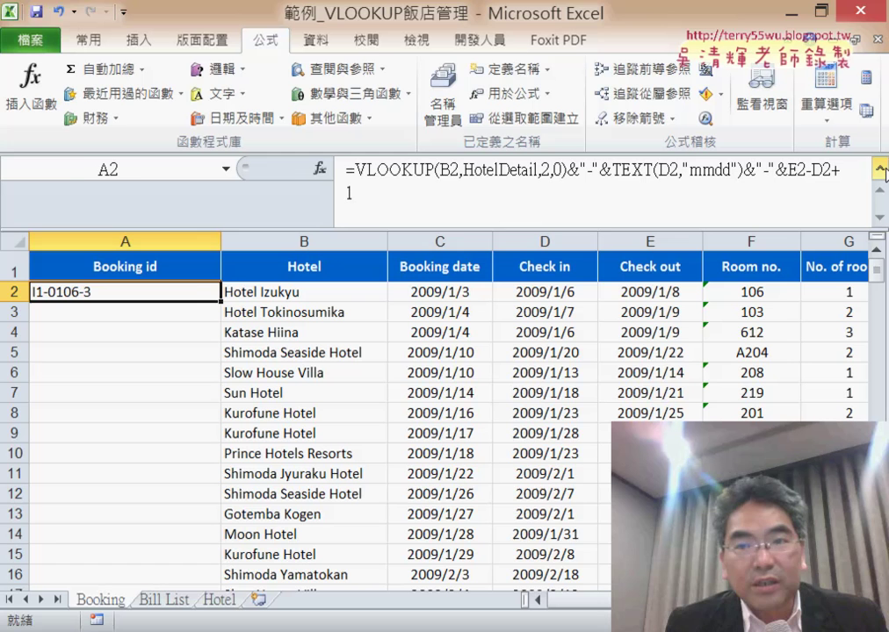
pyautogui.click(620, 194)
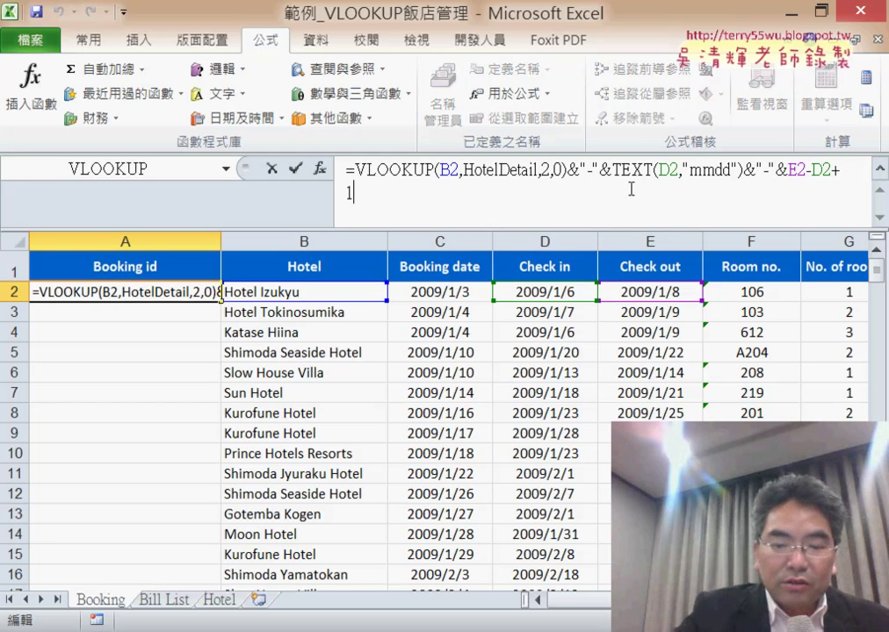
pyautogui.write('&"')
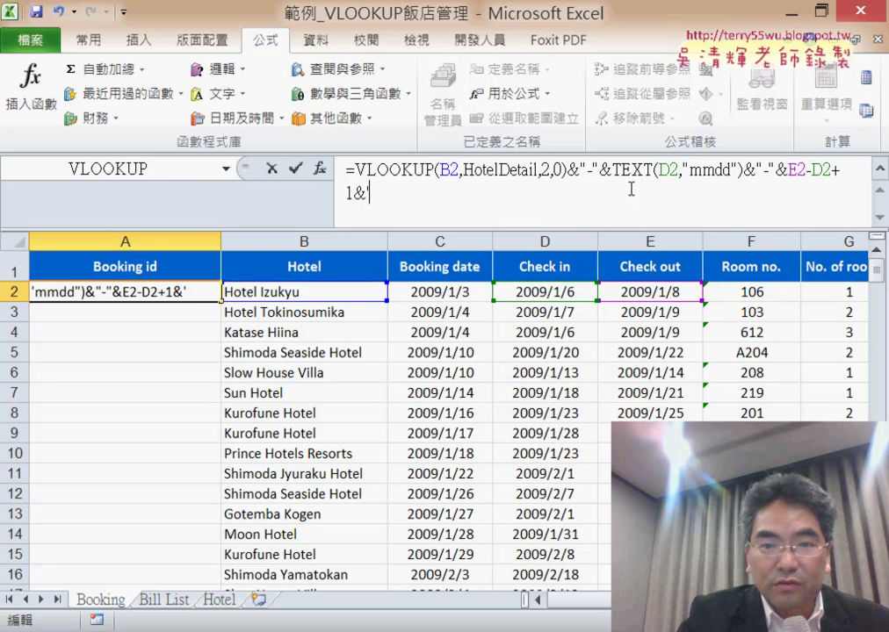
pyautogui.write('-')
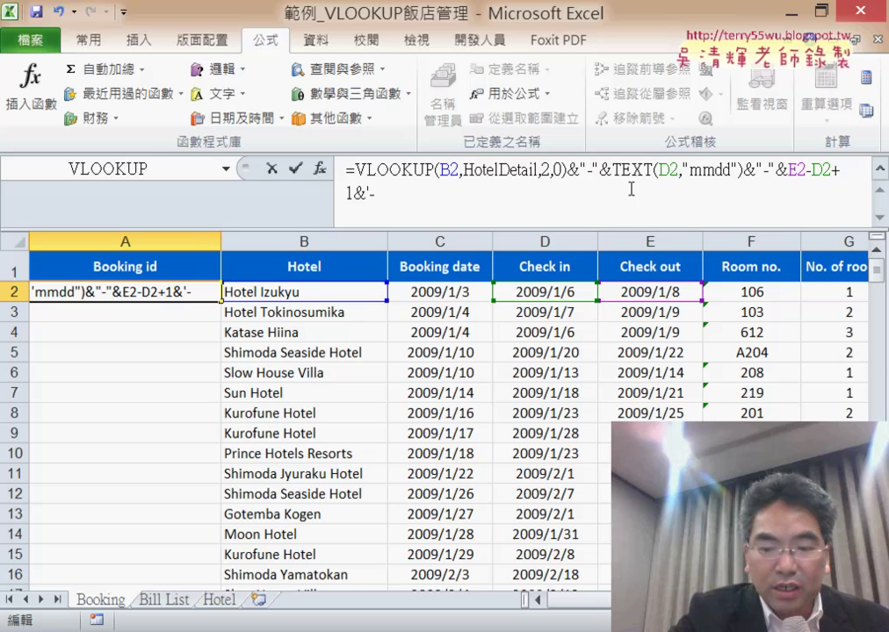
pyautogui.write('"&')
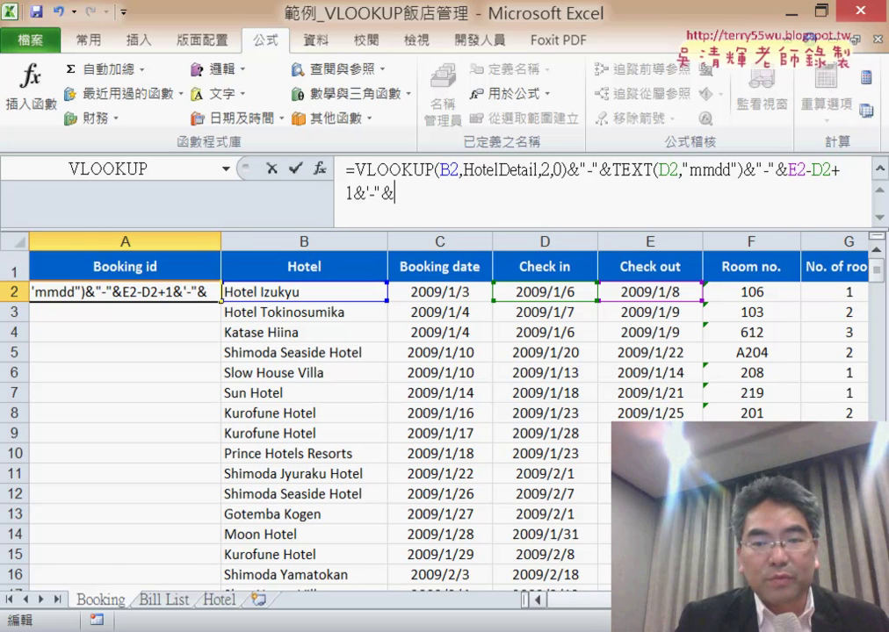
pyautogui.hscroll(2, 439, 474)
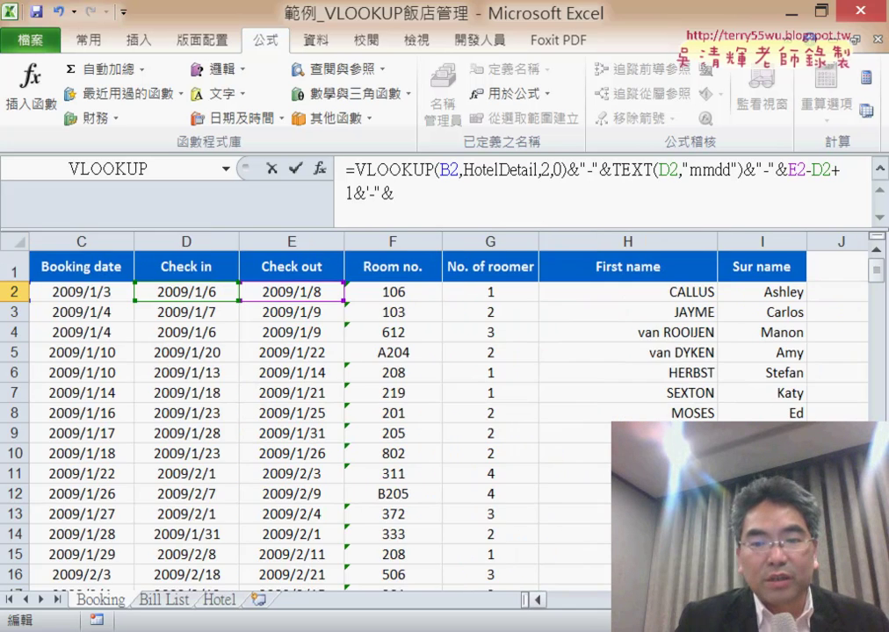
pyautogui.click(677, 294)
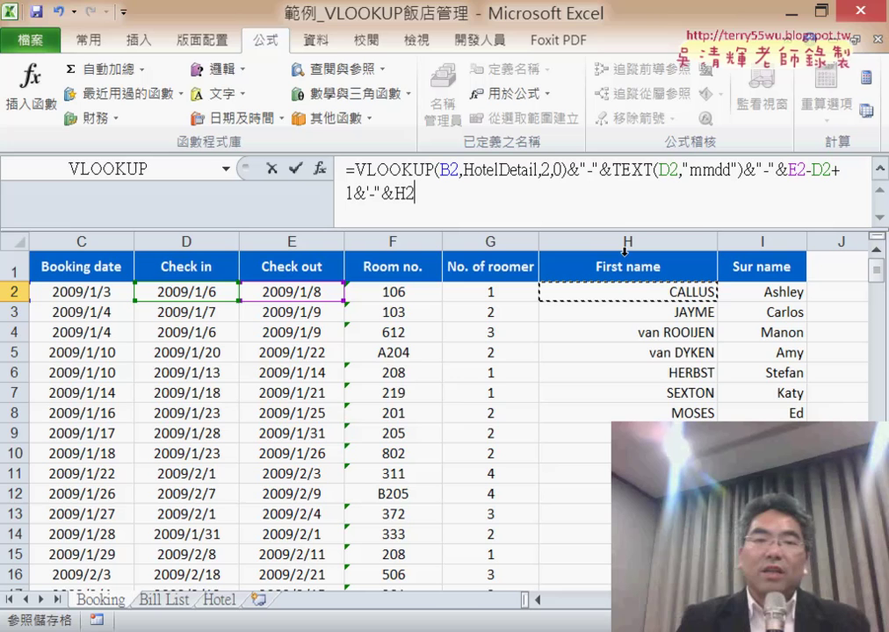
pyautogui.click(295, 169)
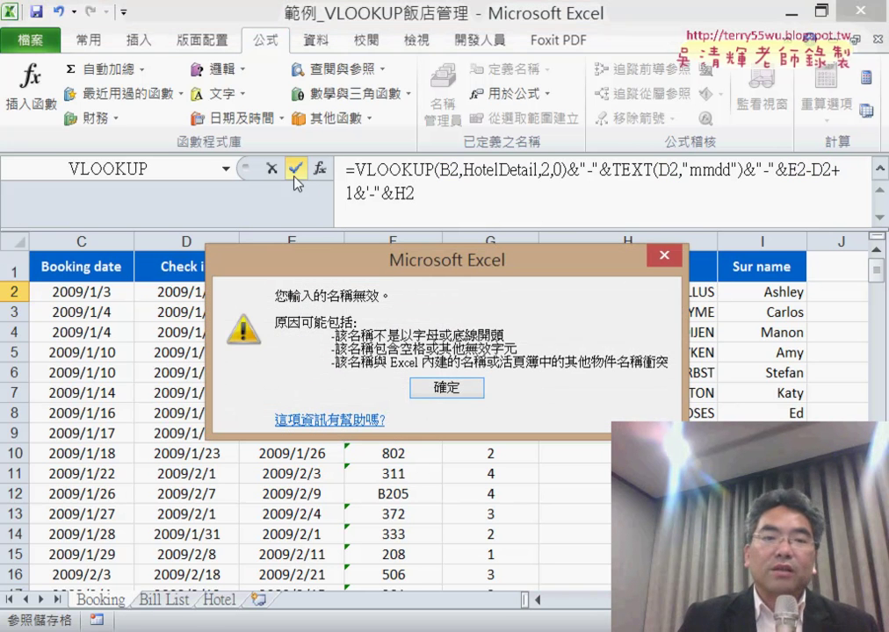
pyautogui.click(413, 400)
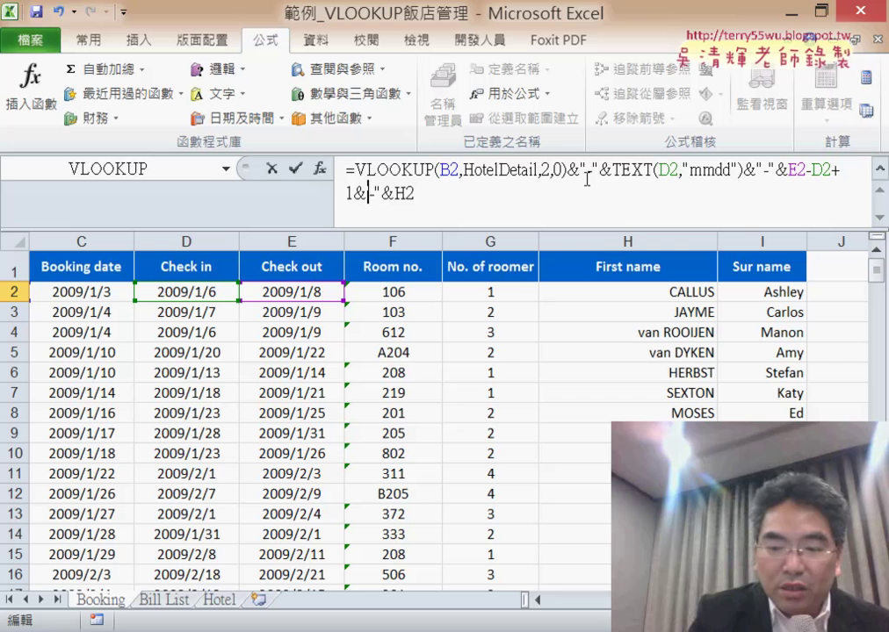
pyautogui.write('"')
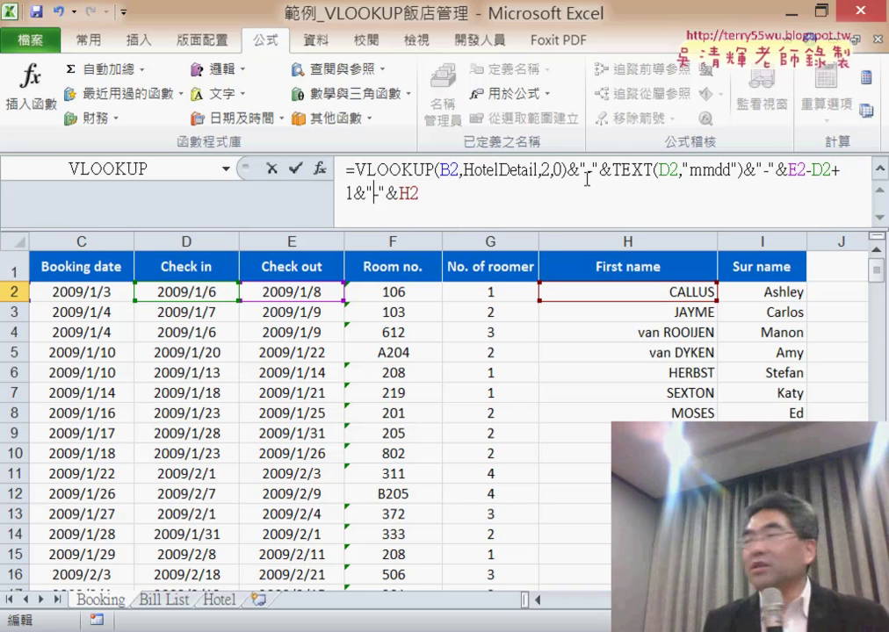
pyautogui.click(295, 167)
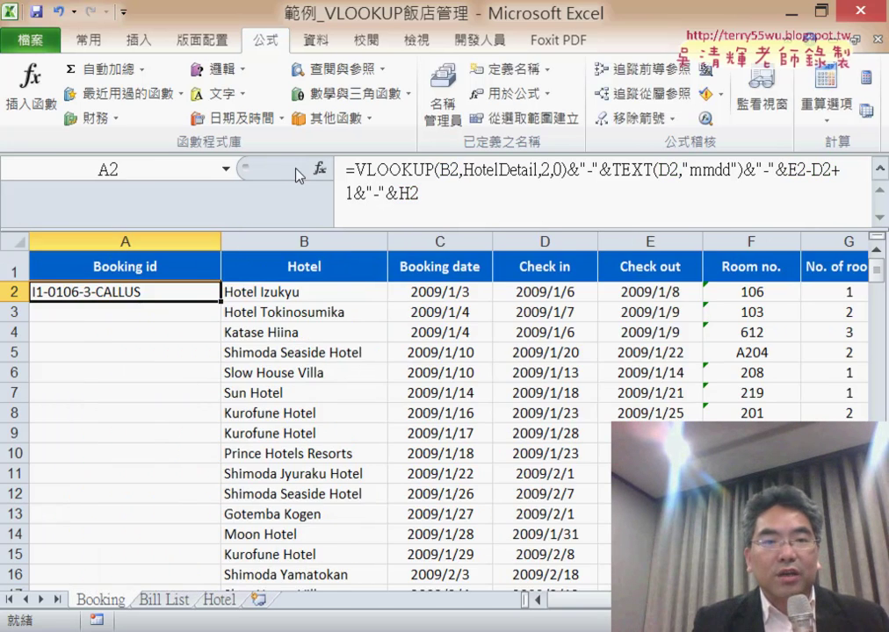
# Step: Fill the Booking id formula down the column, check Bill List's first cells, then return to Booking
pyautogui.doubleClick(221, 302)
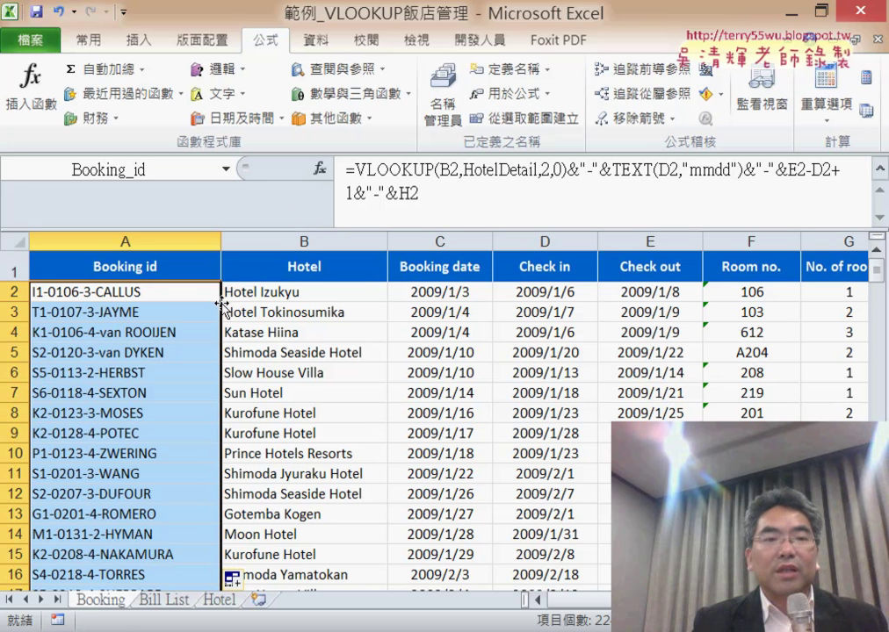
pyautogui.click(157, 291)
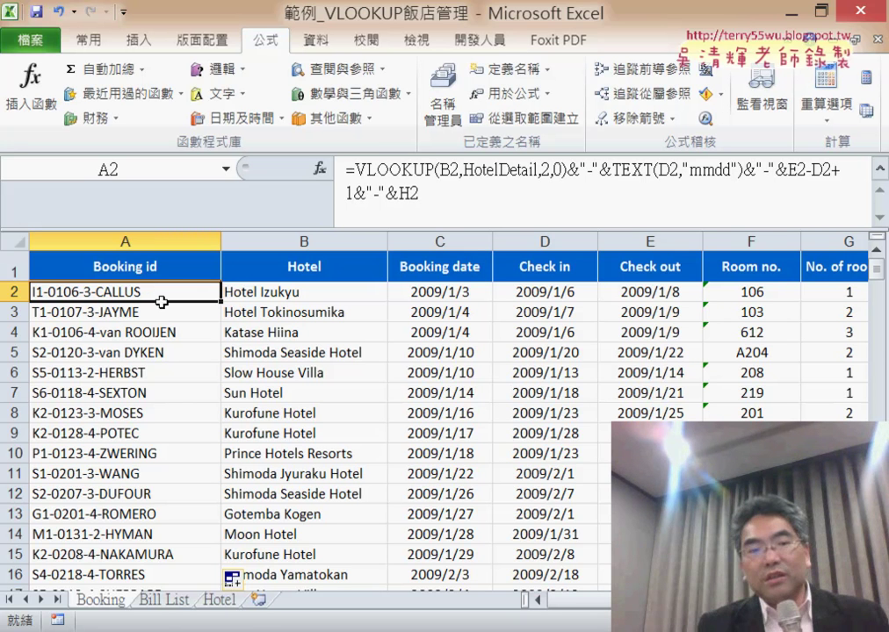
pyautogui.click(166, 600)
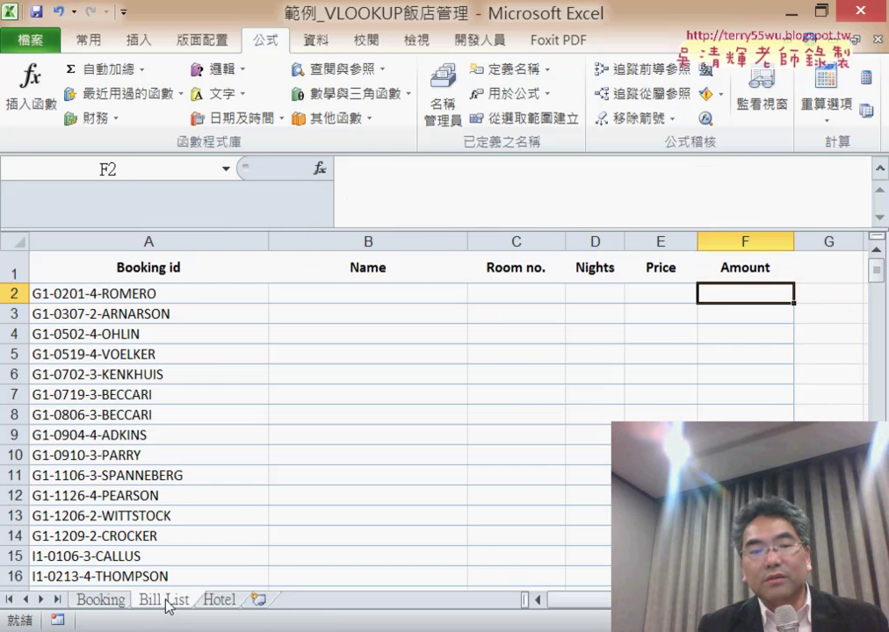
pyautogui.click(181, 294)
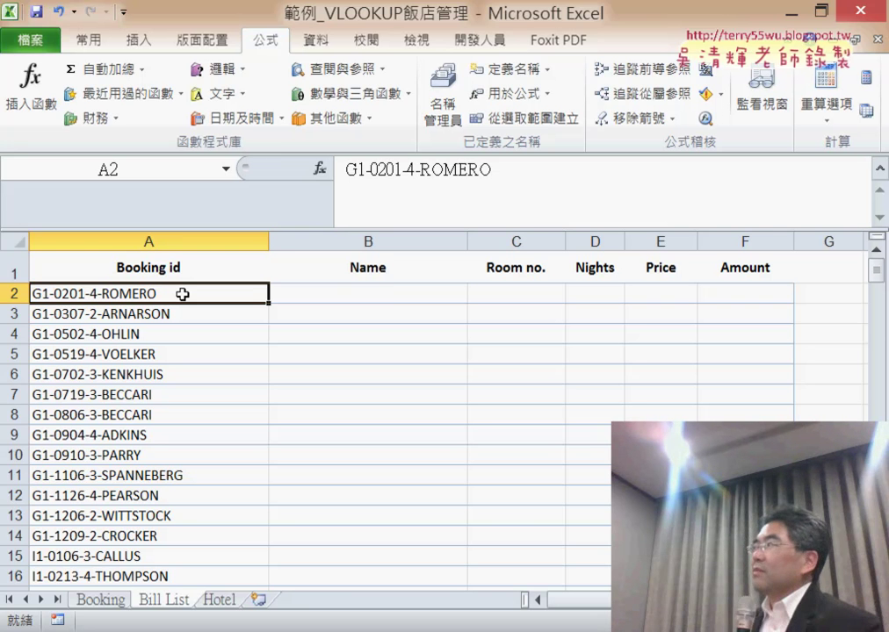
pyautogui.click(388, 296)
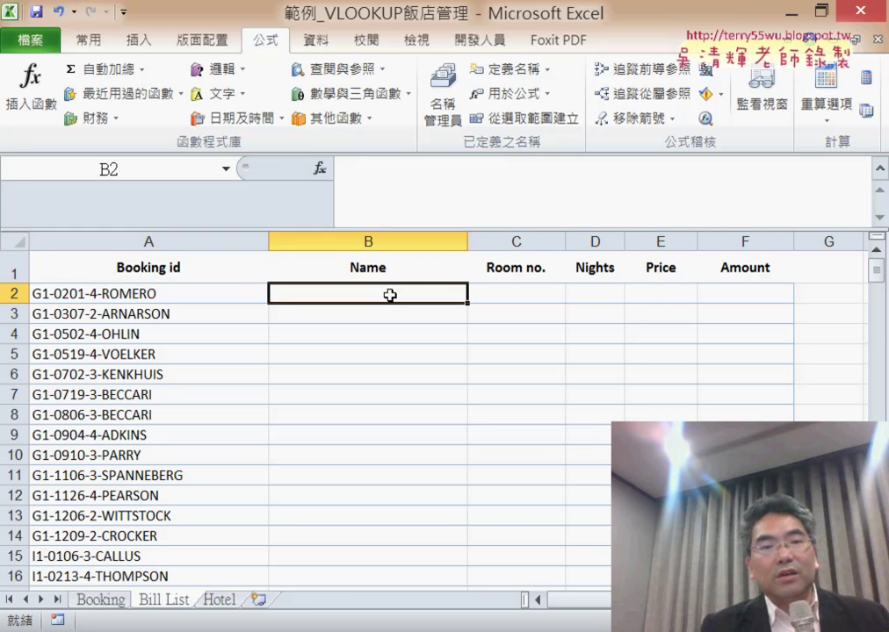
pyautogui.click(241, 296)
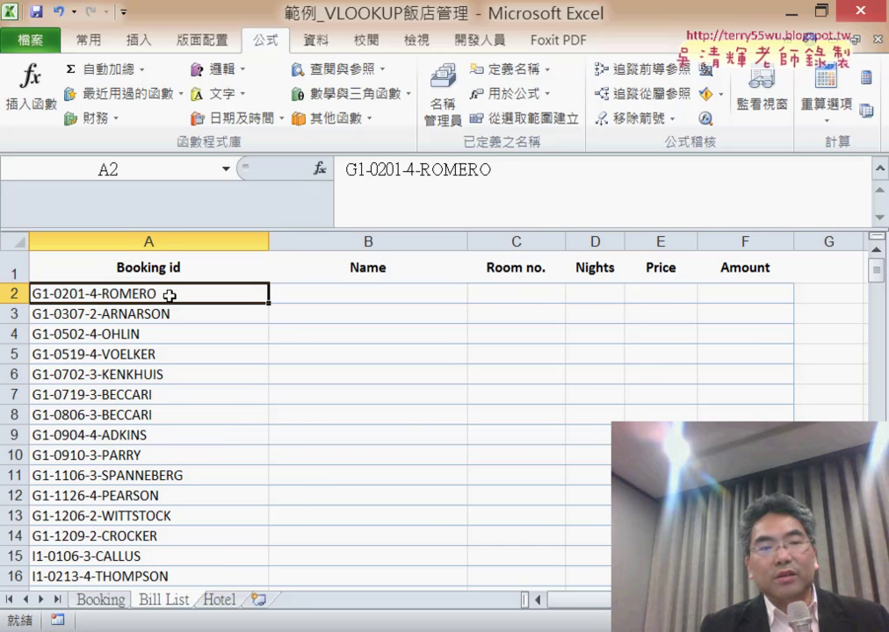
pyautogui.click(94, 600)
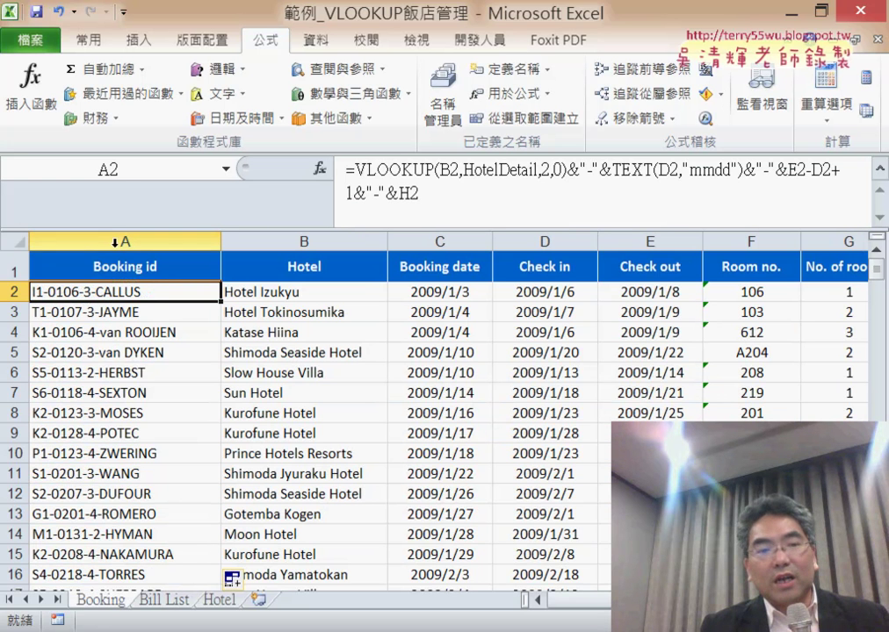
# Step: Review the Booking id, Room no., First name and Sur name columns on the Booking sheet
pyautogui.click(115, 241)
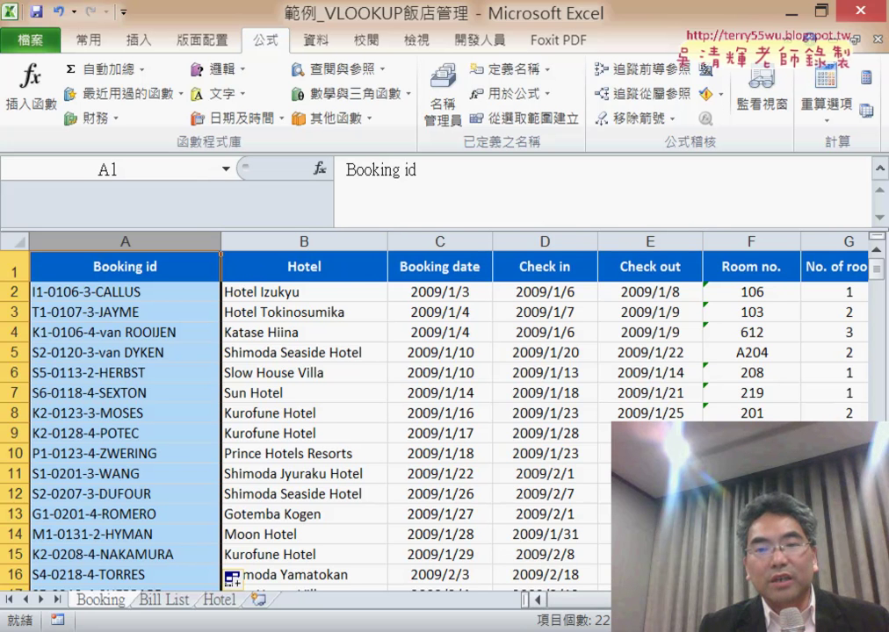
pyautogui.hscroll(2, 439, 413)
pyautogui.click(765, 235)
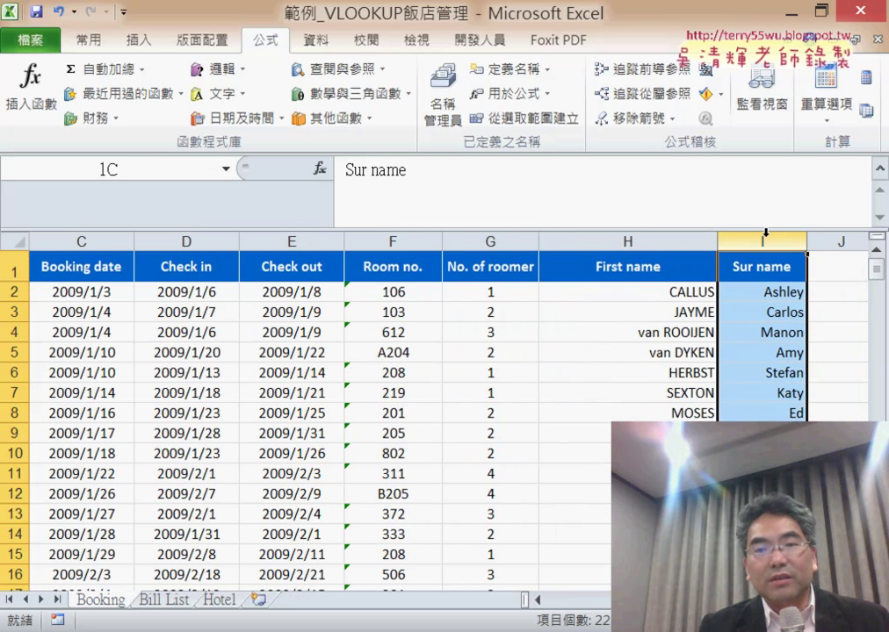
pyautogui.click(670, 242)
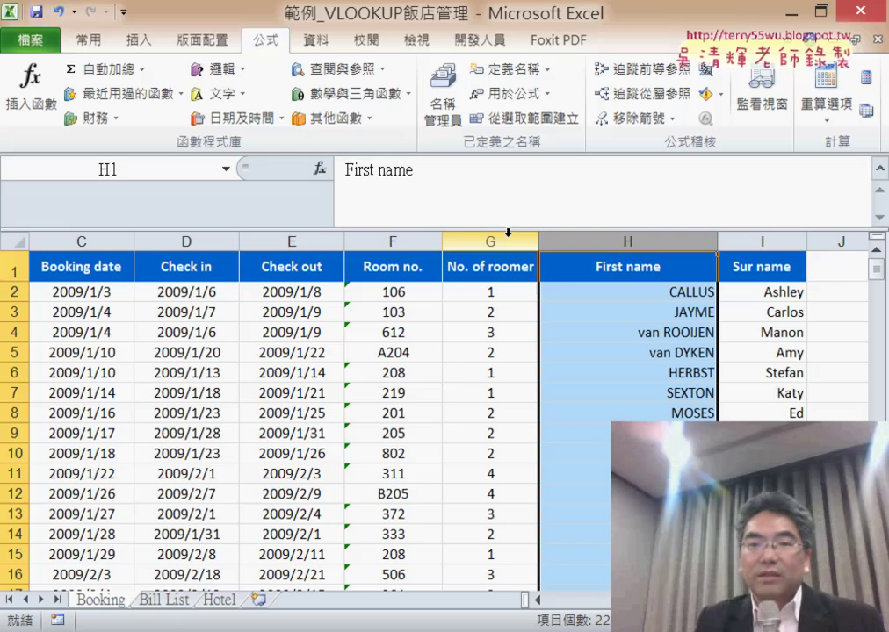
pyautogui.click(415, 237)
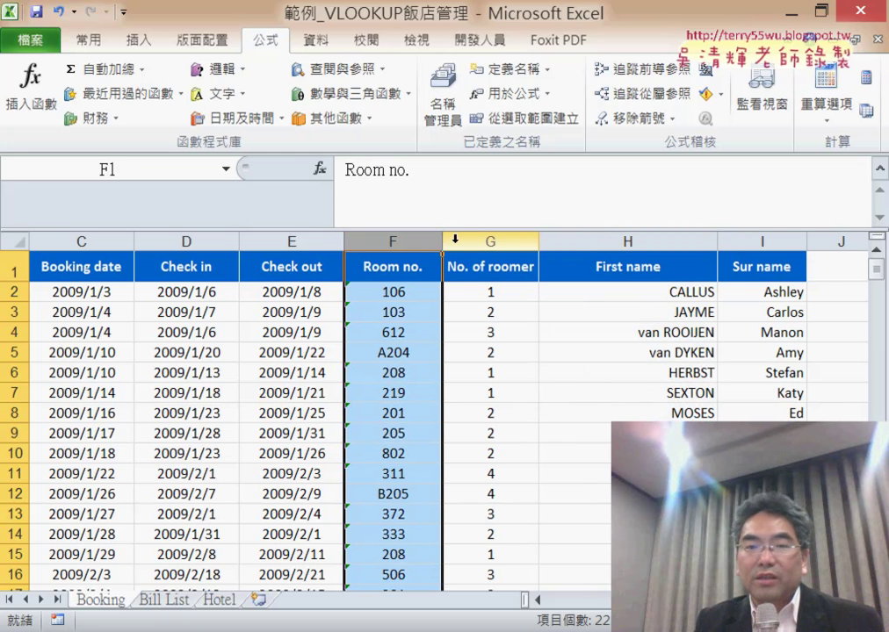
pyautogui.click(626, 239)
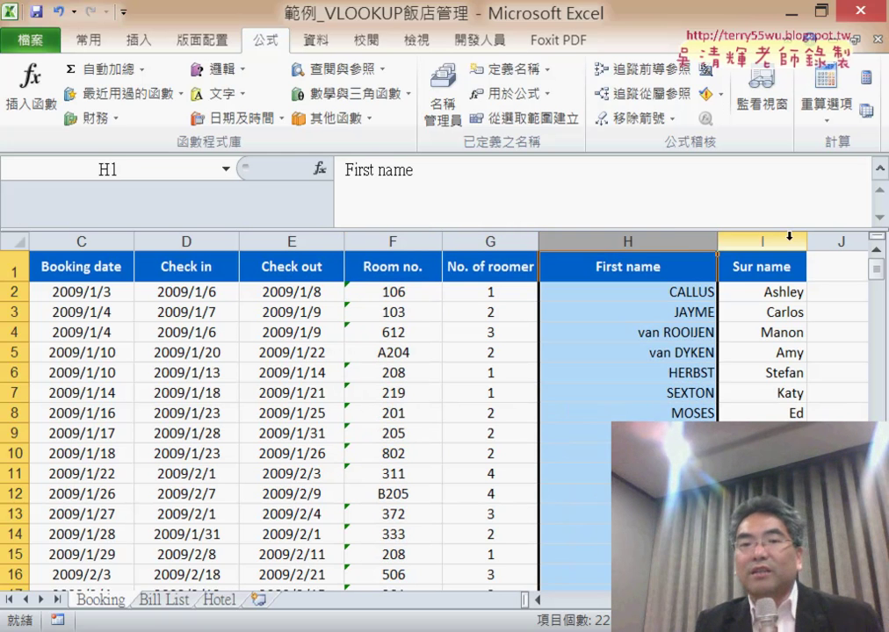
pyautogui.click(737, 239)
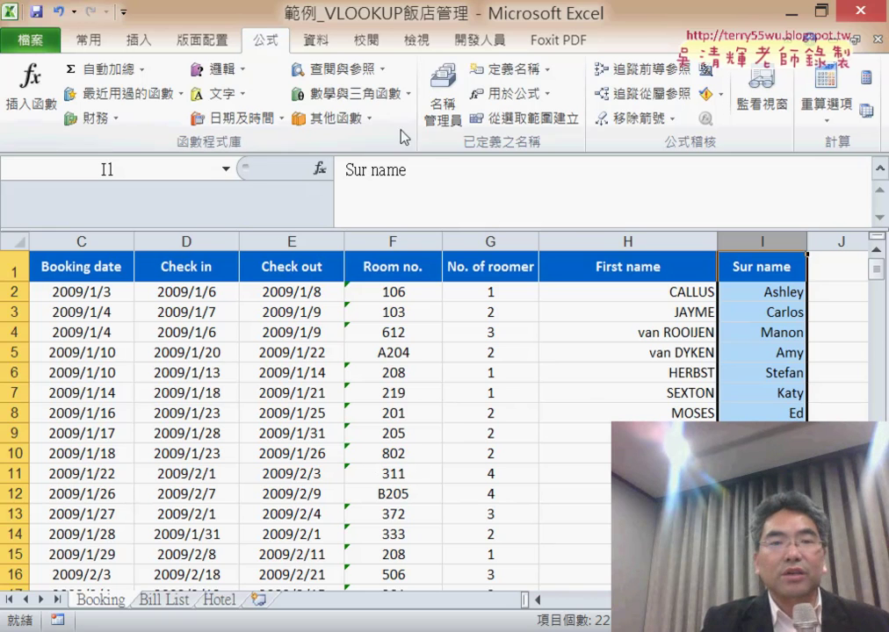
# Step: Confirm in Name Manager that the Booking name covers Booking!$A$1:$I$225
pyautogui.click(444, 107)
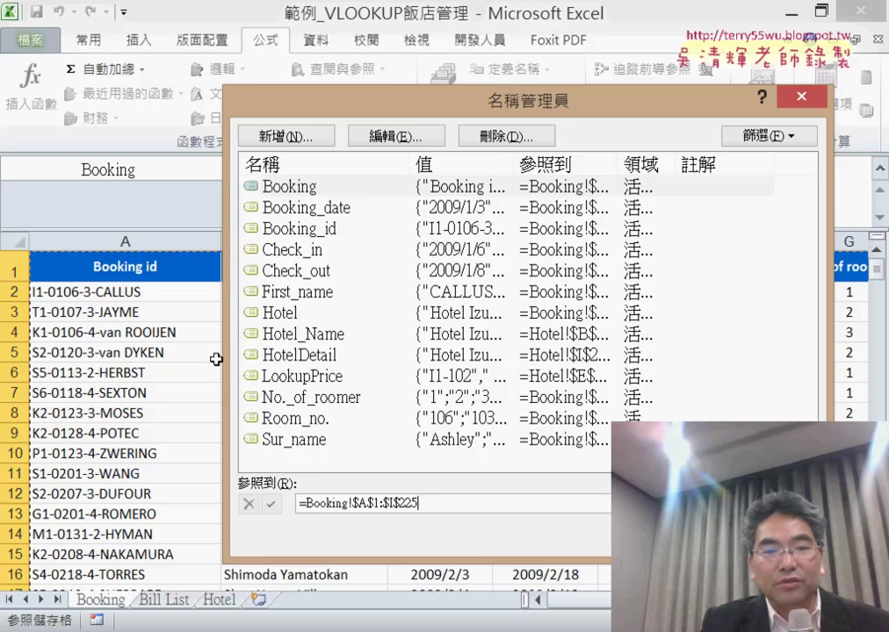
pyautogui.moveTo(499, 106)
pyautogui.mouseDown()
pyautogui.moveTo(403, 318)
pyautogui.moveTo(341, 348)
pyautogui.mouseUp()
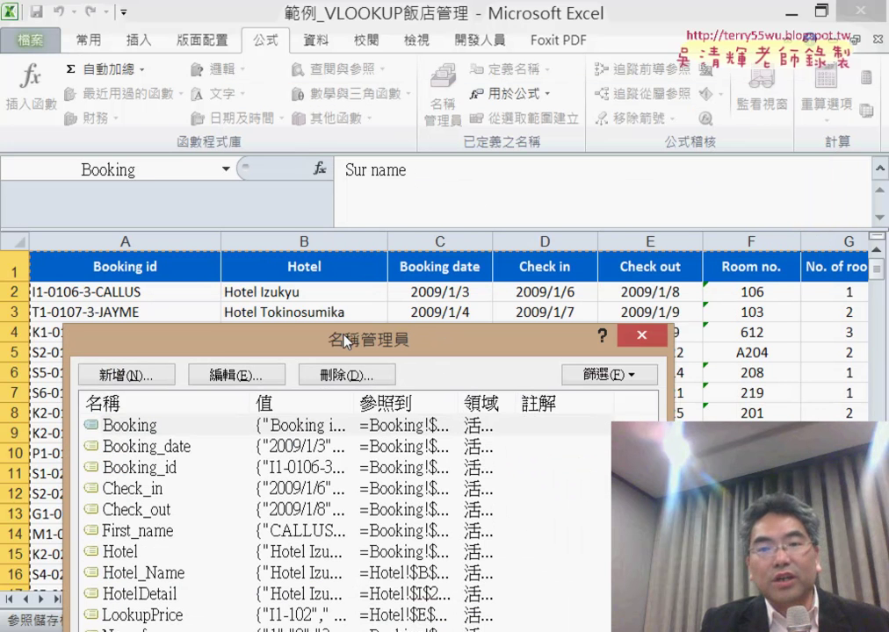
pyautogui.click(654, 340)
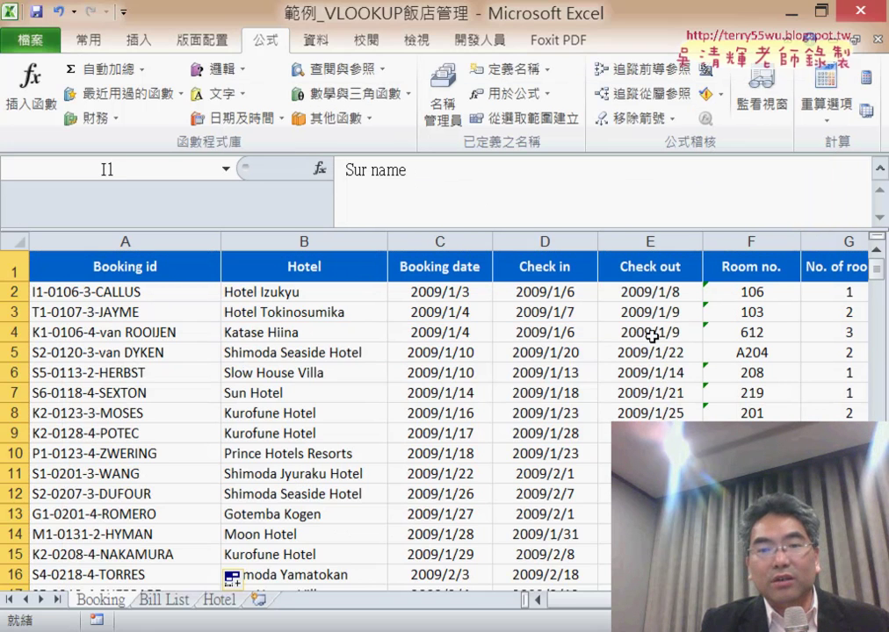
# Step: In Bill List cell B2, start a VLOOKUP function from the function picker
pyautogui.click(167, 599)
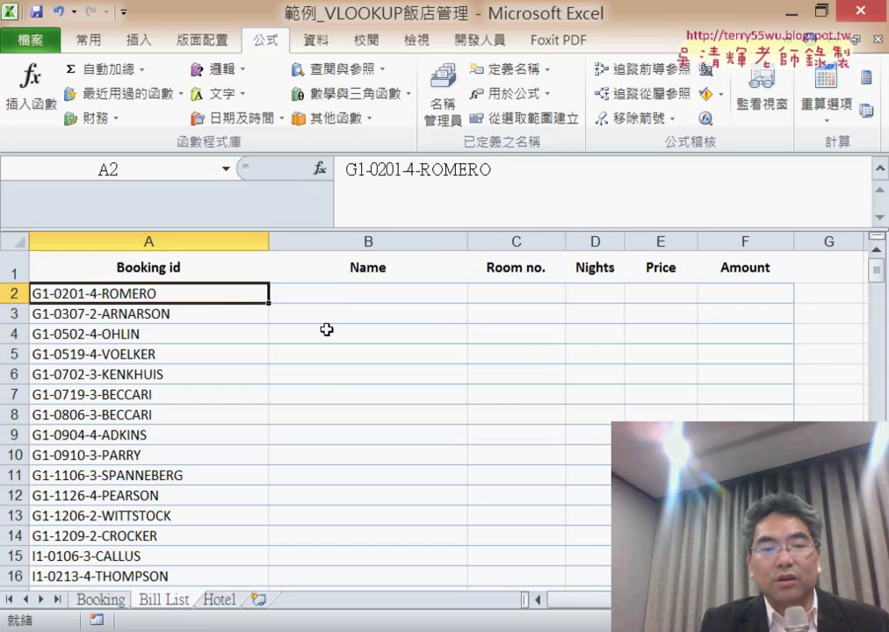
pyautogui.click(345, 296)
pyautogui.click(343, 170)
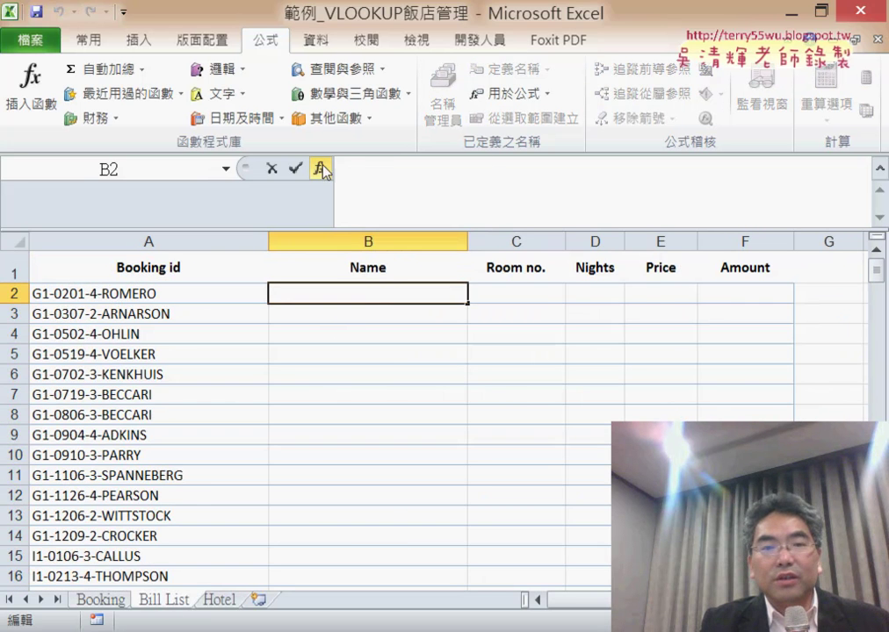
pyautogui.click(320, 169)
pyautogui.moveTo(510, 268)
pyautogui.mouseDown()
pyautogui.moveTo(530, 274)
pyautogui.moveTo(688, 124)
pyautogui.mouseUp()
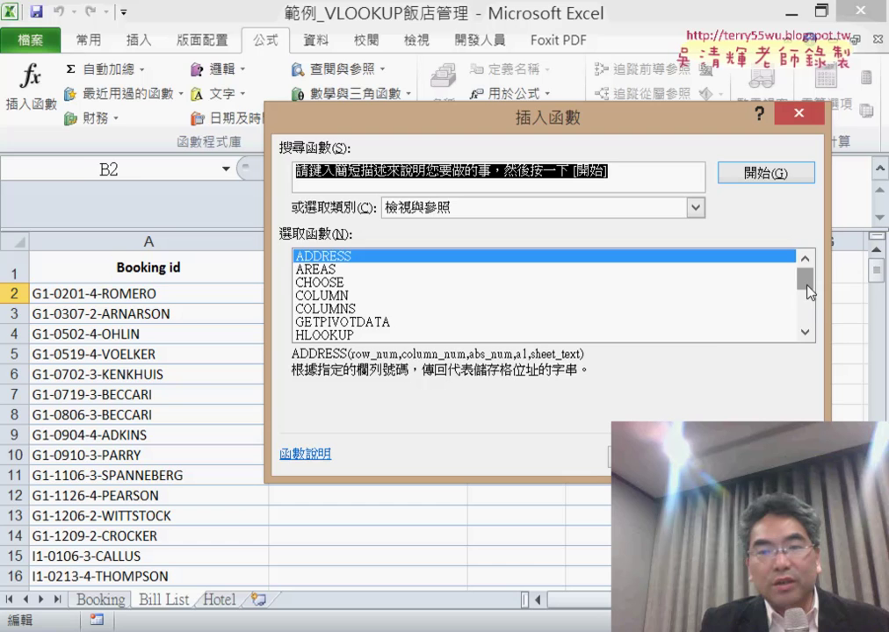
pyautogui.moveTo(804, 280); pyautogui.dragTo(710, 342)
pyautogui.click(374, 335)
pyautogui.doubleClick(374, 341)
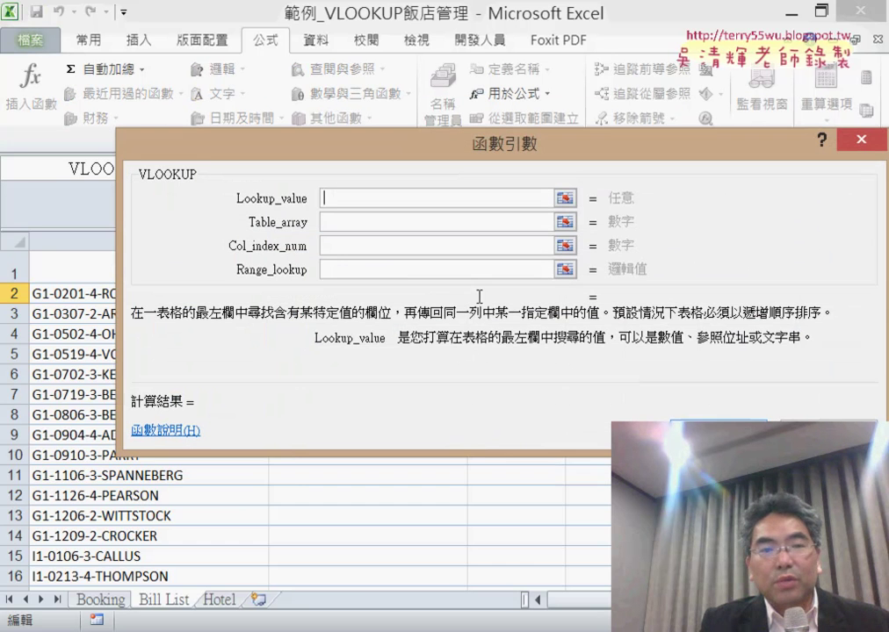
pyautogui.moveTo(448, 160); pyautogui.dragTo(499, 376)
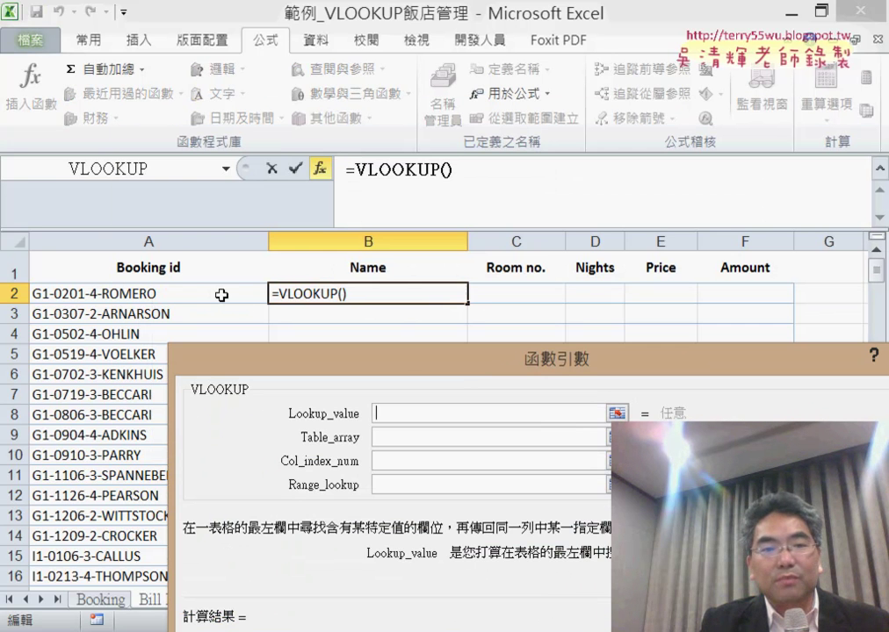
# Step: Set the lookup value to A2 and the table array to the Booking name
pyautogui.click(221, 295)
pyautogui.moveTo(405, 365); pyautogui.dragTo(413, 127)
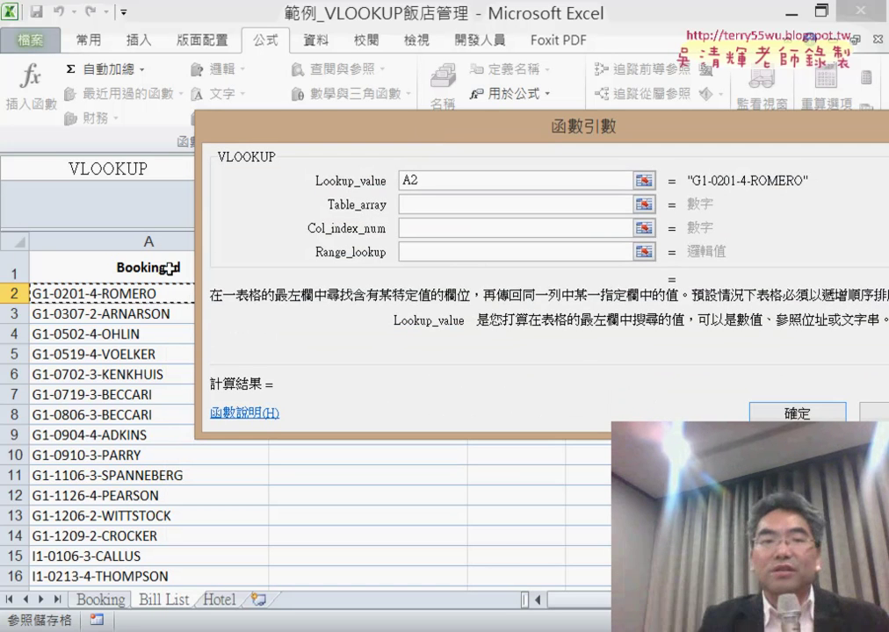
pyautogui.click(413, 205)
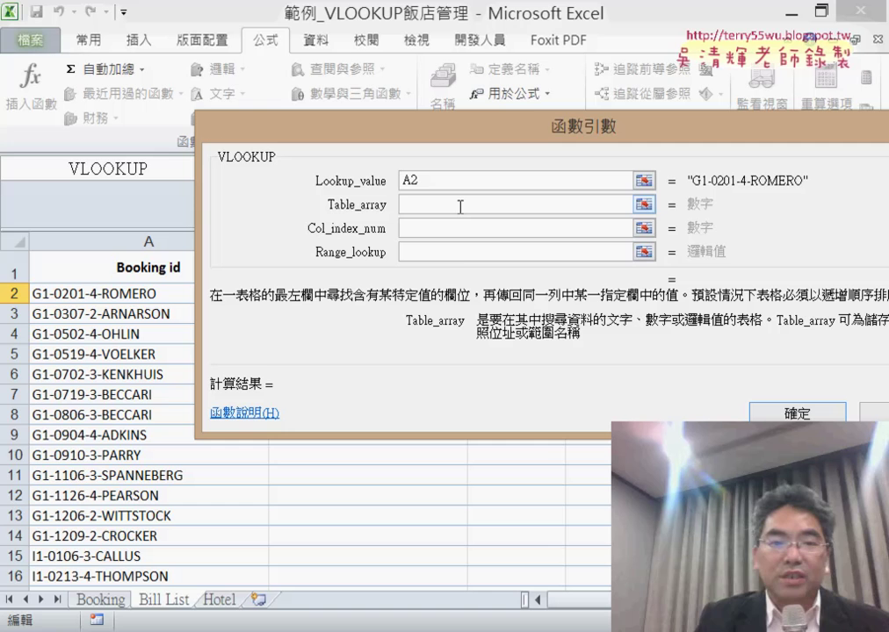
pyautogui.press('F3')
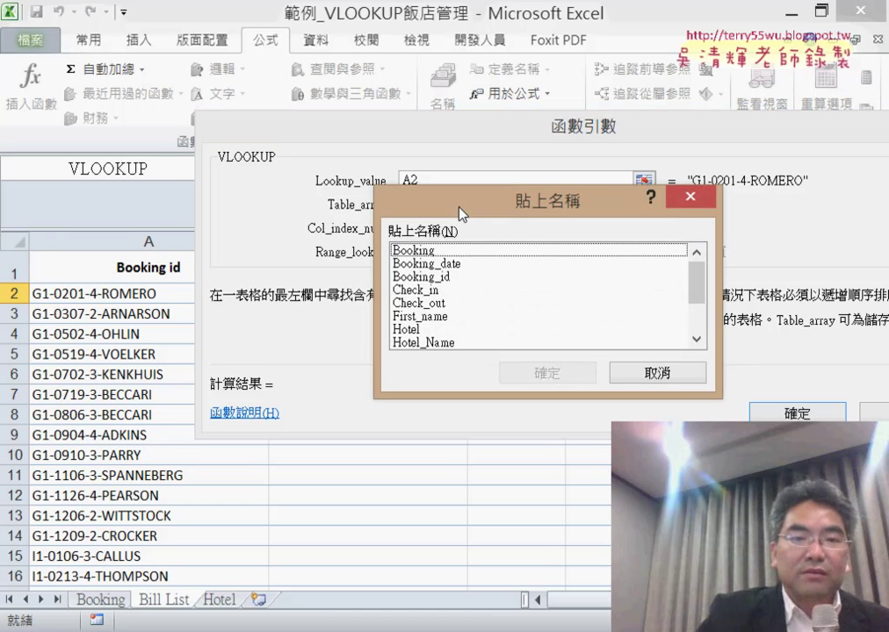
pyautogui.click(492, 252)
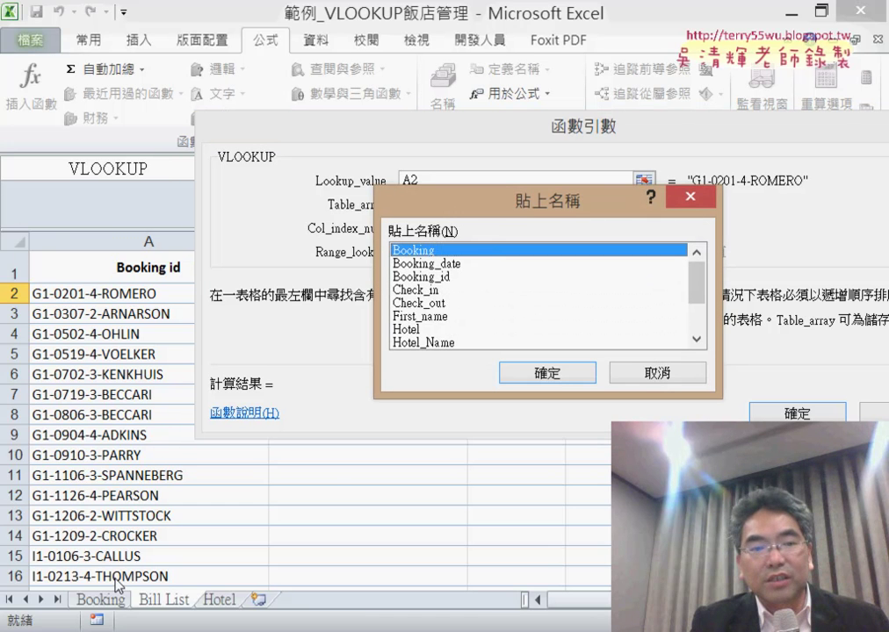
pyautogui.click(548, 372)
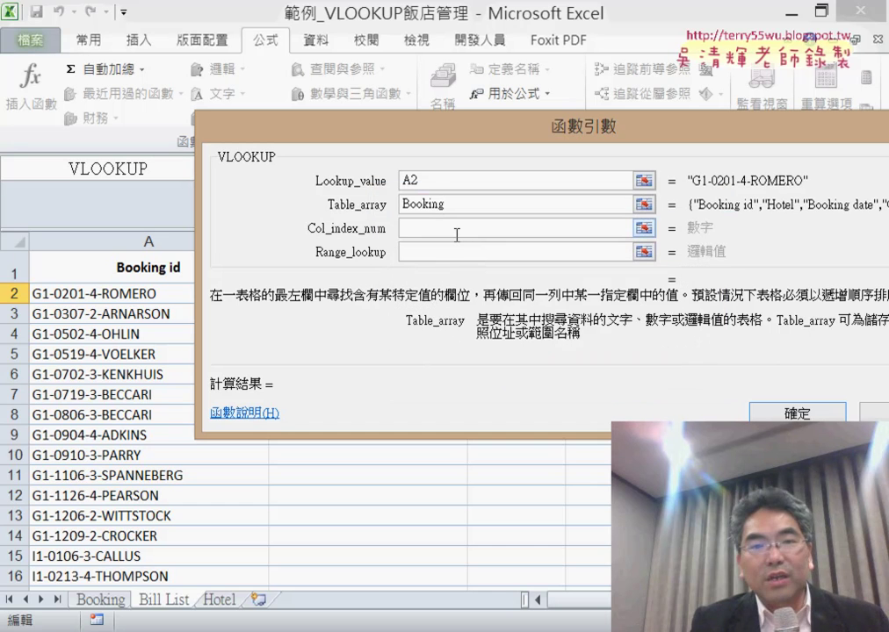
# Step: Complete with column 8 and range lookup 0, giving =VLOOKUP(A2,Booking,8,0)
pyautogui.click(456, 234)
pyautogui.write('8')
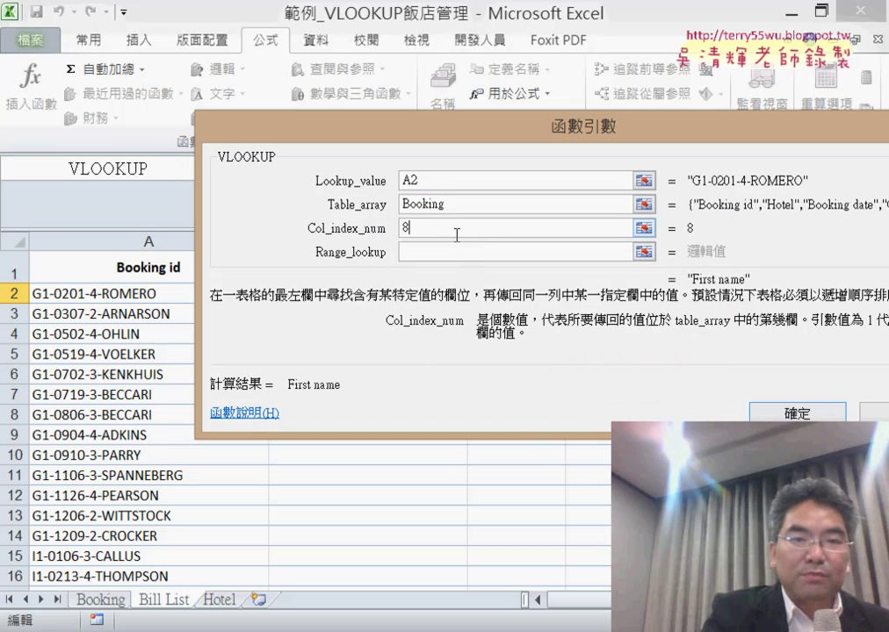
pyautogui.click(445, 255)
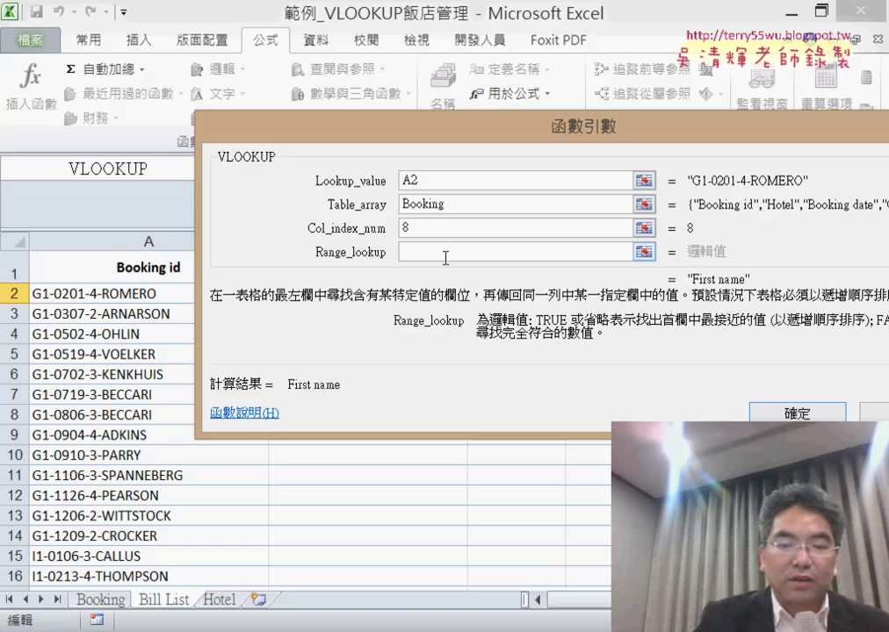
pyautogui.write('0')
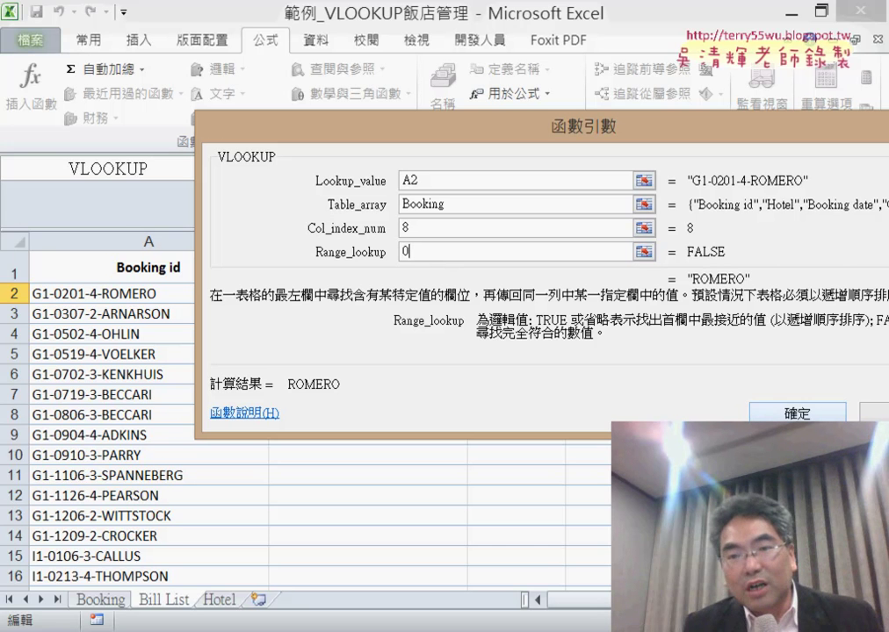
pyautogui.click(797, 412)
# Step: Extend B2 to =VLOOKUP(A2,Booking,8,0)&" "&VLOOKUP(A2,Booking,9,0) and fill it down the Name column
pyautogui.click(632, 169)
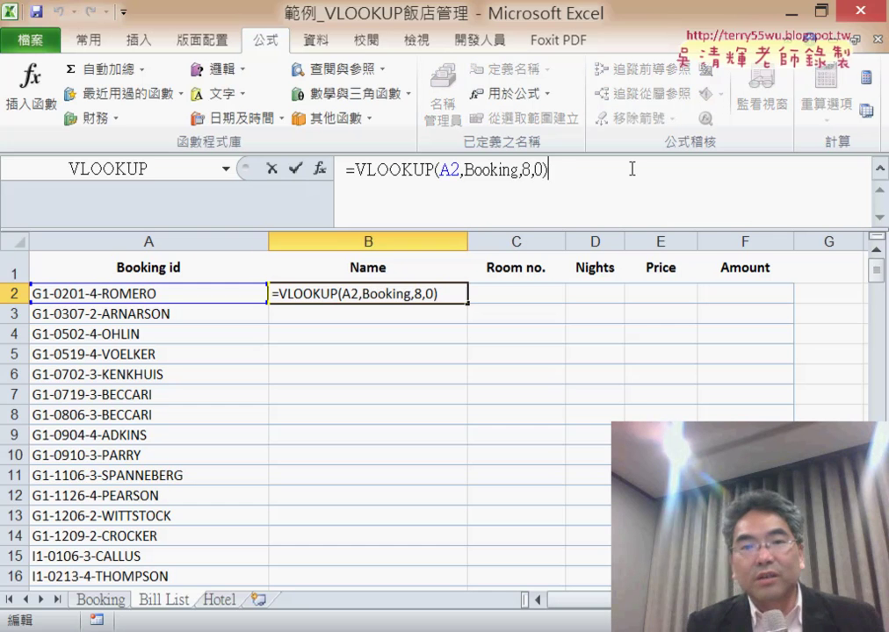
pyautogui.write('&')
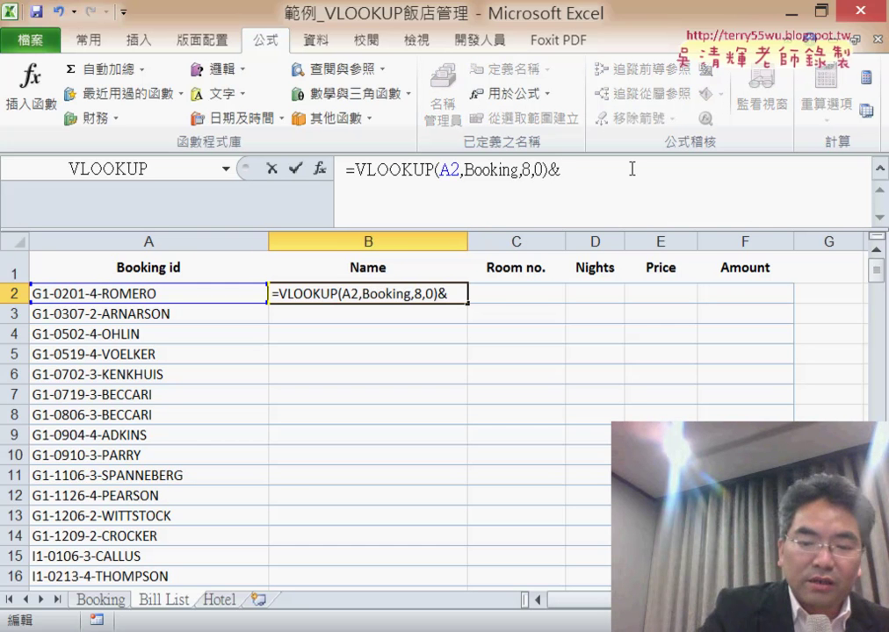
pyautogui.write('" "')
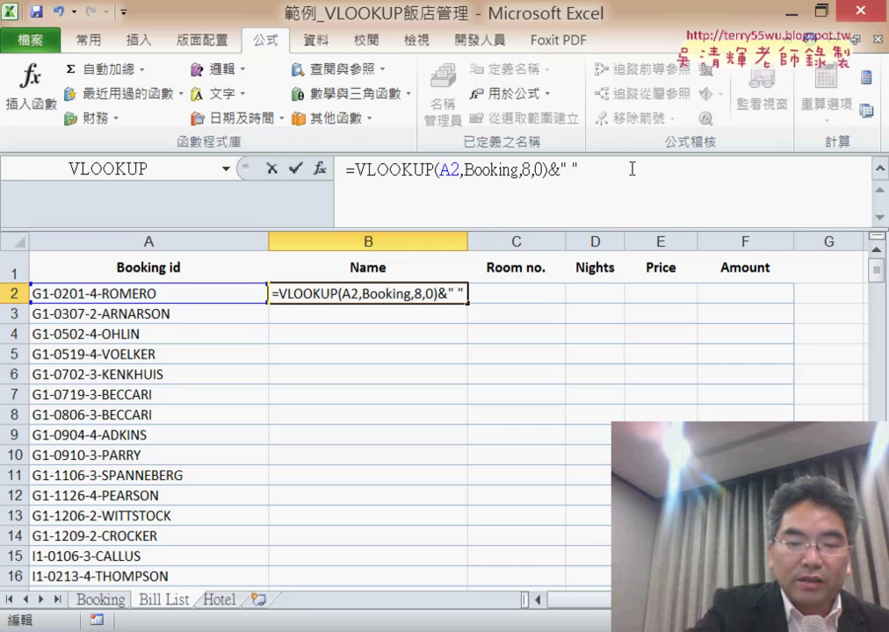
pyautogui.write('&')
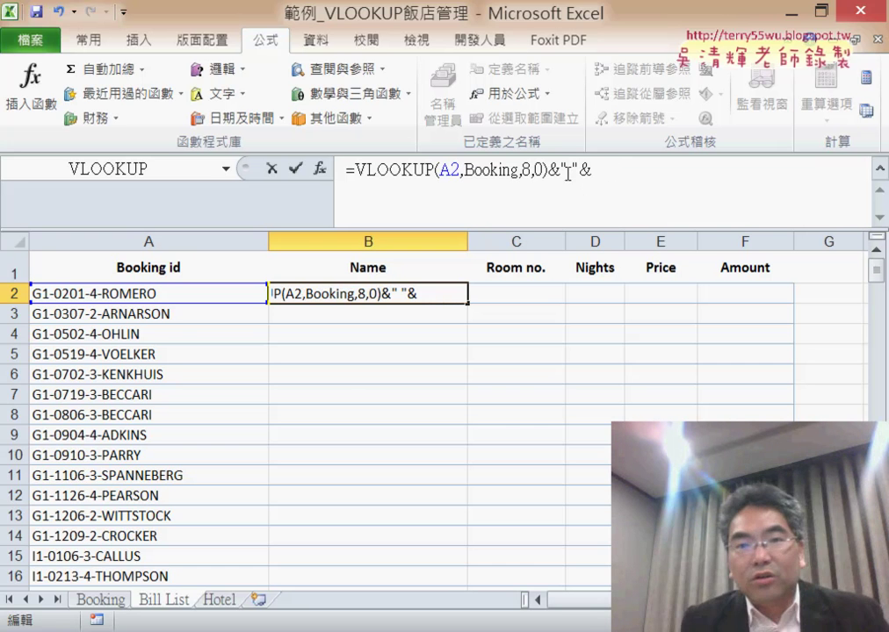
pyautogui.moveTo(547, 170); pyautogui.dragTo(361, 169)
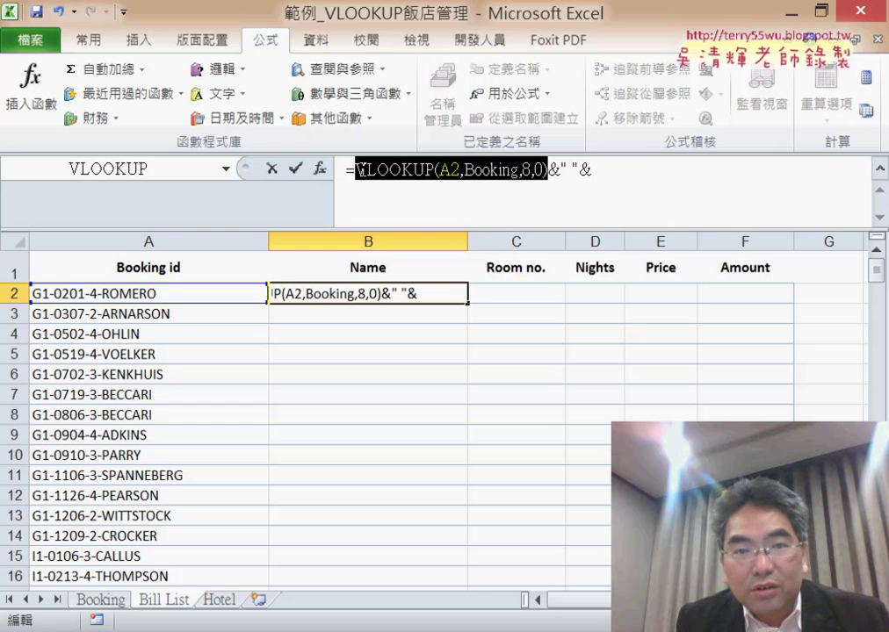
pyautogui.hotkey('ctrl', 'c')
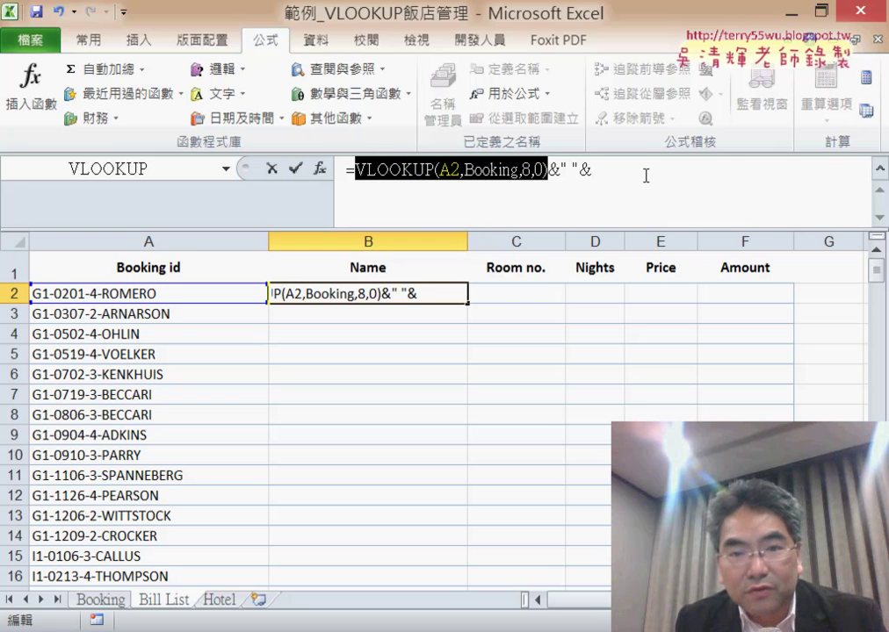
pyautogui.click(644, 175)
pyautogui.hotkey('ctrl', 'v')
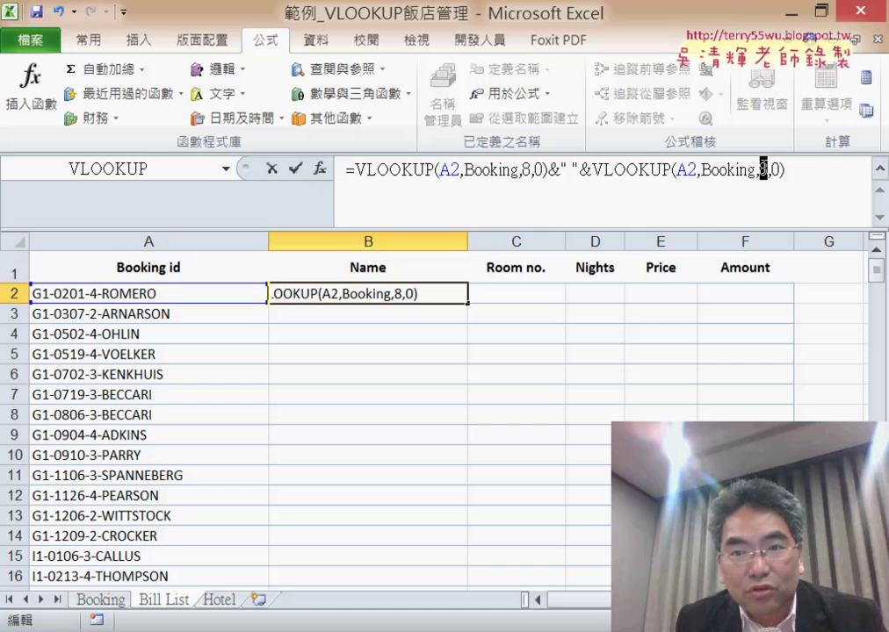
pyautogui.write('9')
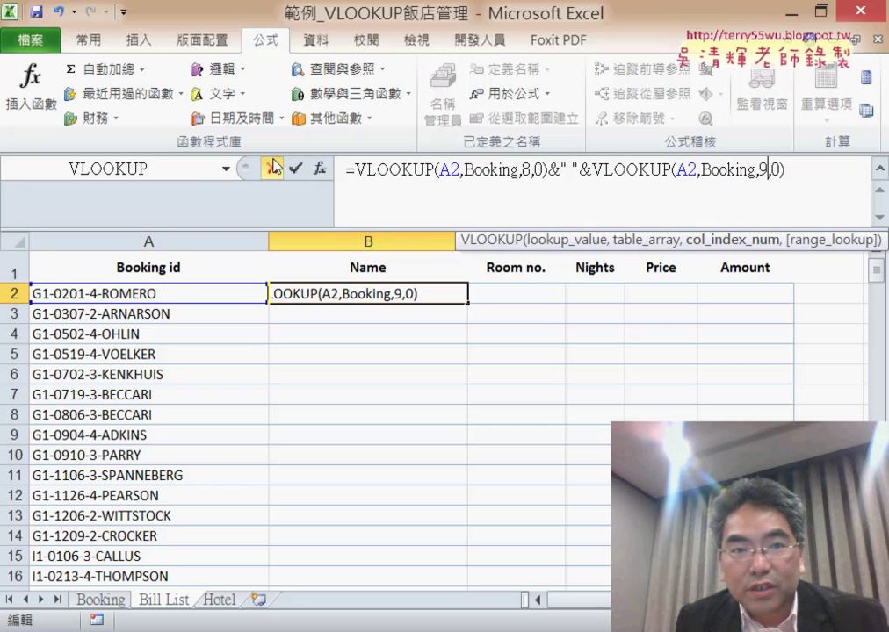
pyautogui.click(295, 168)
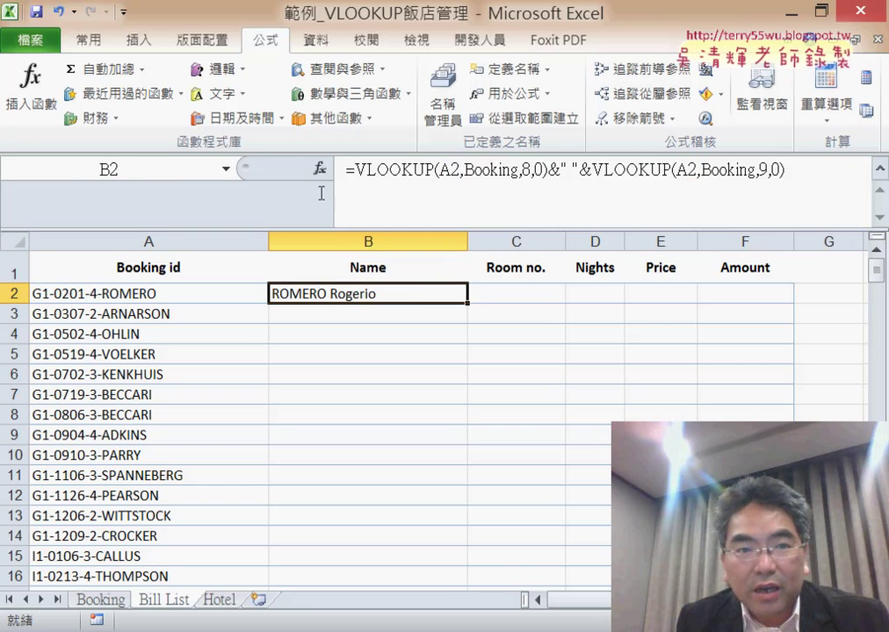
pyautogui.doubleClick(466, 303)
pyautogui.click(537, 290)
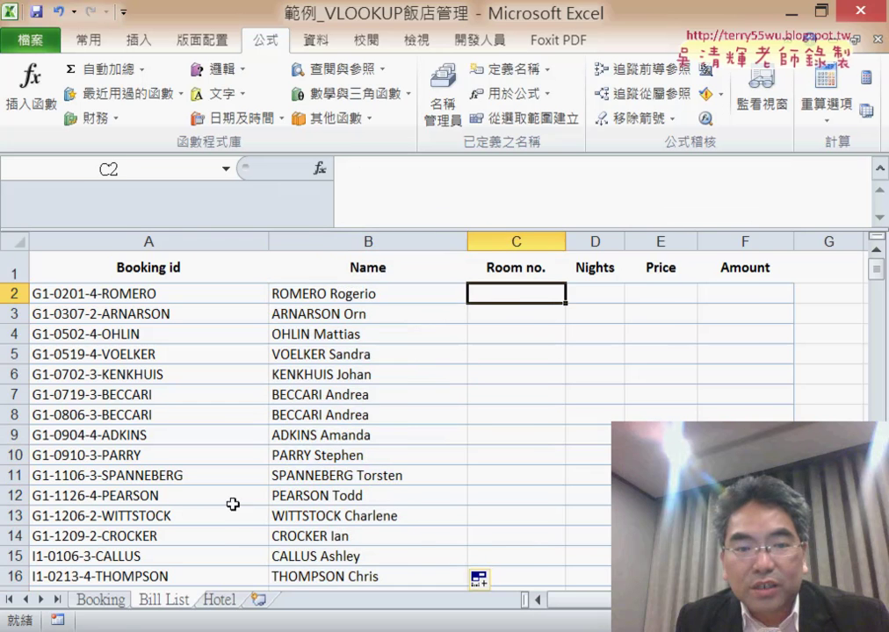
# Step: After checking Booking's columns, write =VLOOKUP(A2,Booking,6,0) in C2, correcting the column number to 6
pyautogui.click(120, 599)
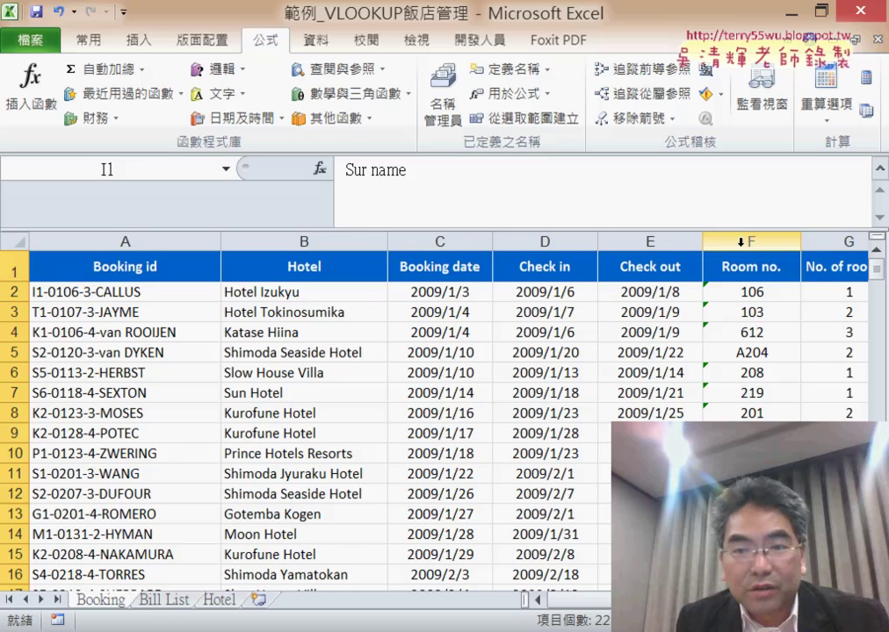
pyautogui.click(158, 599)
pyautogui.click(467, 196)
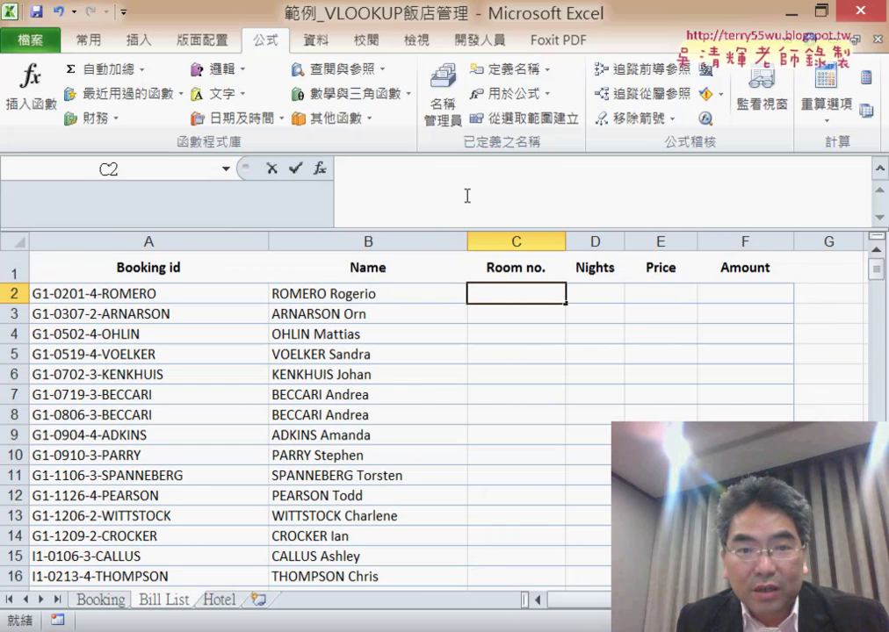
pyautogui.write('=VLOOKUP(A2,Booking,8,0)')
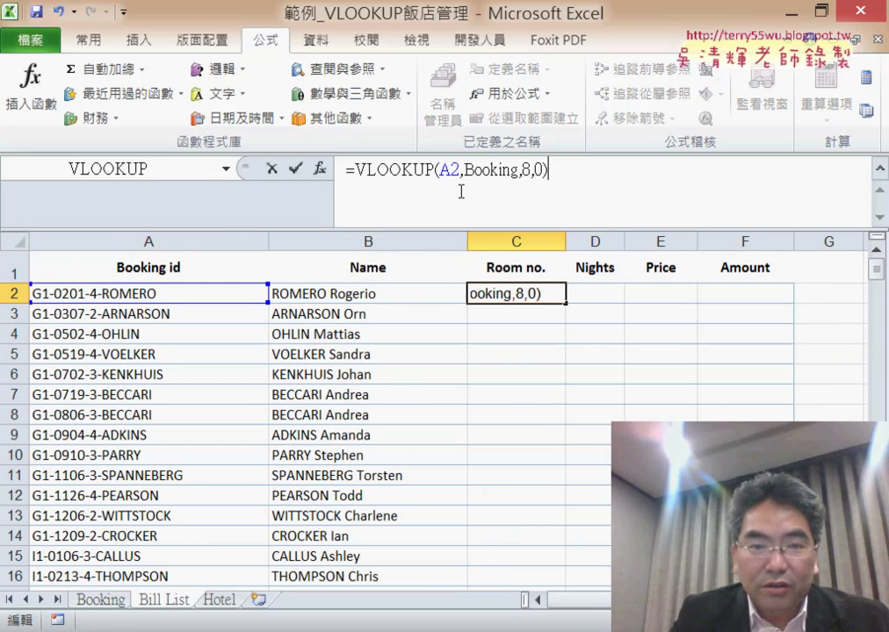
pyautogui.doubleClick(526, 172)
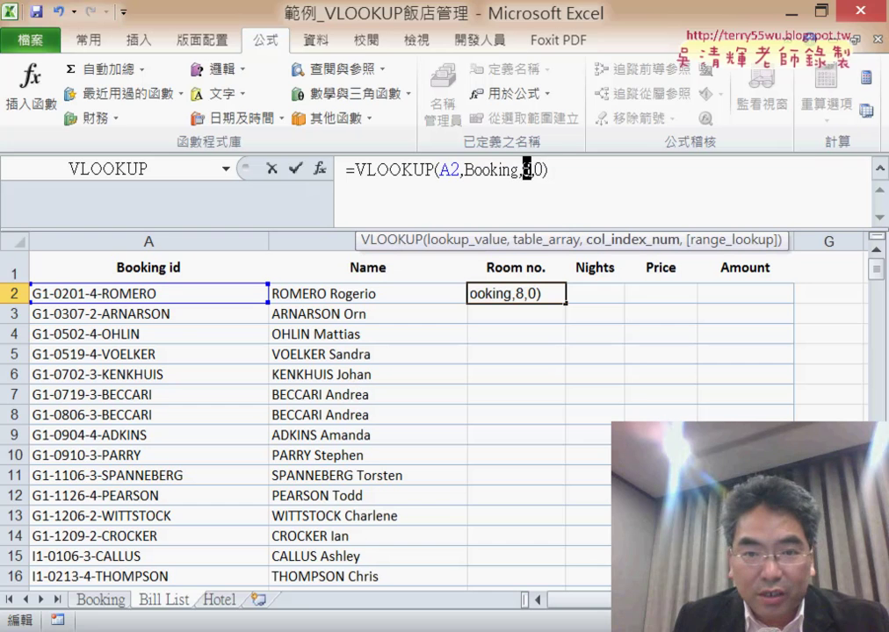
pyautogui.write('6')
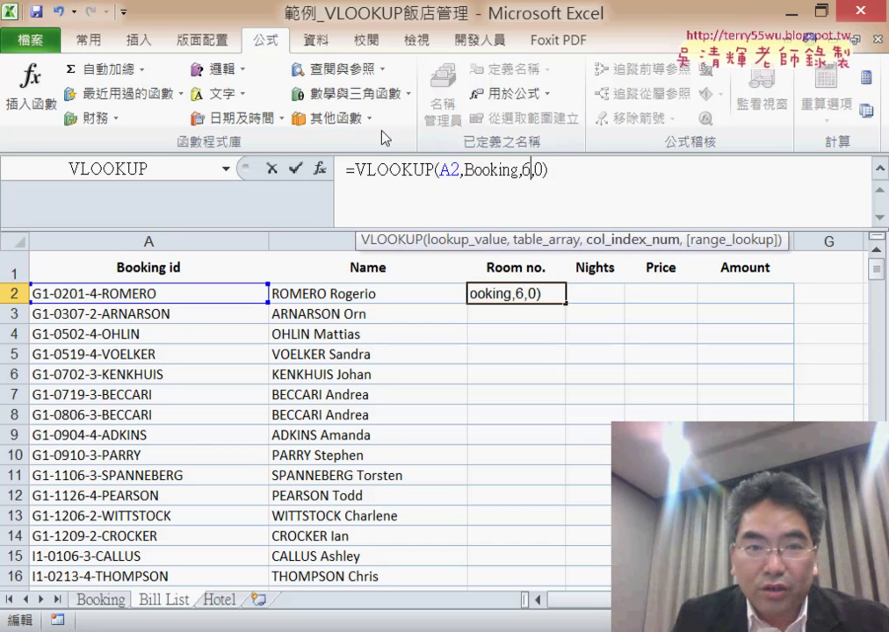
# Step: Confirm the Room no. formula, fill it down column C, and view the Booking sheet
pyautogui.click(295, 168)
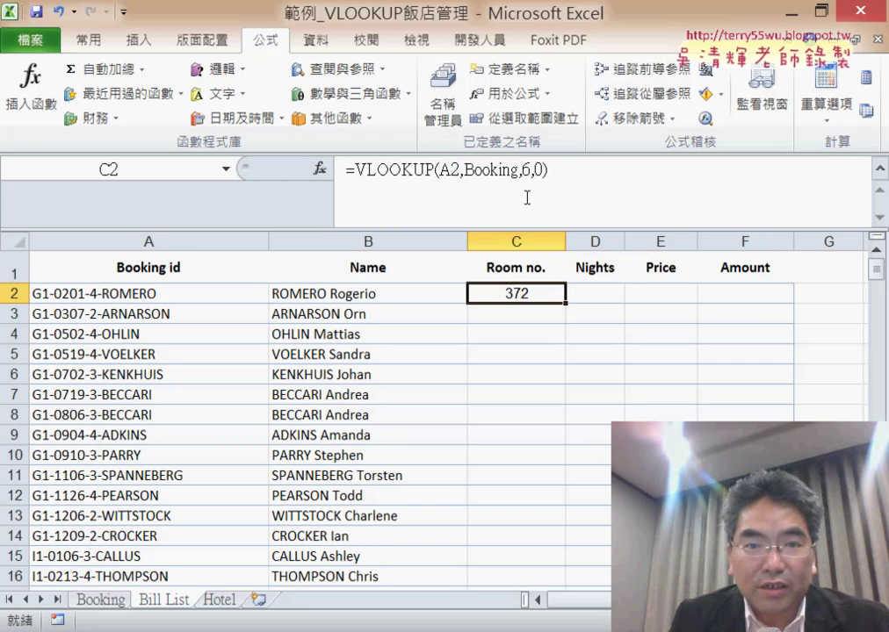
pyautogui.doubleClick(568, 304)
pyautogui.click(598, 299)
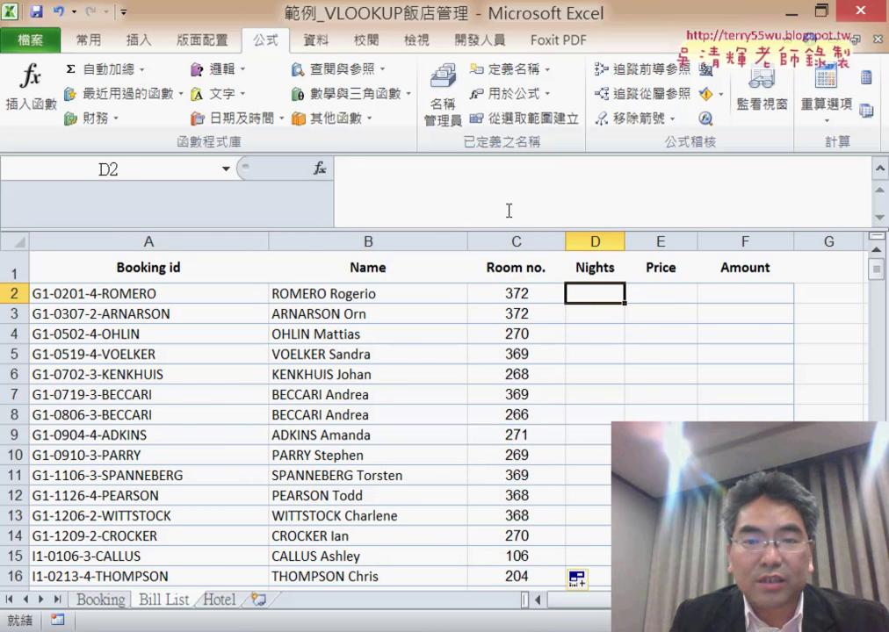
pyautogui.click(136, 597)
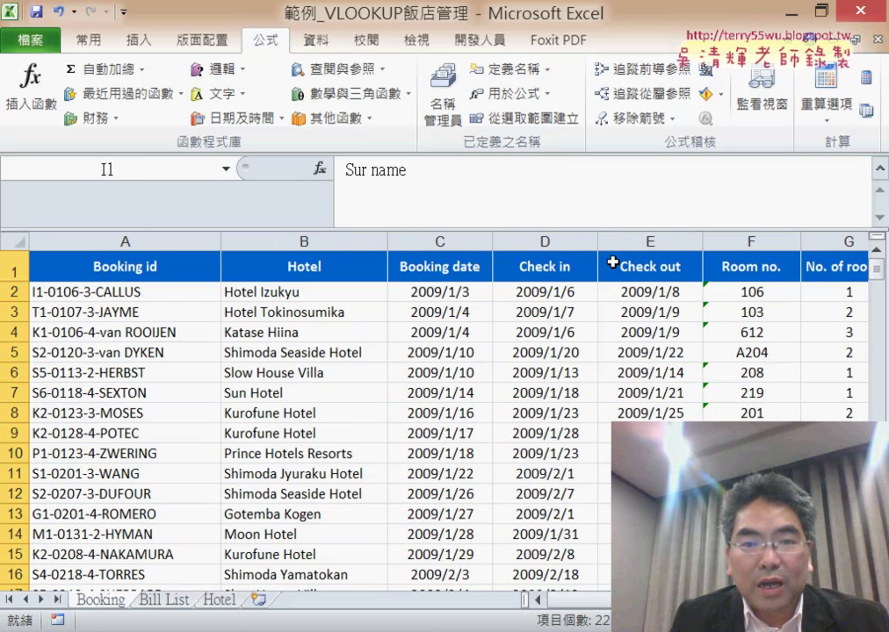
# Step: Inspect Booking's Check out and Check in columns, then return to Bill List to edit D2
pyautogui.click(665, 240)
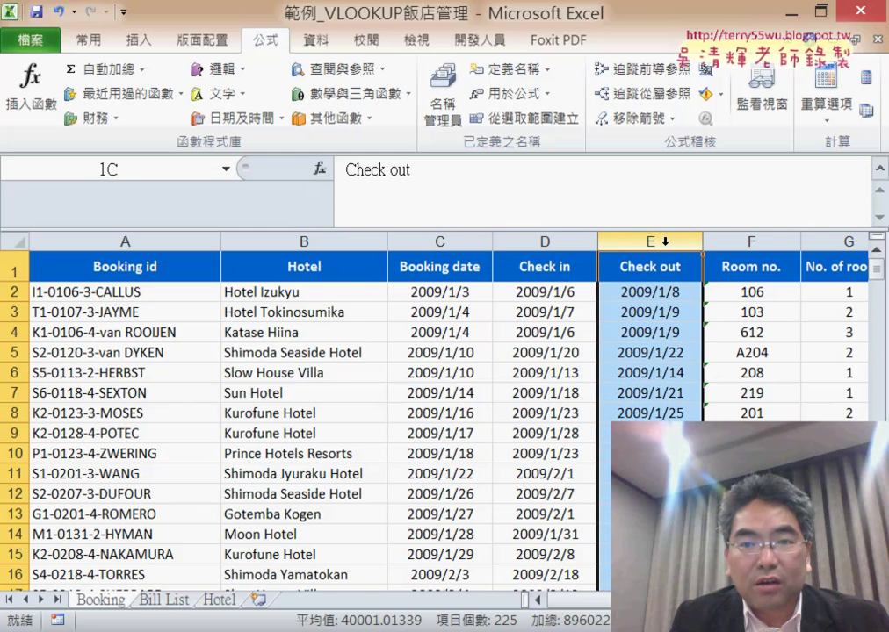
pyautogui.click(589, 242)
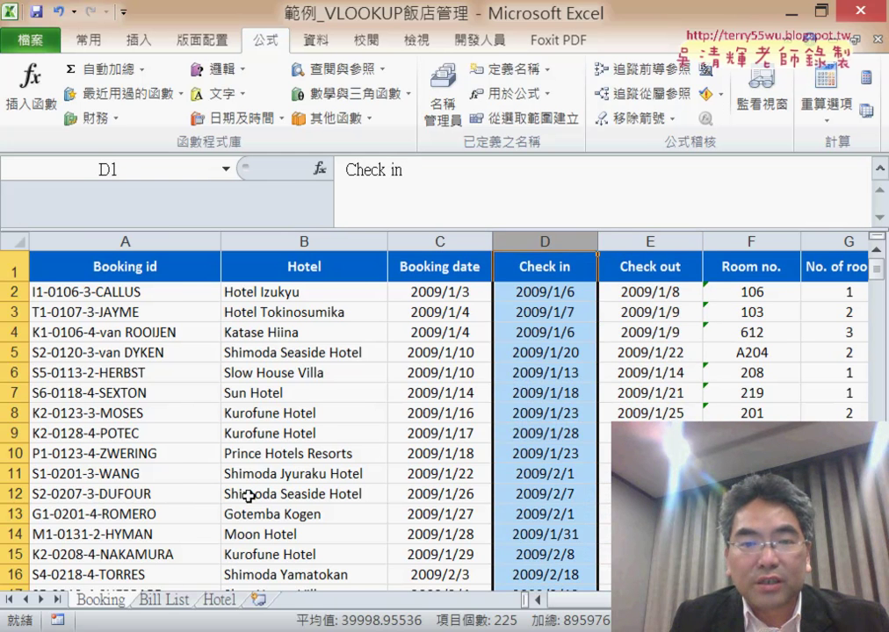
pyautogui.click(164, 599)
pyautogui.click(496, 160)
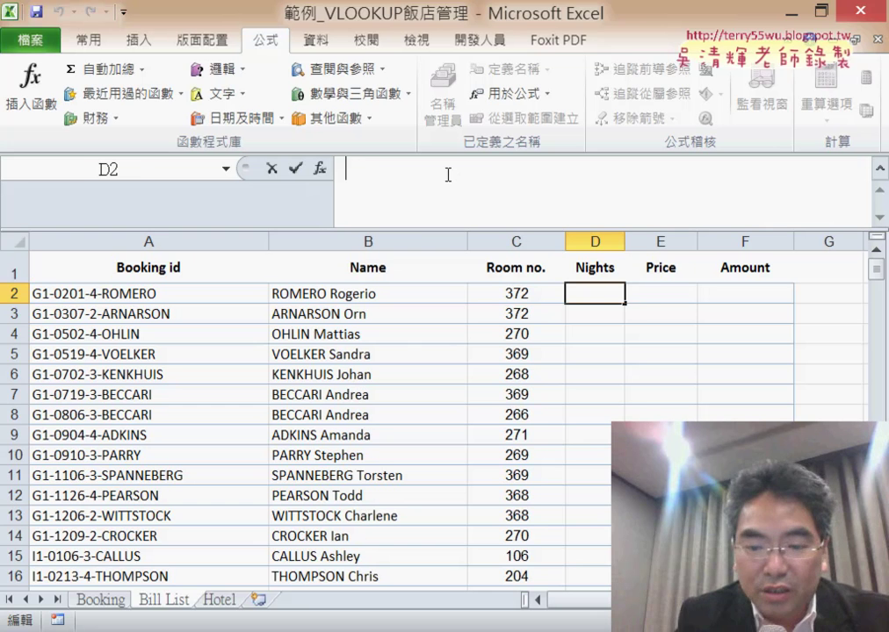
# Step: Enter =VLOOKUP(A2,Booking,5,0)-VLOOKUP(A2,Booking,4,0) in D2 and fill it down the Nights column
pyautogui.write('=VLOOKUP(A2,Booking,8,0)')
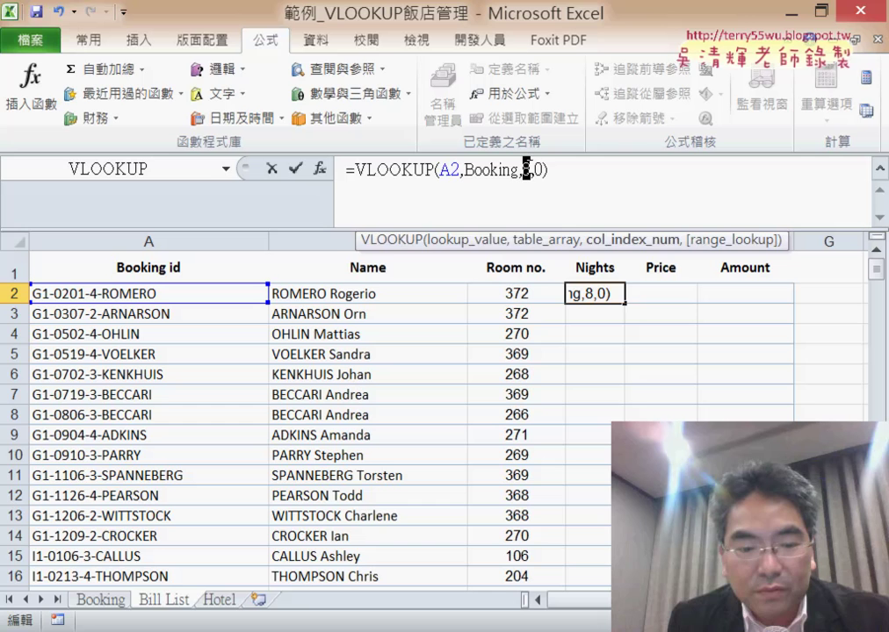
pyautogui.write('5')
pyautogui.write('-')
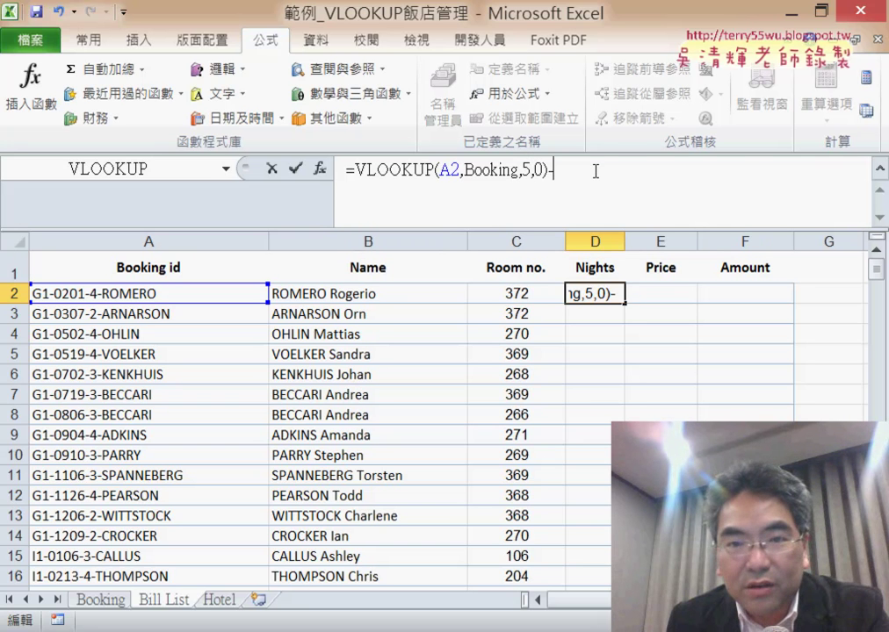
pyautogui.hotkey('ctrl', 'v')
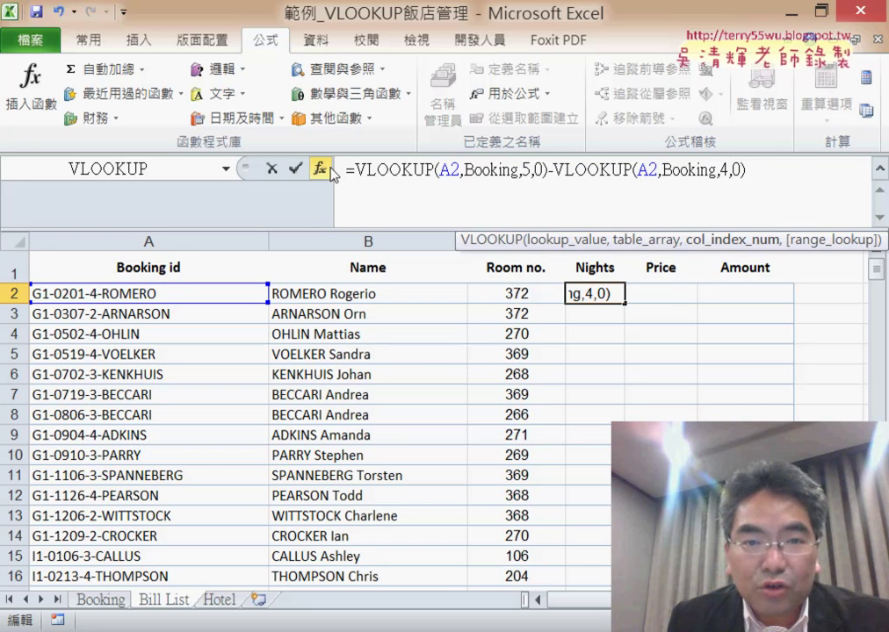
pyautogui.click(296, 168)
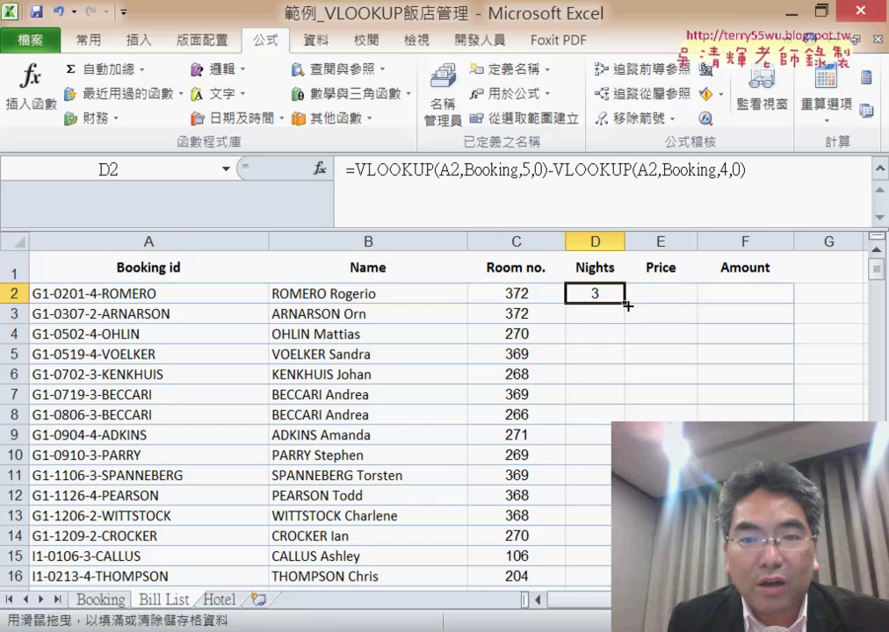
pyautogui.doubleClick(625, 304)
pyautogui.click(671, 297)
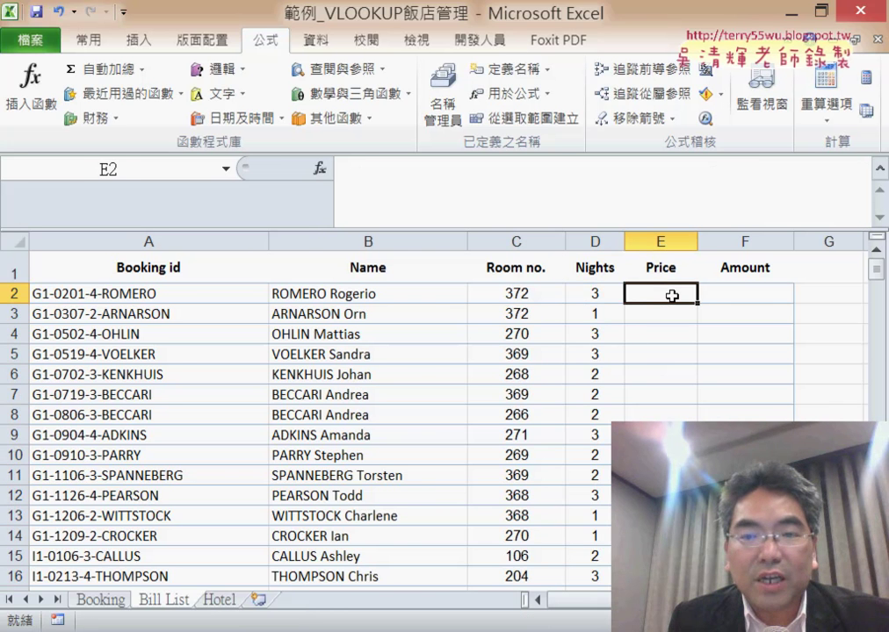
pyautogui.click(233, 601)
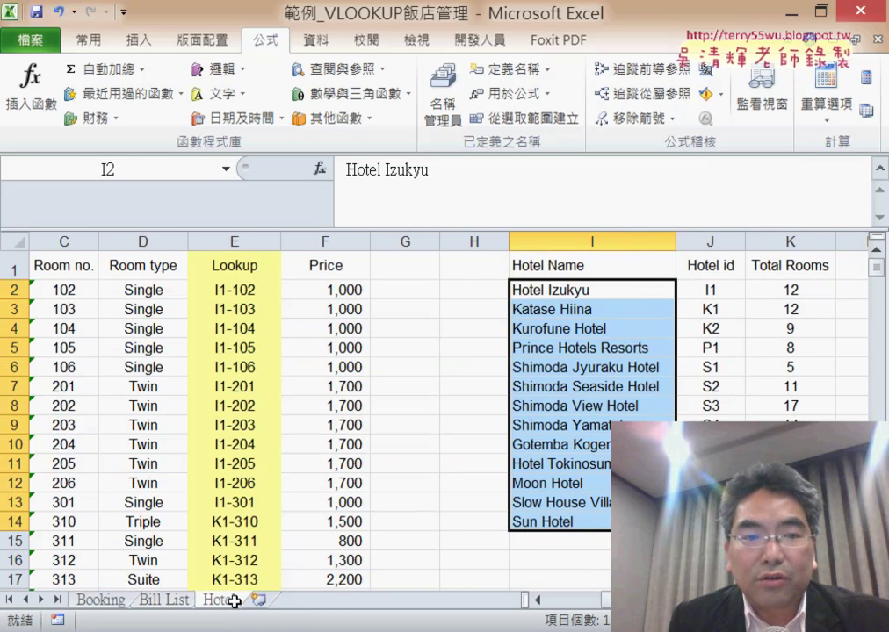
pyautogui.click(239, 242)
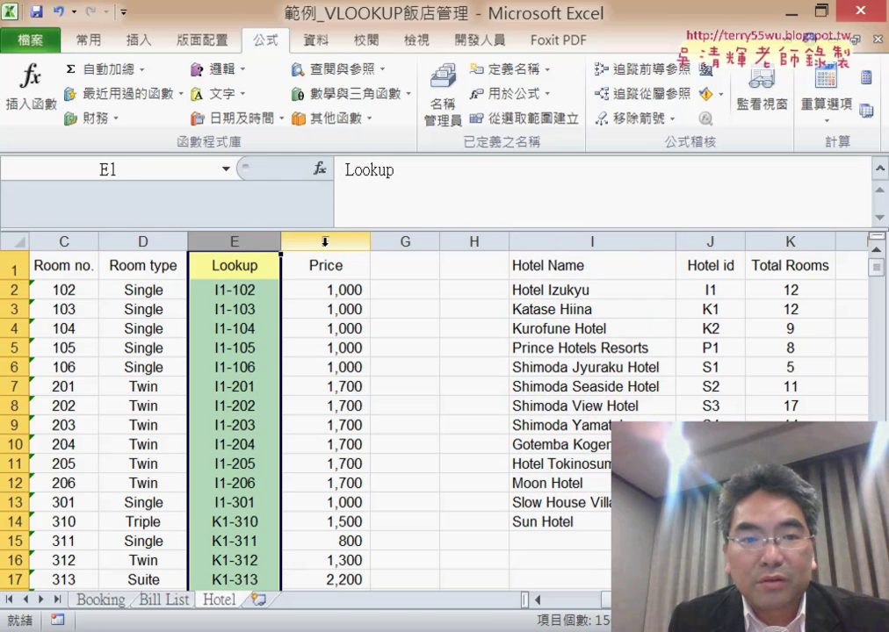
pyautogui.moveTo(293, 241); pyautogui.dragTo(263, 255)
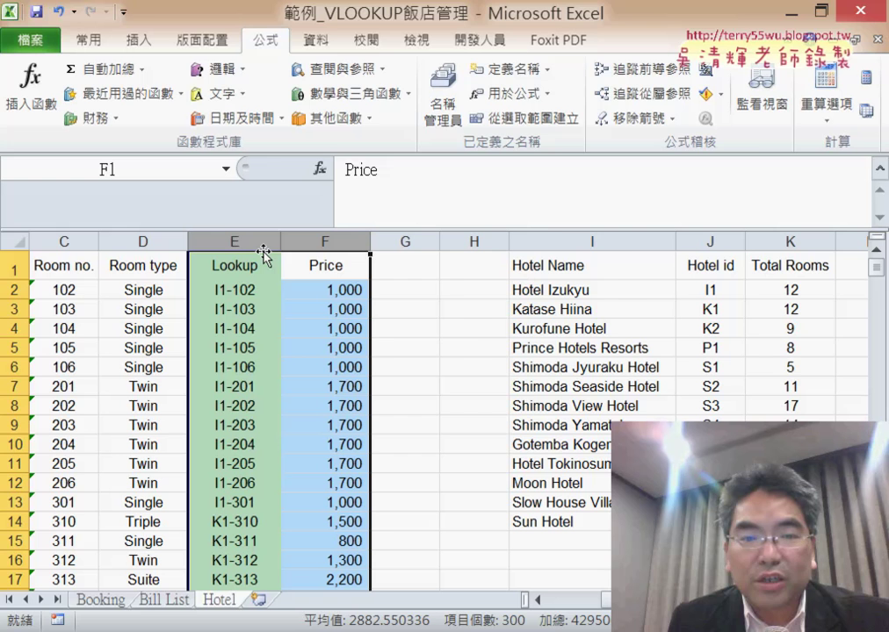
pyautogui.click(442, 93)
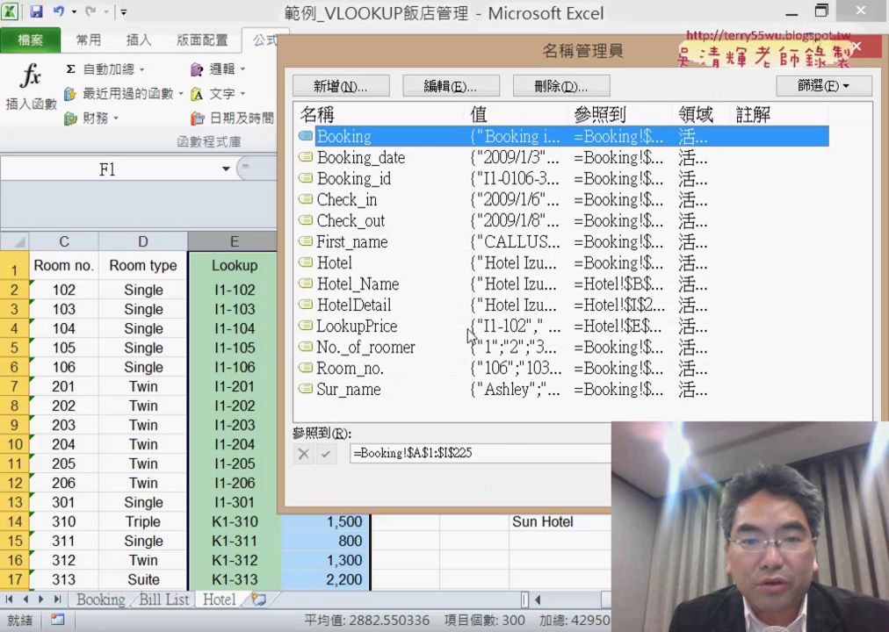
pyautogui.click(381, 329)
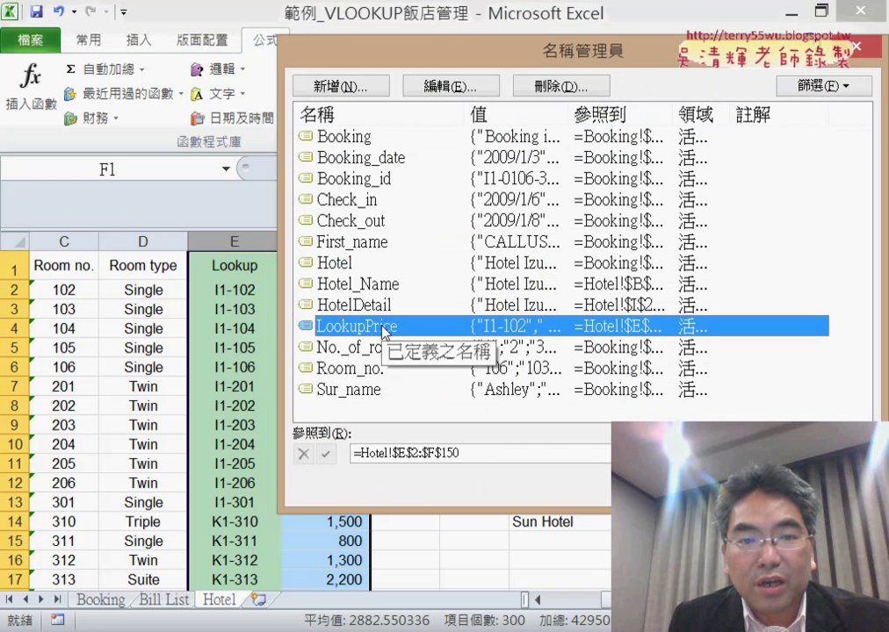
pyautogui.press('Escape')
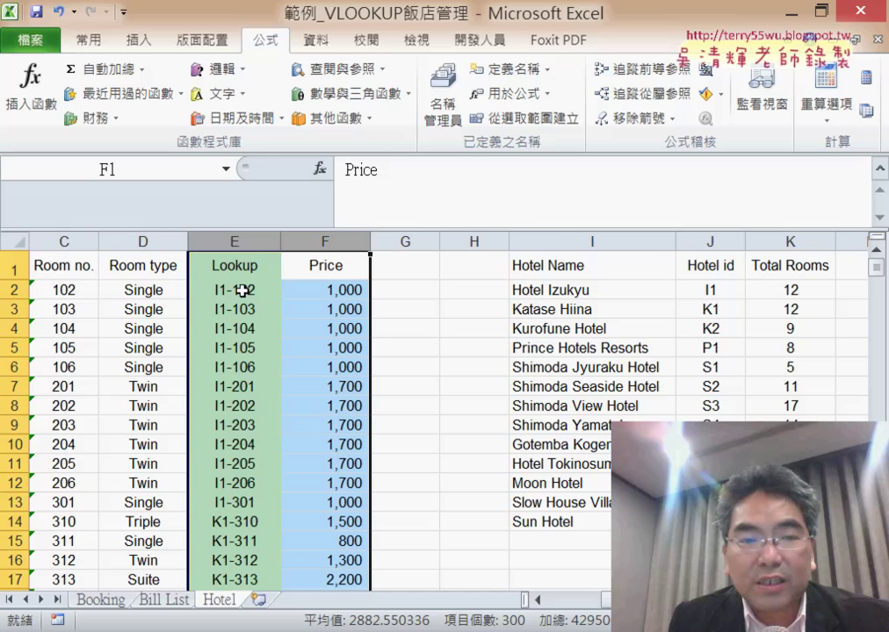
pyautogui.click(332, 291)
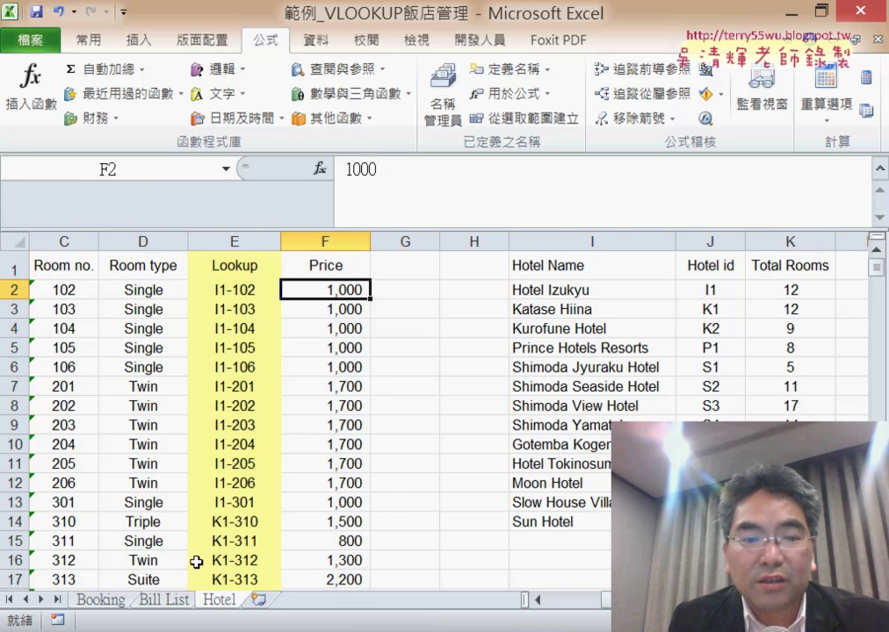
pyautogui.click(175, 603)
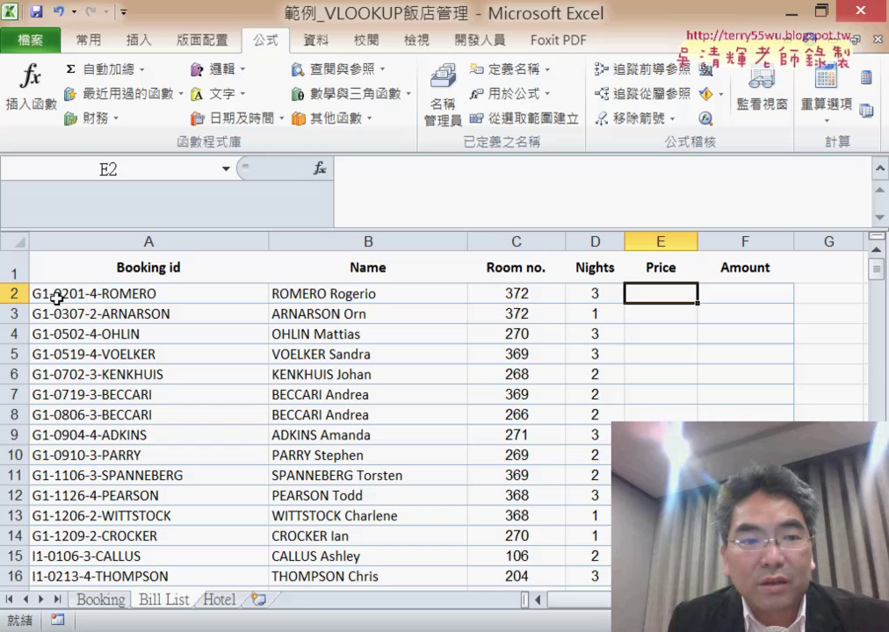
# Step: Enter =LEFT(A2,3)&C2 in E2 to produce key G1-372, then select that formula text for editing
pyautogui.click(402, 177)
pyautogui.write('=')
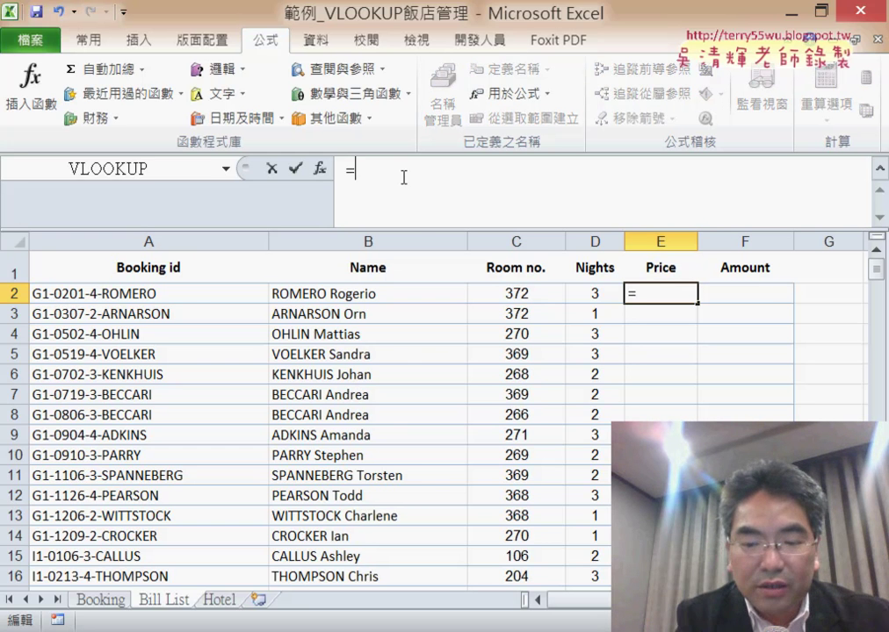
pyautogui.write('left')
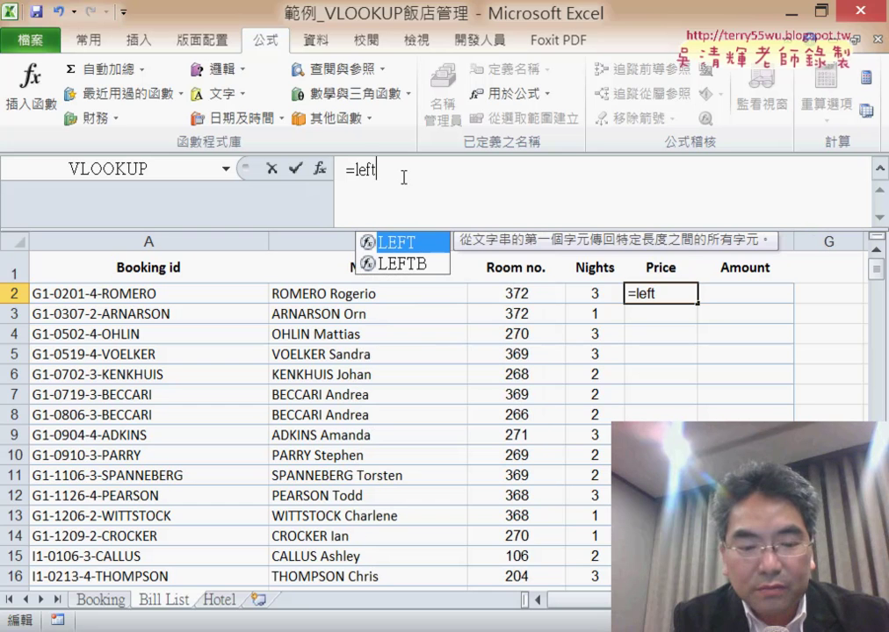
pyautogui.write('(')
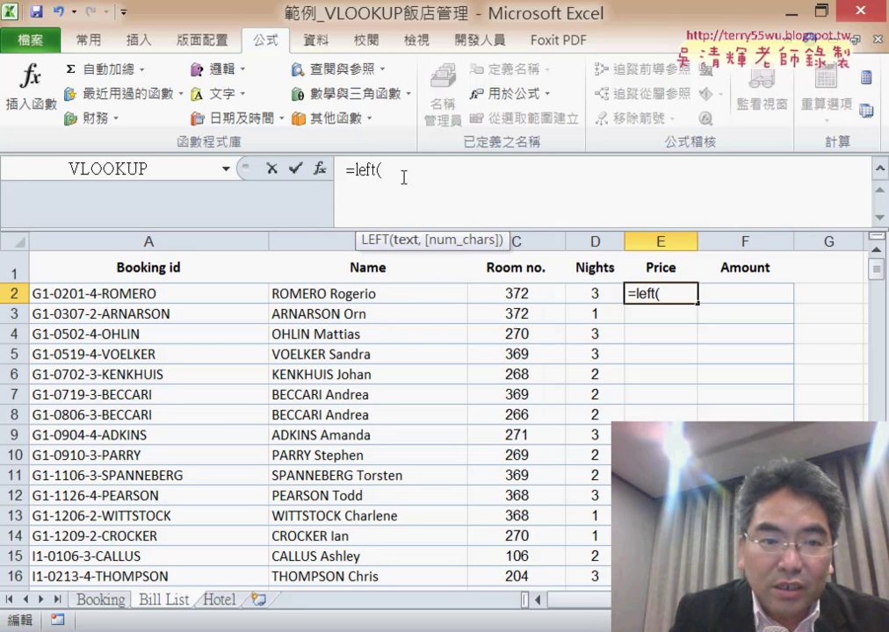
pyautogui.click(141, 292)
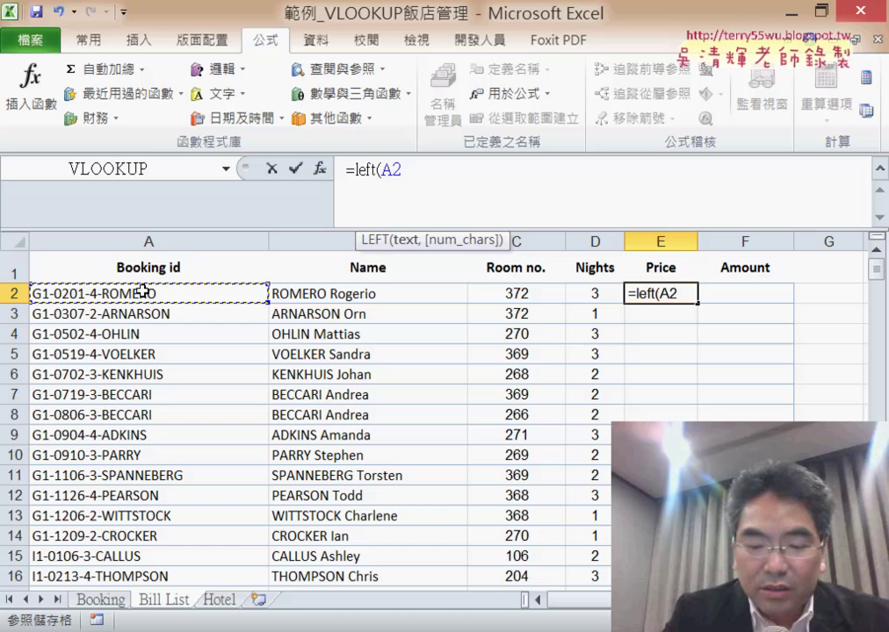
pyautogui.write(',')
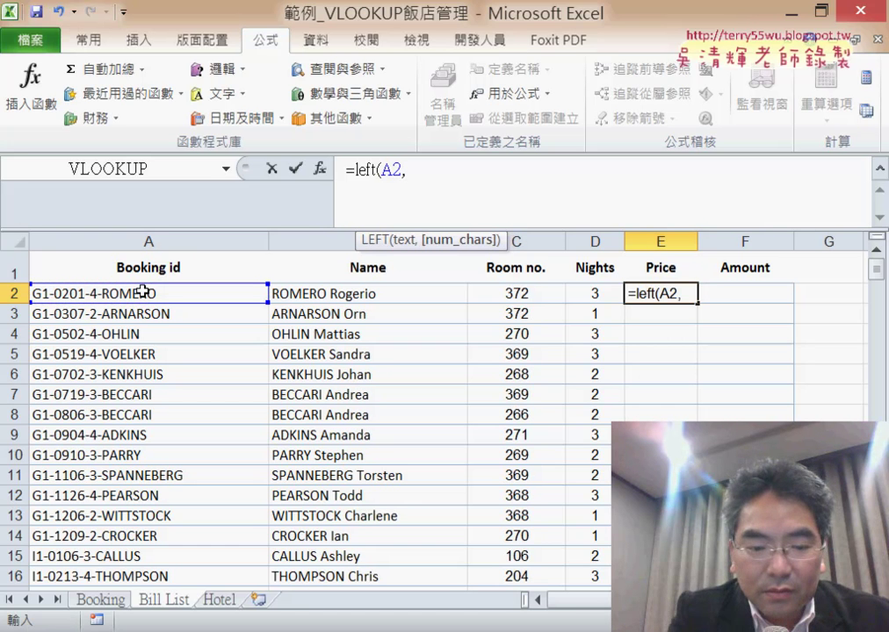
pyautogui.write('3)')
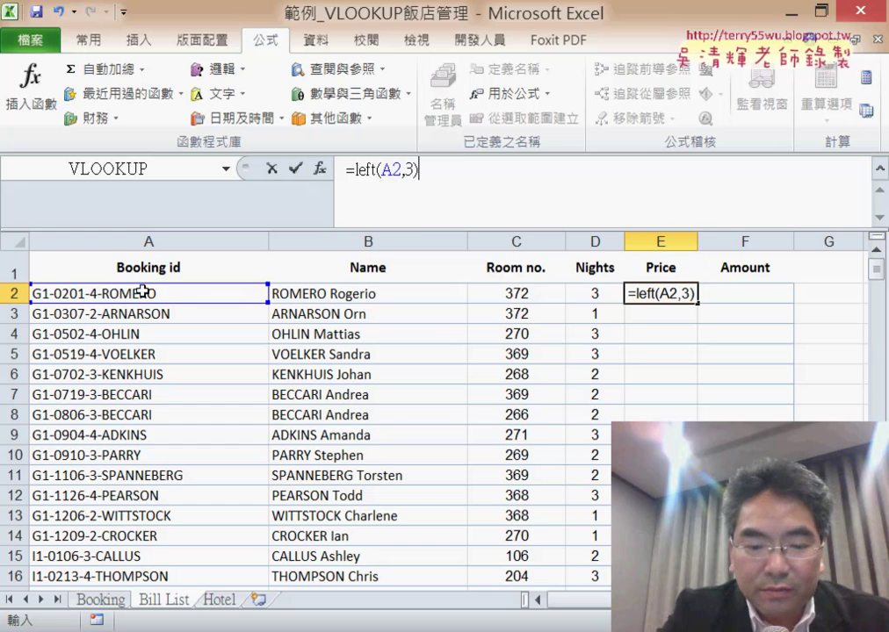
pyautogui.write('&')
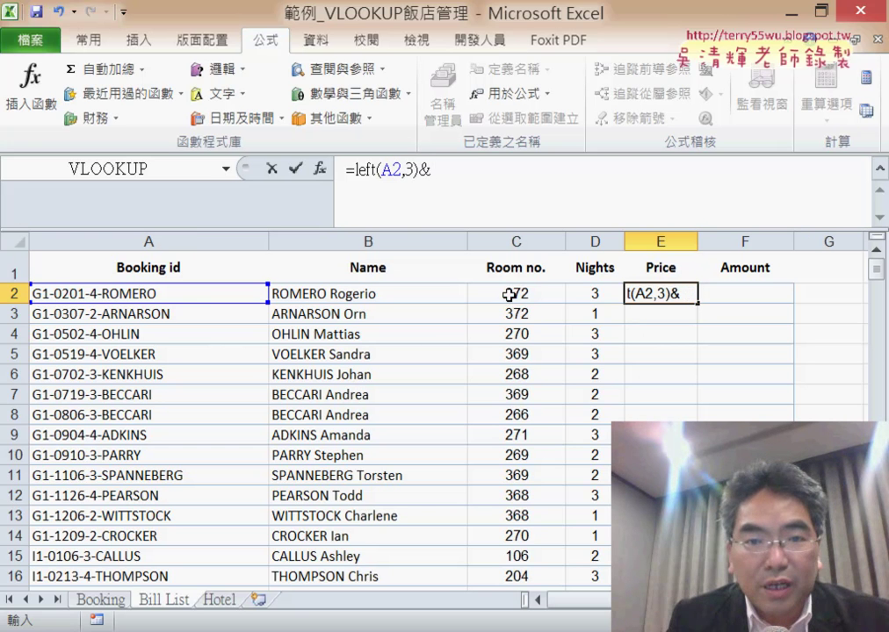
pyautogui.click(509, 295)
pyautogui.click(297, 168)
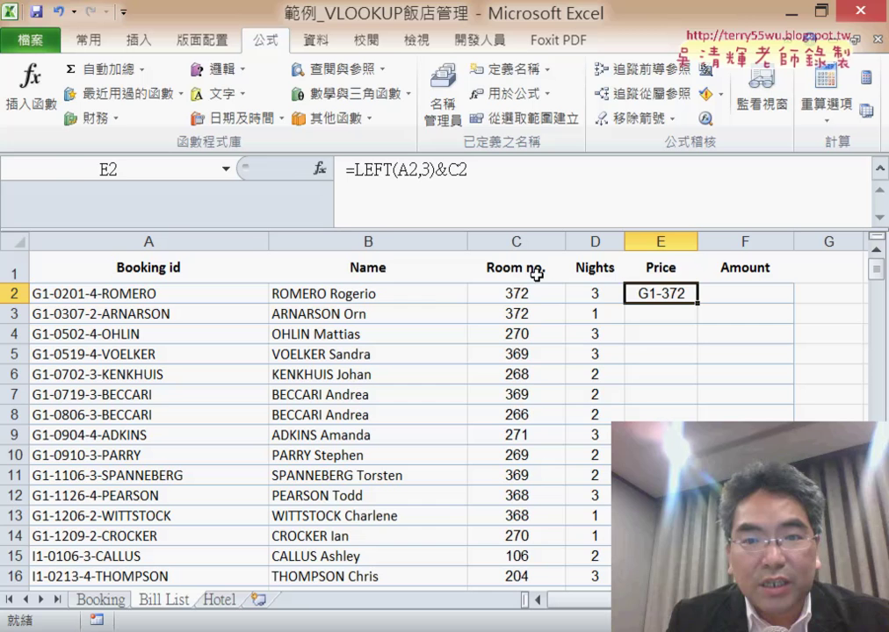
pyautogui.moveTo(476, 169); pyautogui.dragTo(298, 169)
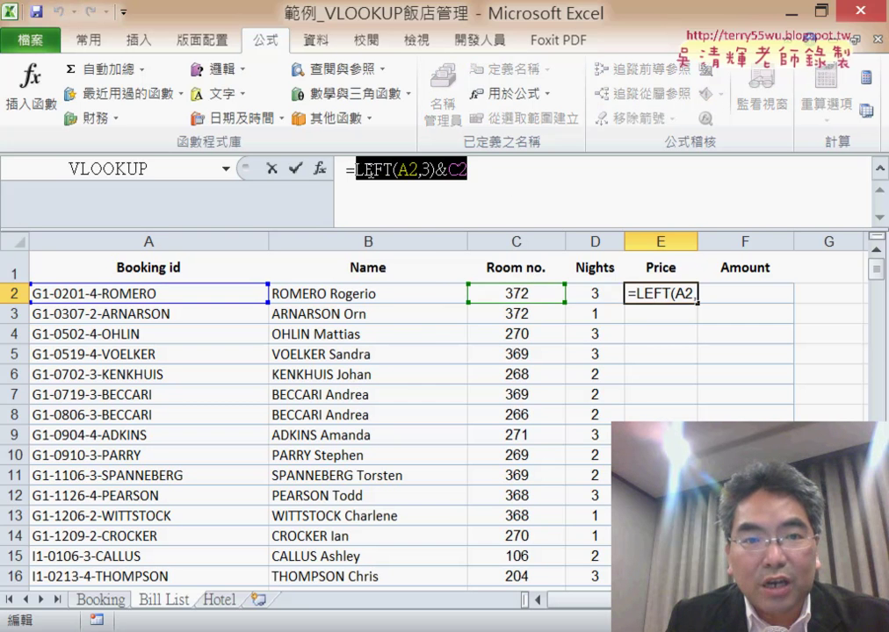
pyautogui.rightClick(392, 171)
# Step: Cut the key formula and start a VLOOKUP in E2 using it as the lookup value
pyautogui.click(431, 186)
pyautogui.click(318, 168)
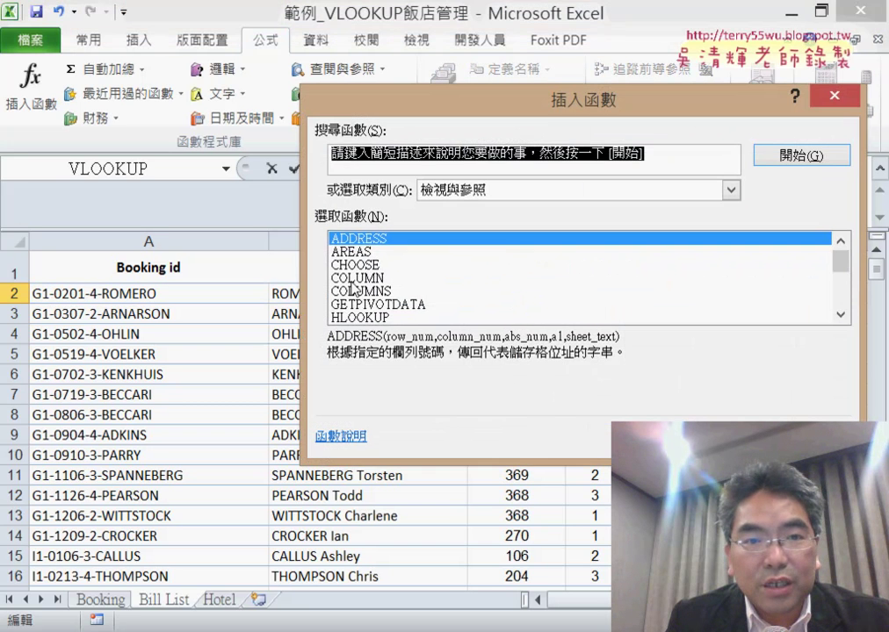
pyautogui.moveTo(839, 267); pyautogui.dragTo(842, 312)
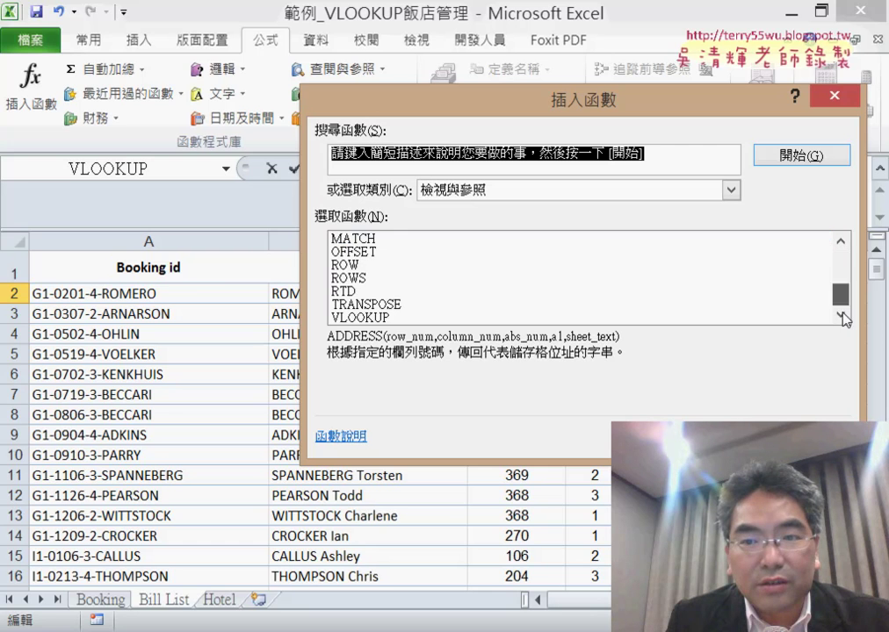
pyautogui.doubleClick(468, 317)
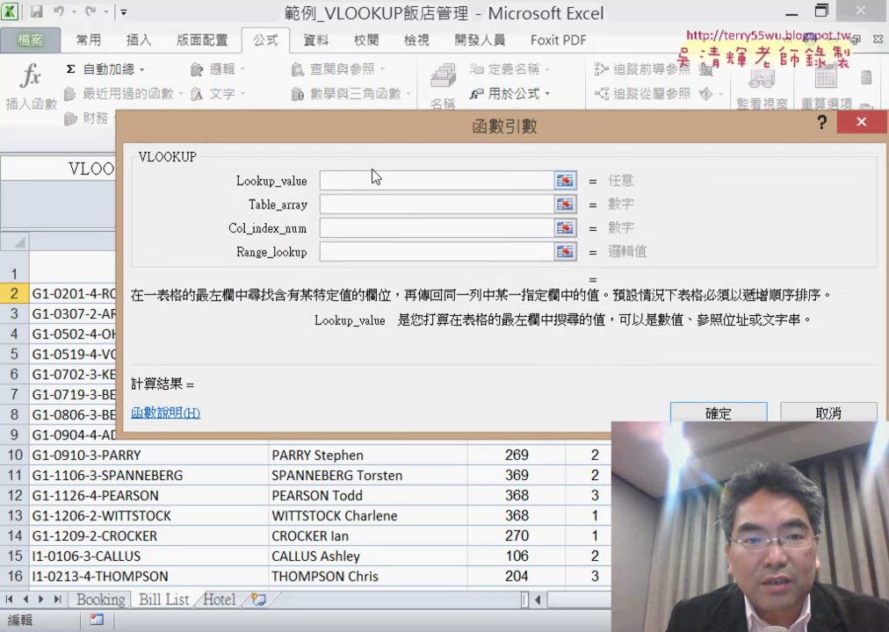
pyautogui.rightClick(488, 183)
pyautogui.click(518, 246)
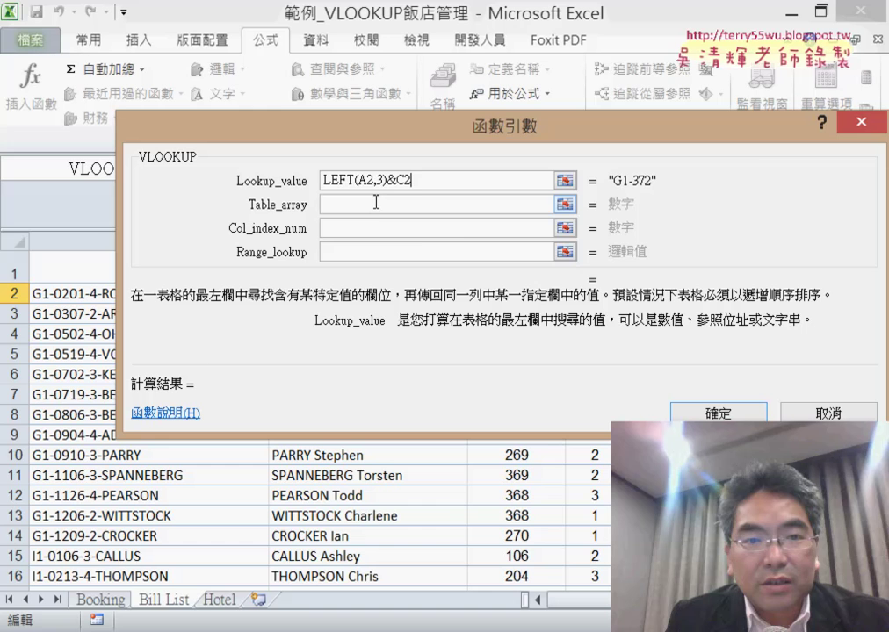
# Step: Complete the VLOOKUP with table LookupPrice, column 2 and match 0, then fill down column E
pyautogui.click(376, 203)
pyautogui.press('F3')
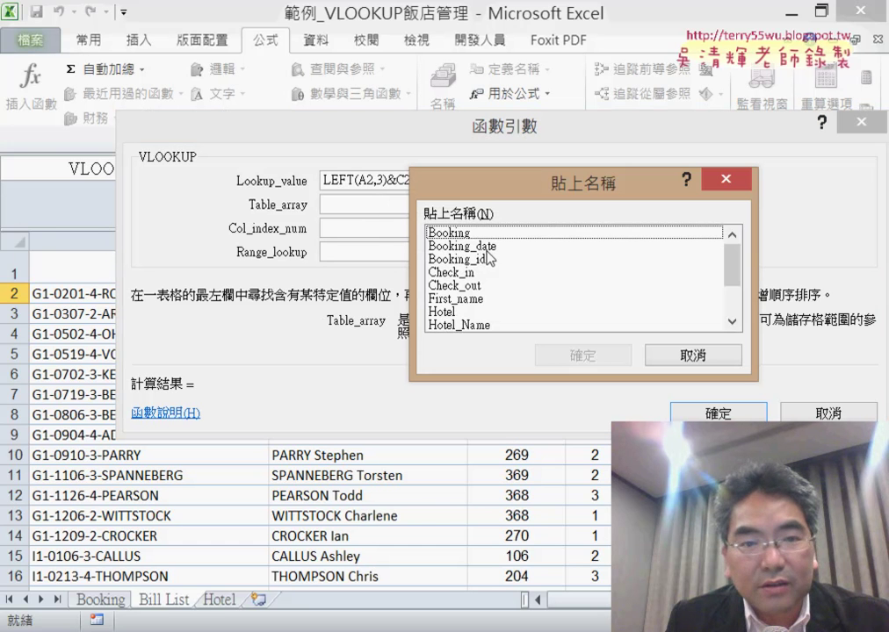
pyautogui.moveTo(732, 284); pyautogui.dragTo(732, 308)
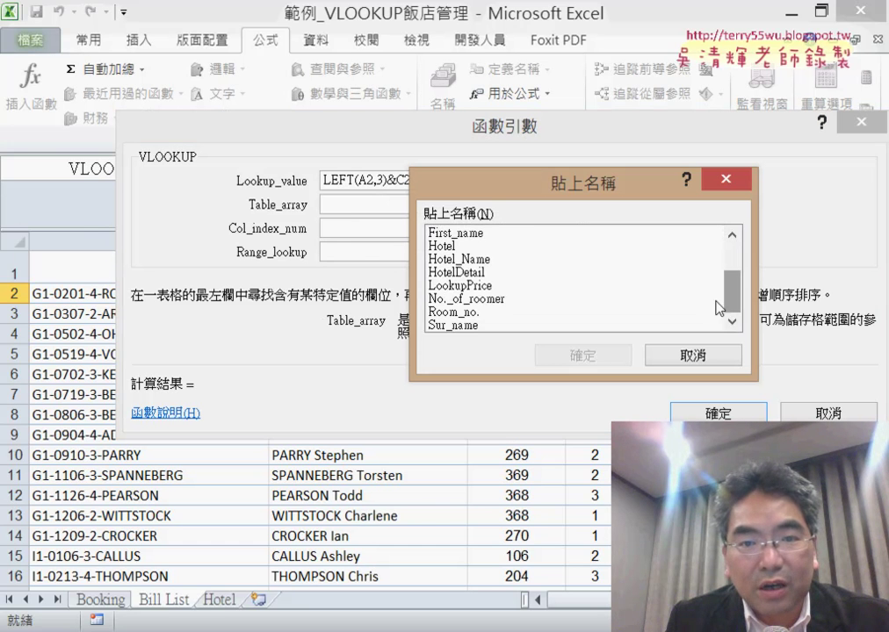
pyautogui.click(477, 286)
pyautogui.doubleClick(477, 286)
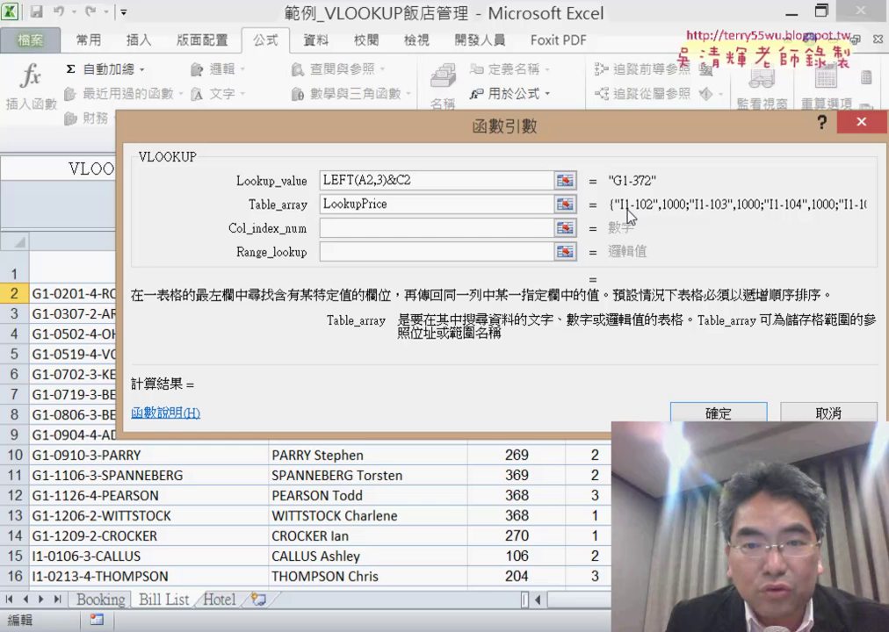
pyautogui.click(452, 226)
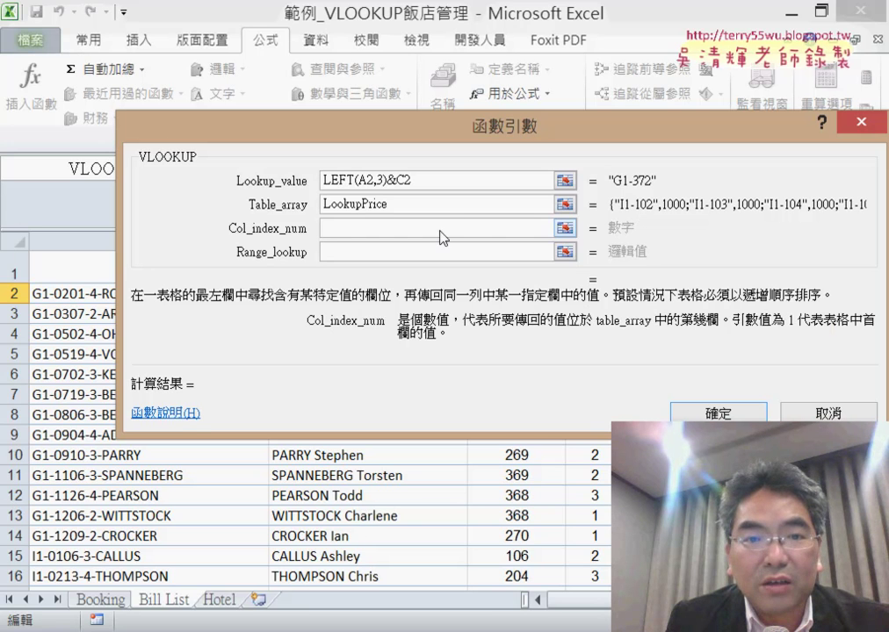
pyautogui.write('2')
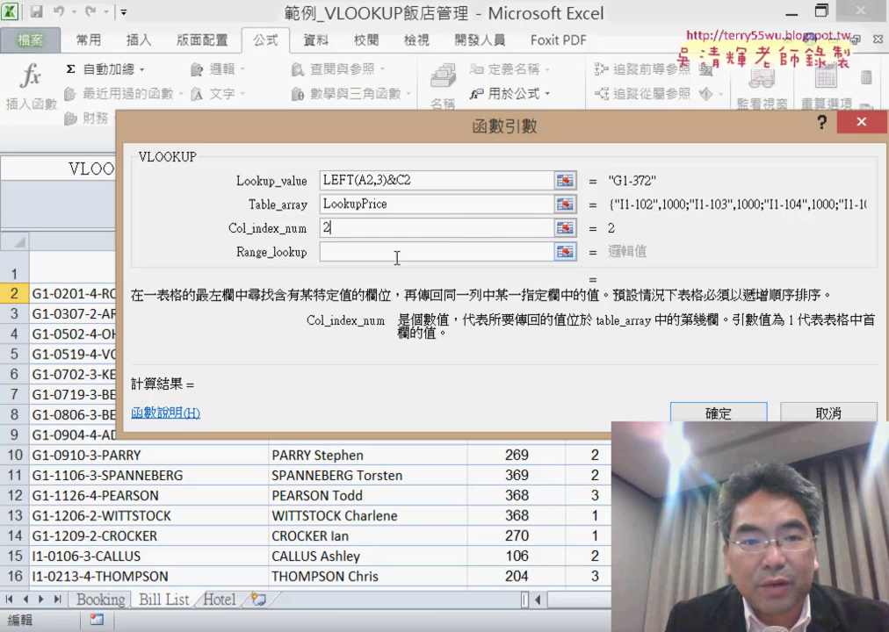
pyautogui.click(398, 254)
pyautogui.write('0')
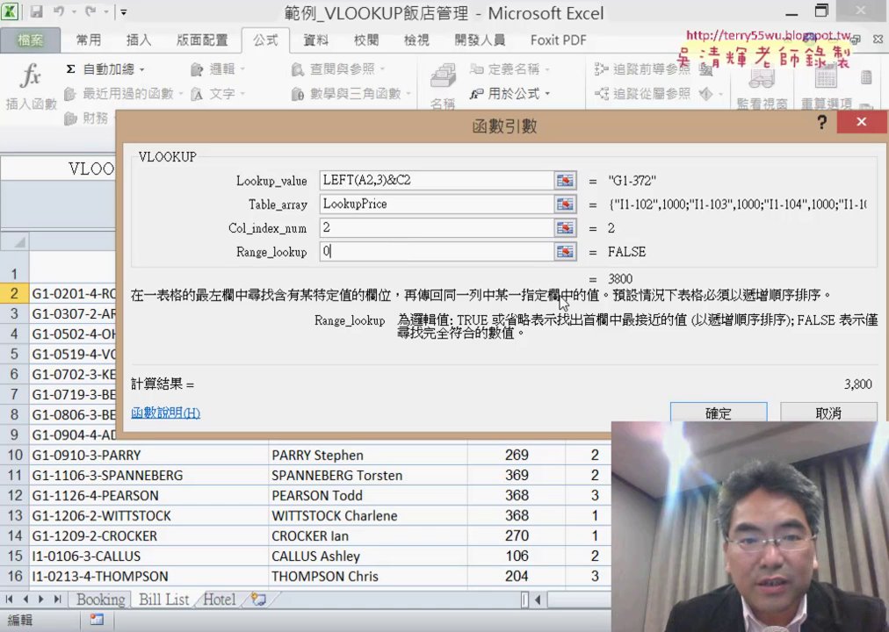
pyautogui.click(717, 413)
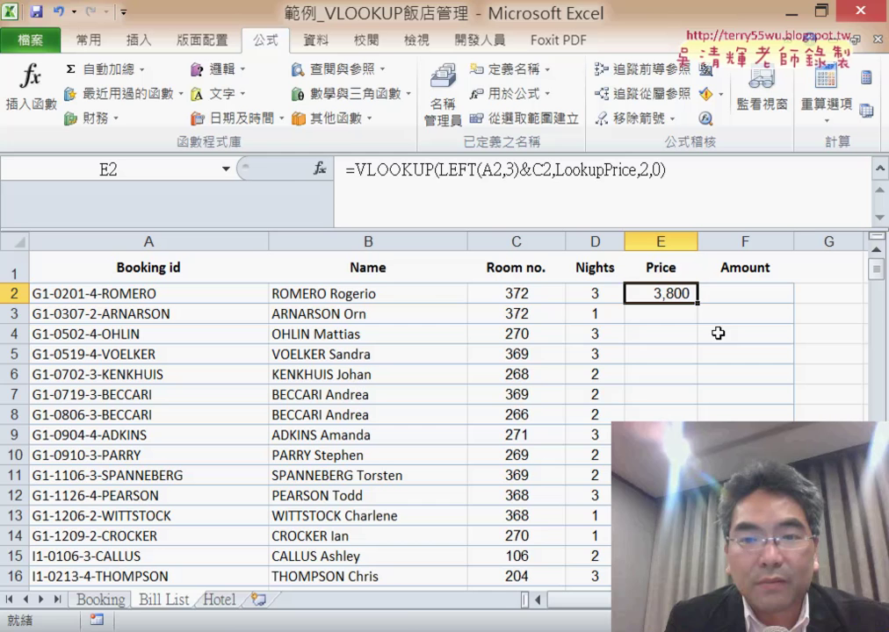
pyautogui.doubleClick(699, 303)
pyautogui.click(746, 293)
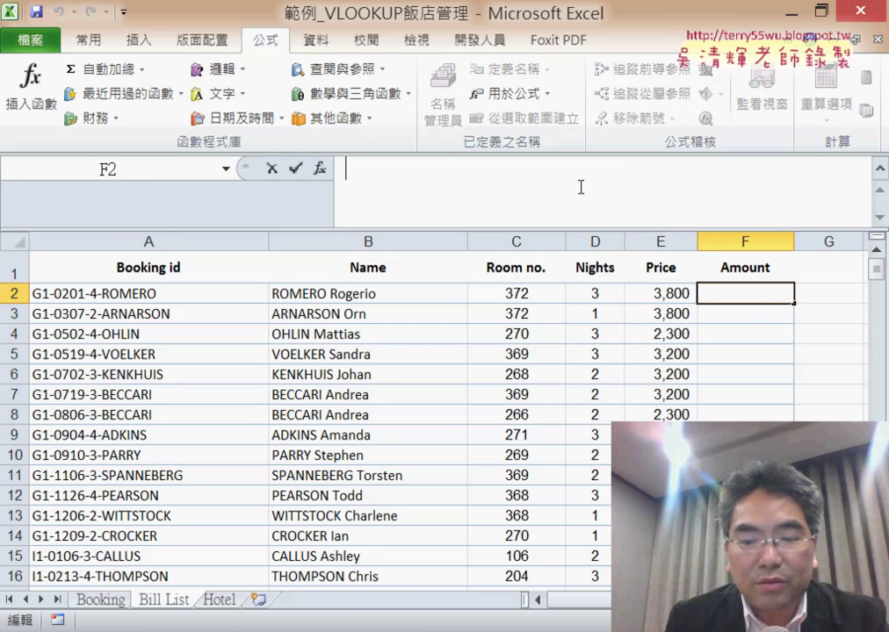
# Step: Enter =D2*E2 in F2 and fill it down the Amount column
pyautogui.write('=')
pyautogui.click(605, 293)
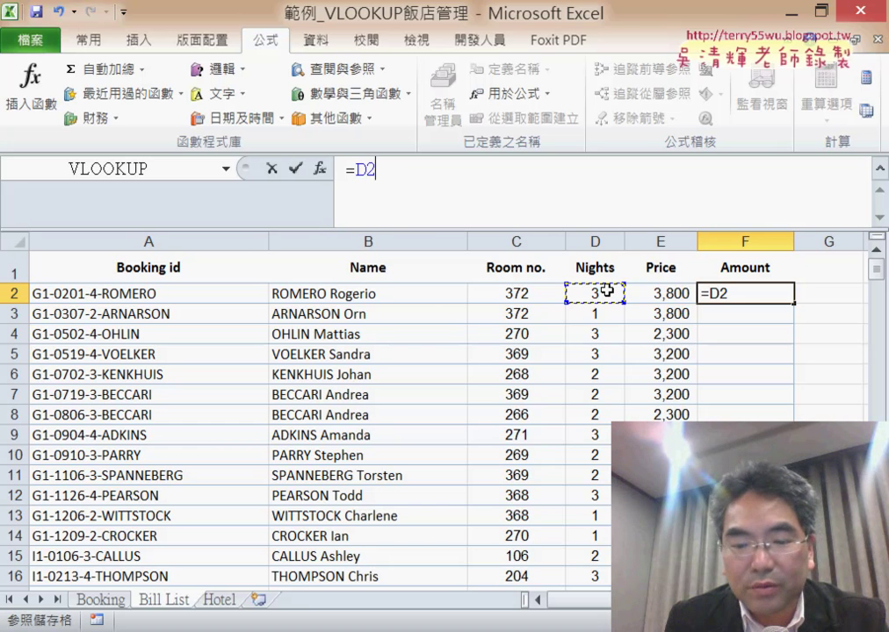
pyautogui.write('*')
pyautogui.click(652, 298)
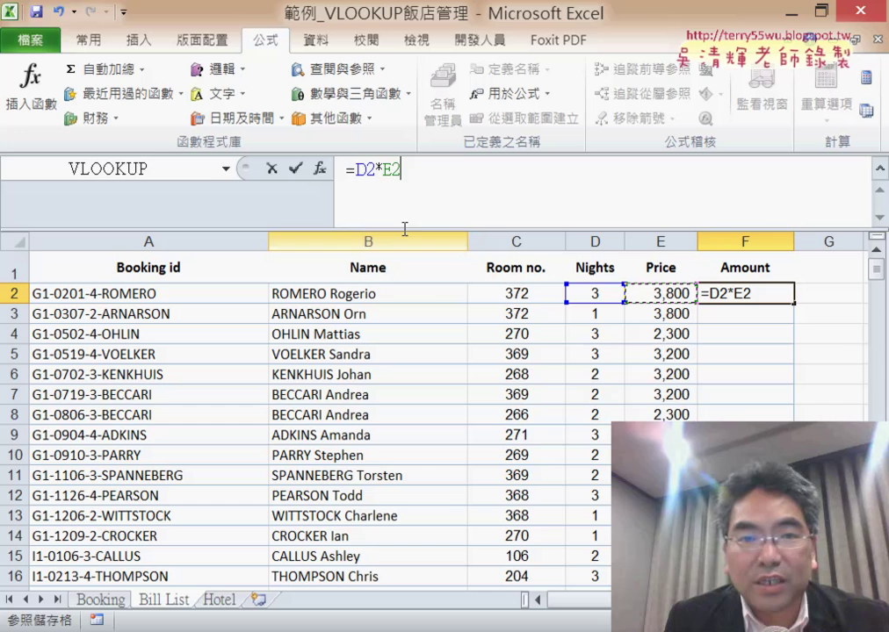
pyautogui.click(295, 170)
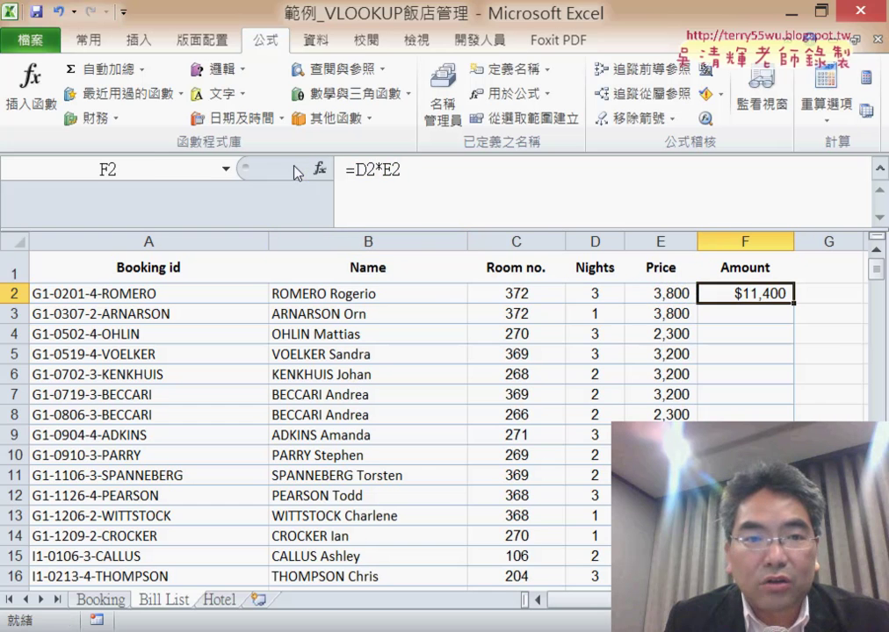
pyautogui.doubleClick(794, 303)
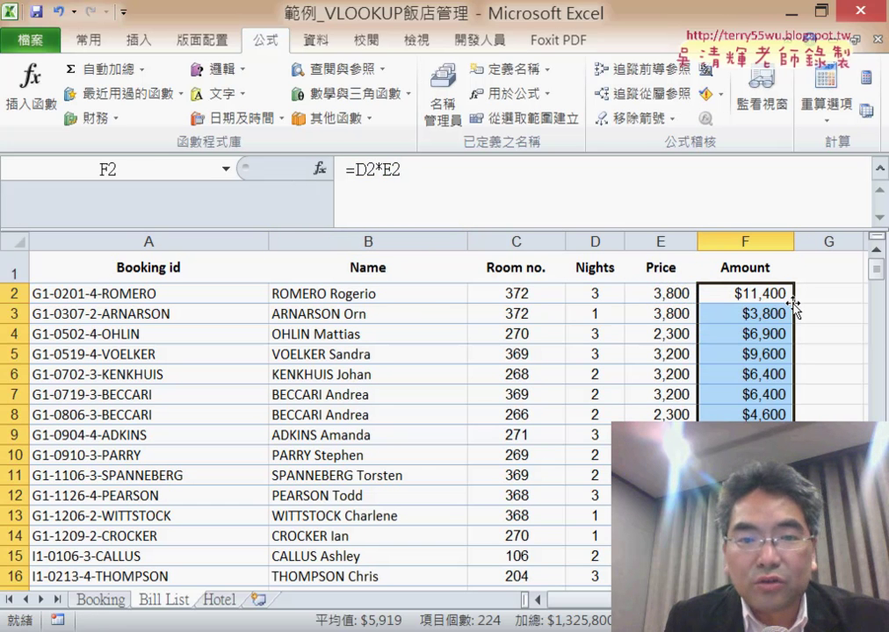